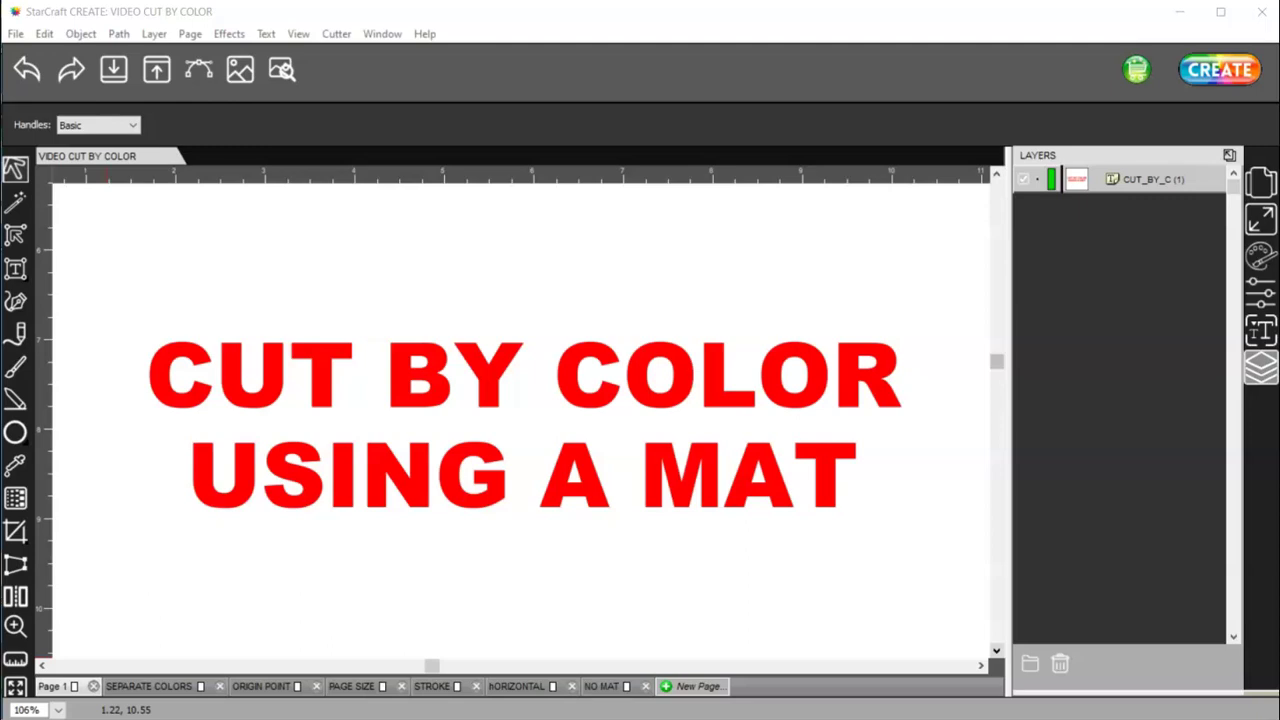
# Open the cut settings for Page 1 with the general machine and connection options
pyautogui.click(1233, 73)
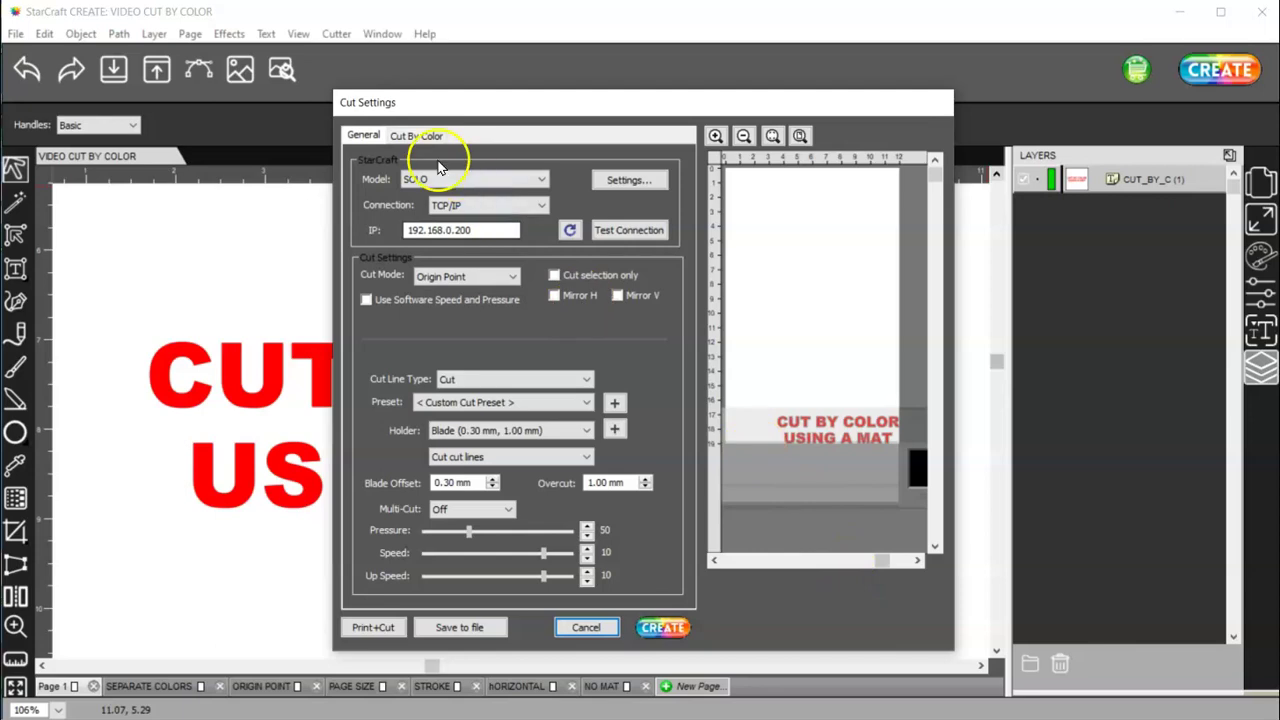
pyautogui.click(365, 135)
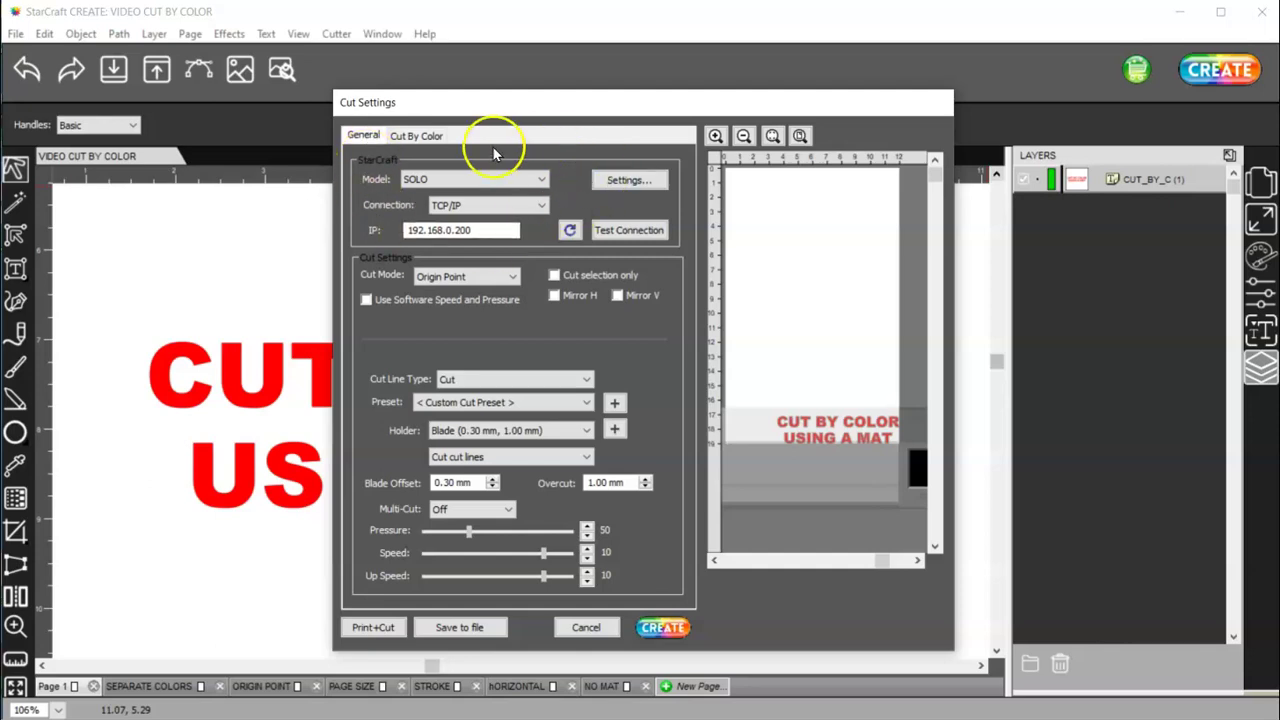
pyautogui.click(628, 180)
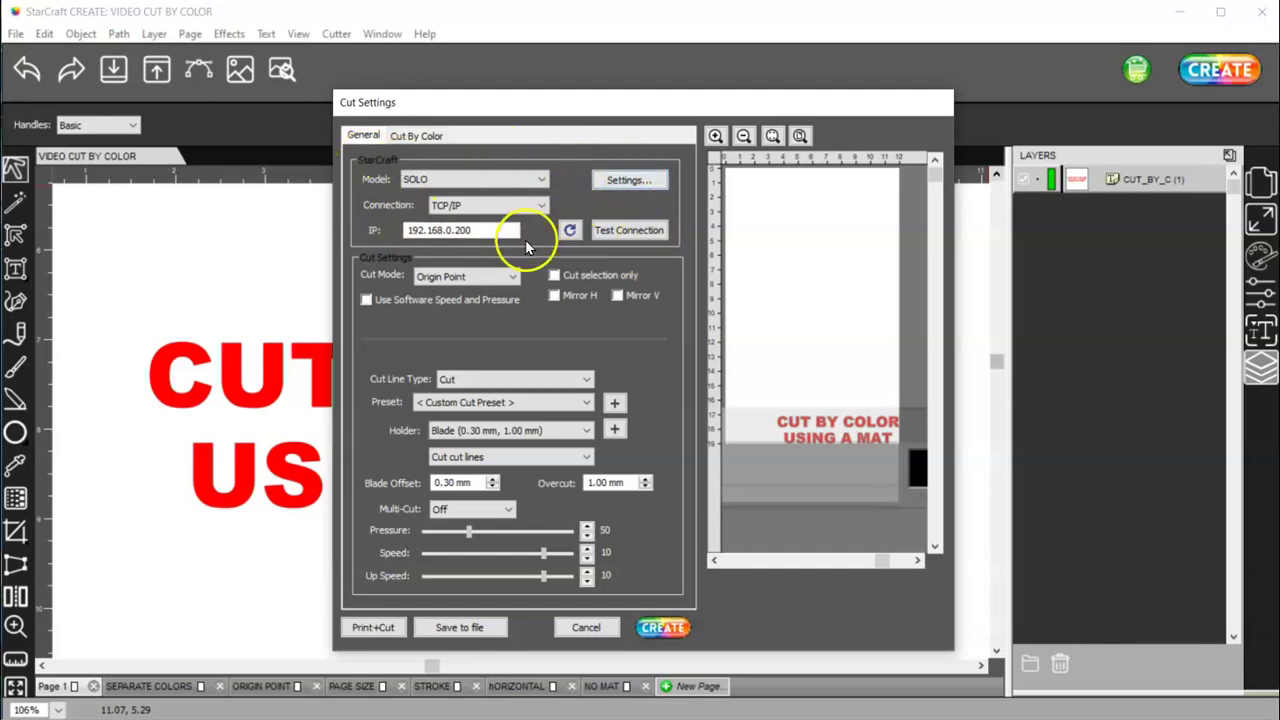
# Compare how the WYSIWYG and Origin Point cut modes place the design in the preview, finishing on Origin Point
pyautogui.click(468, 276)
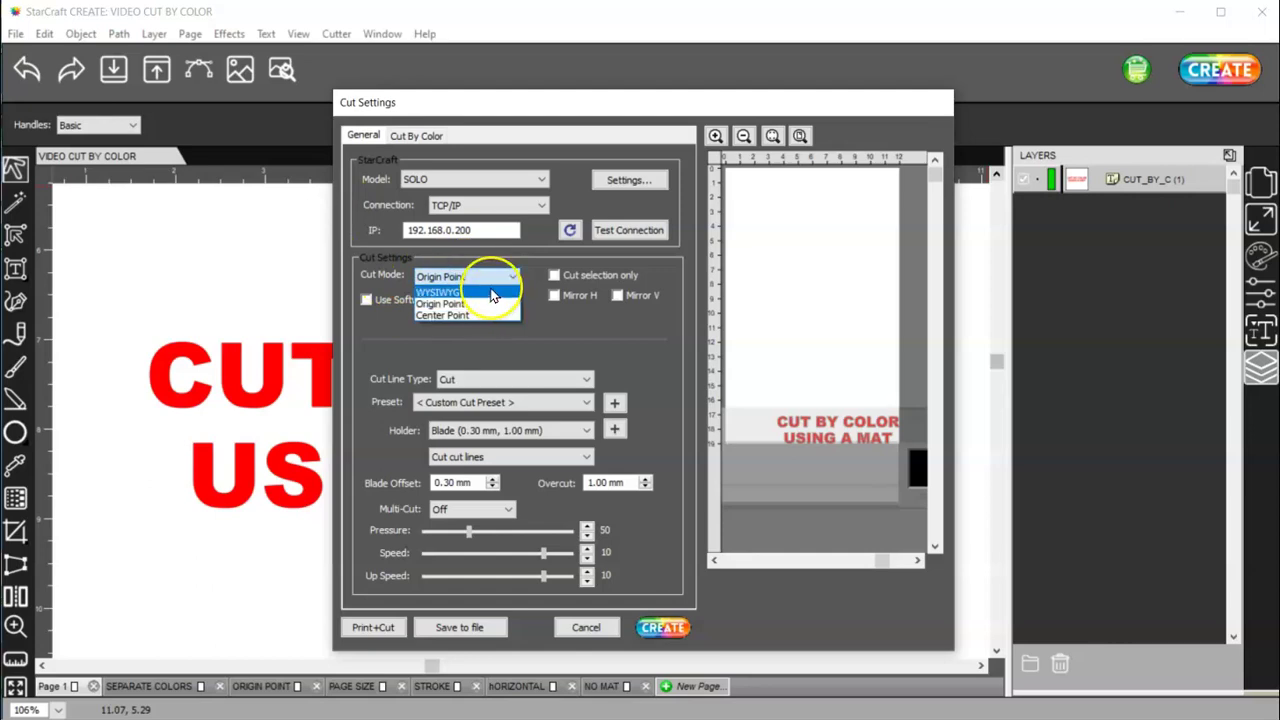
pyautogui.click(491, 292)
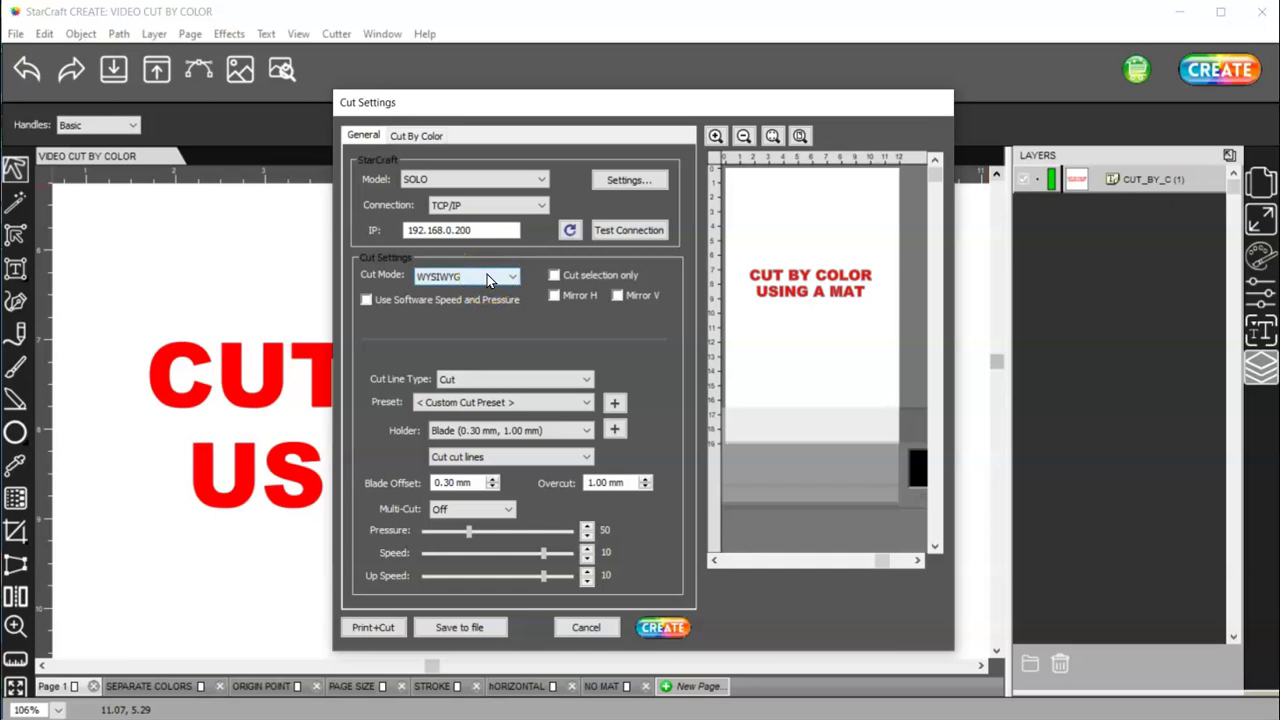
pyautogui.click(487, 276)
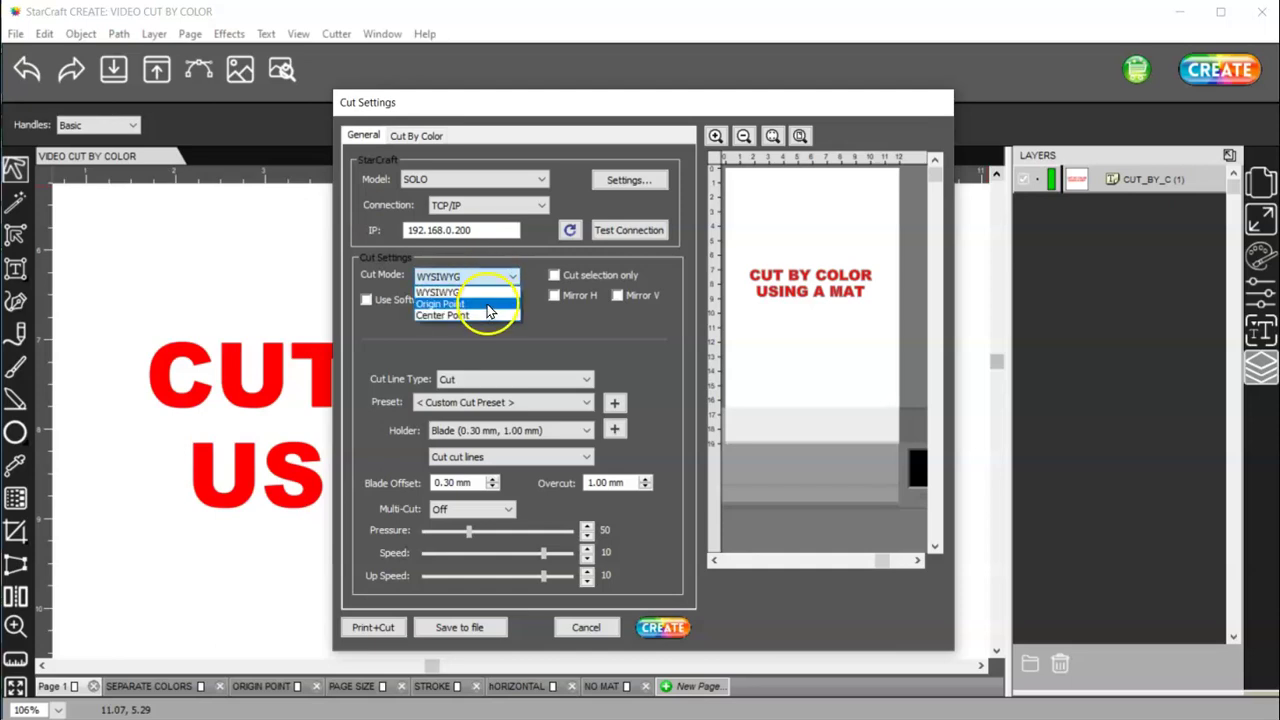
pyautogui.click(487, 303)
pyautogui.click(483, 274)
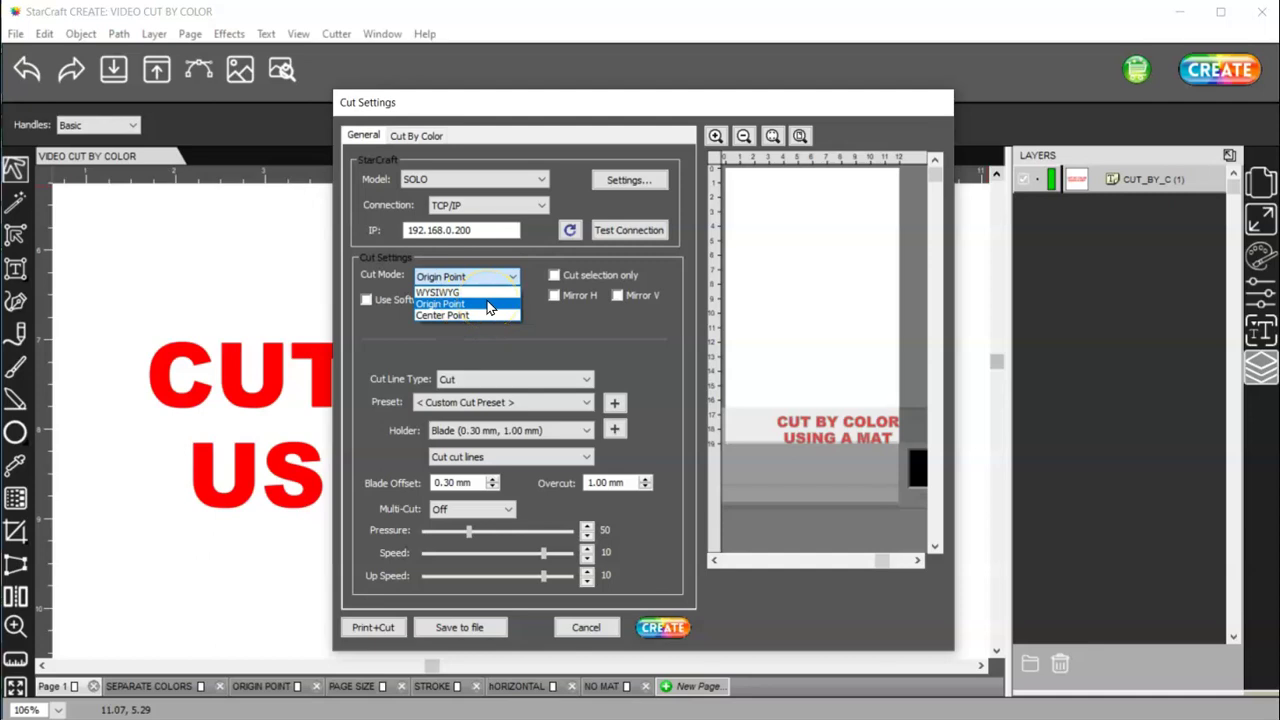
pyautogui.click(485, 293)
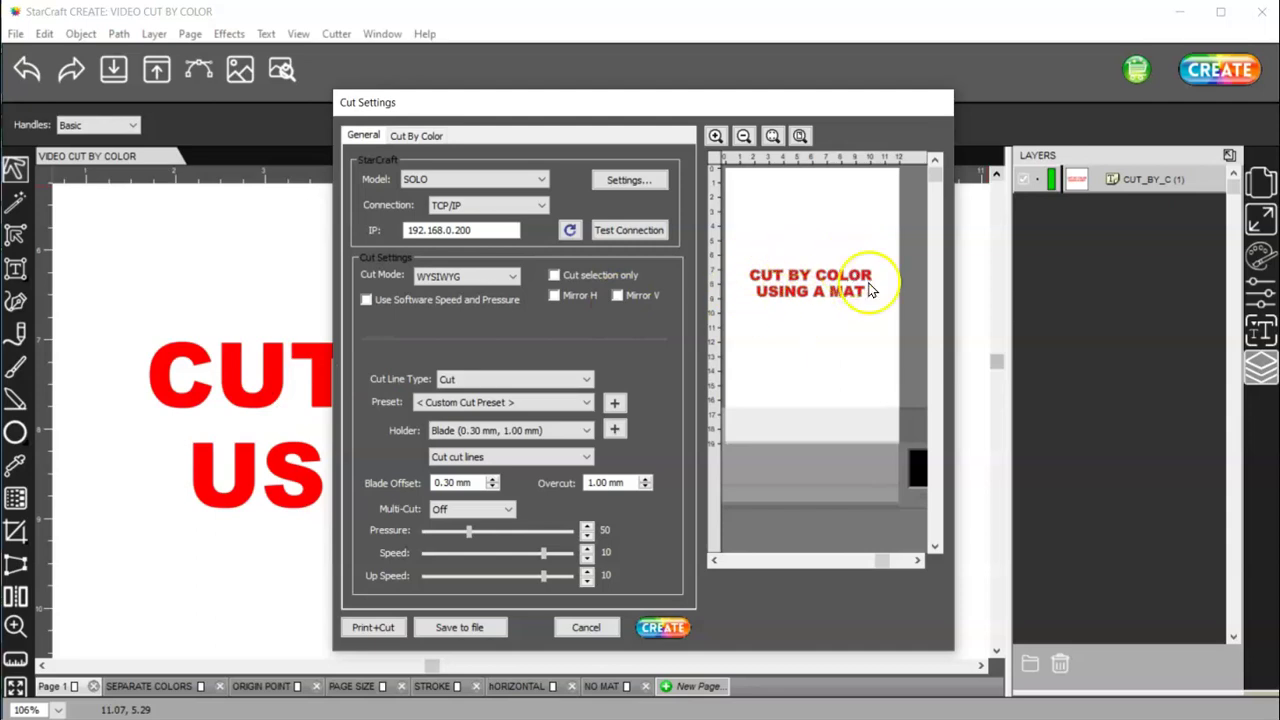
pyautogui.click(491, 277)
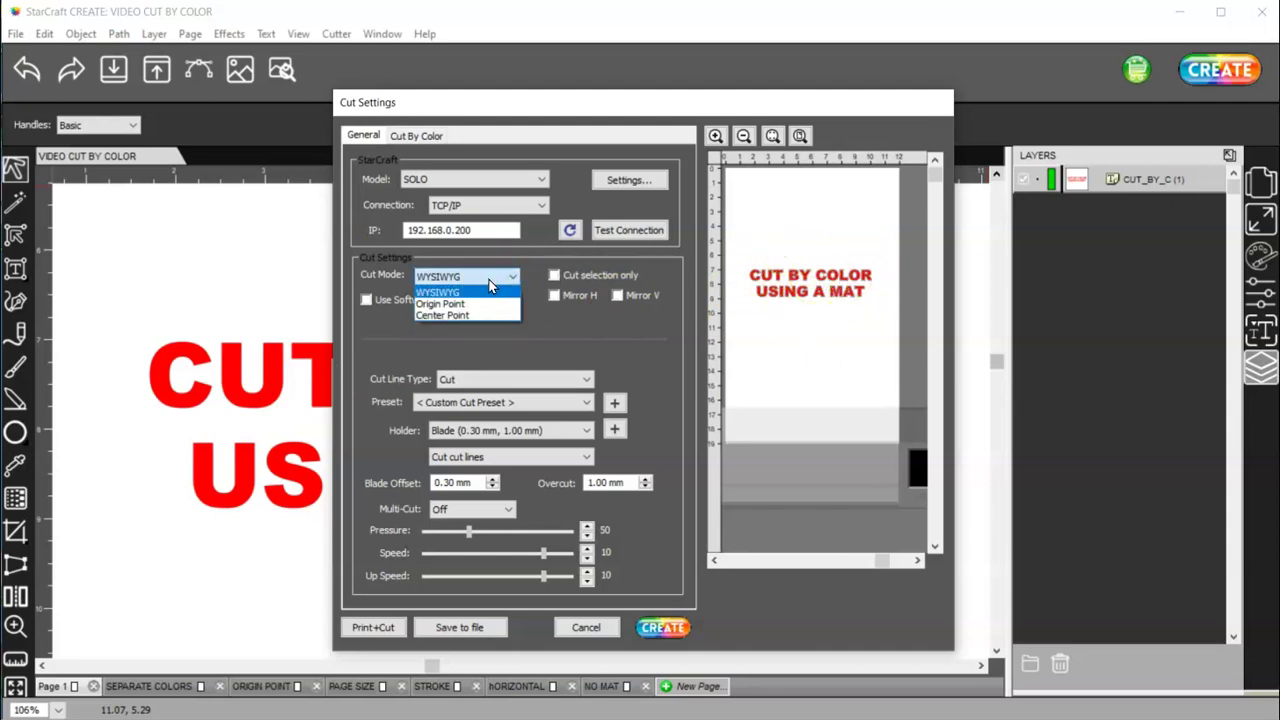
pyautogui.click(488, 303)
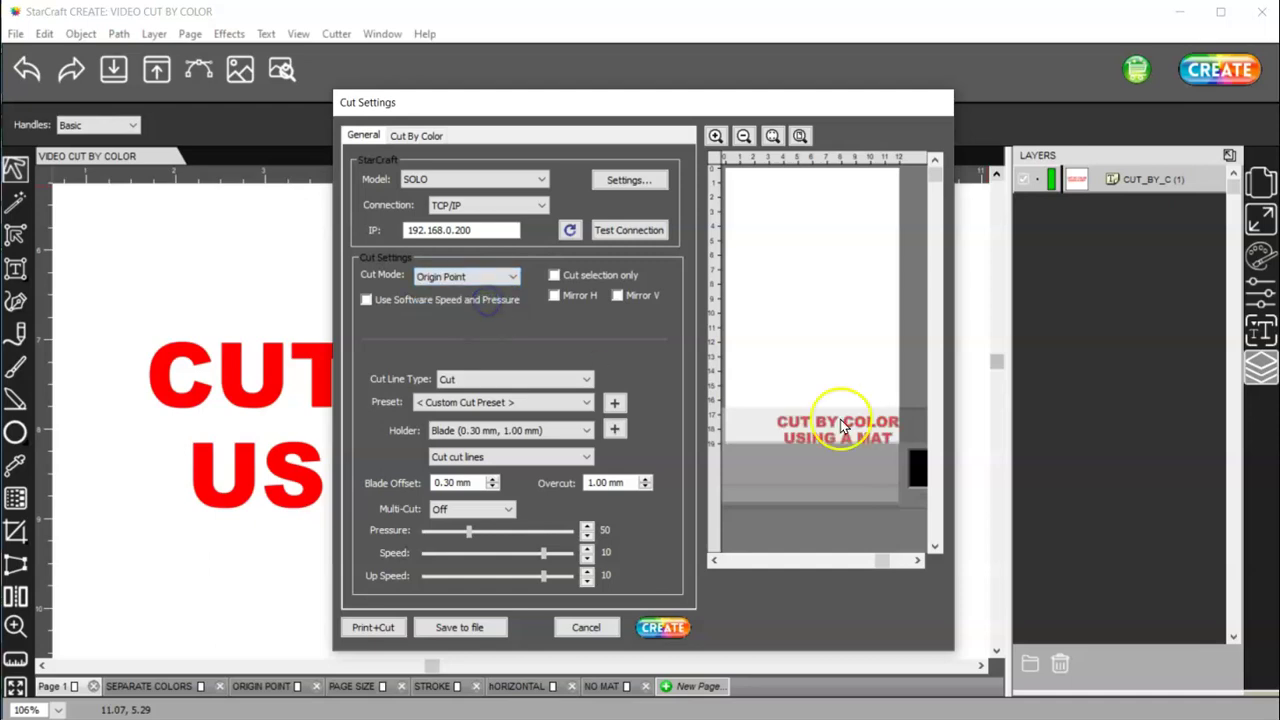
# Enable the use of software speed and pressure for the cut
pyautogui.click(362, 301)
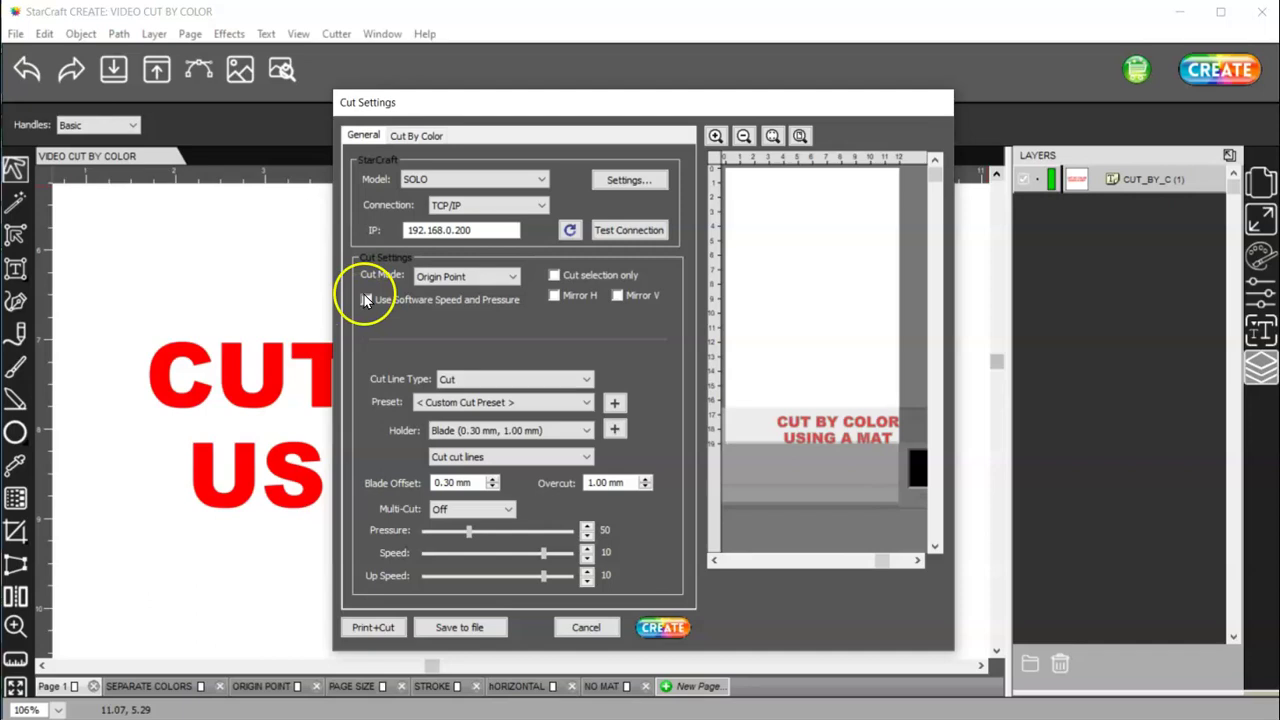
pyautogui.click(362, 301)
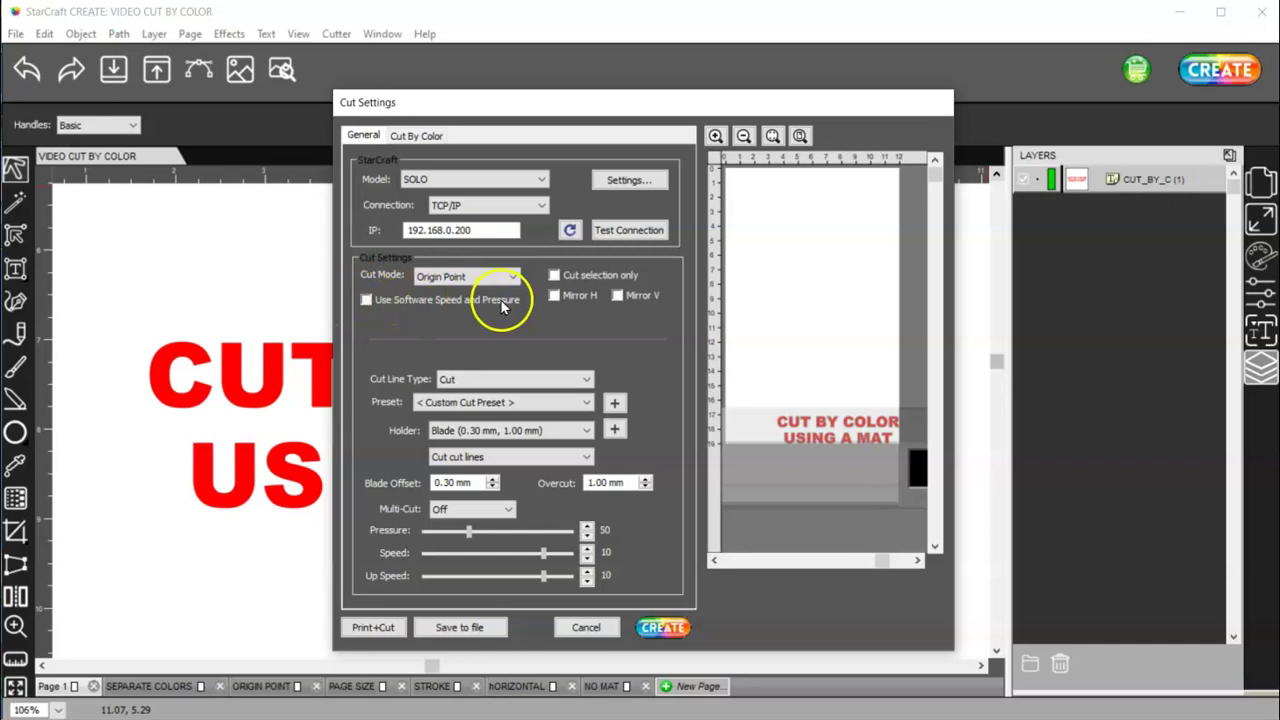
pyautogui.click(366, 302)
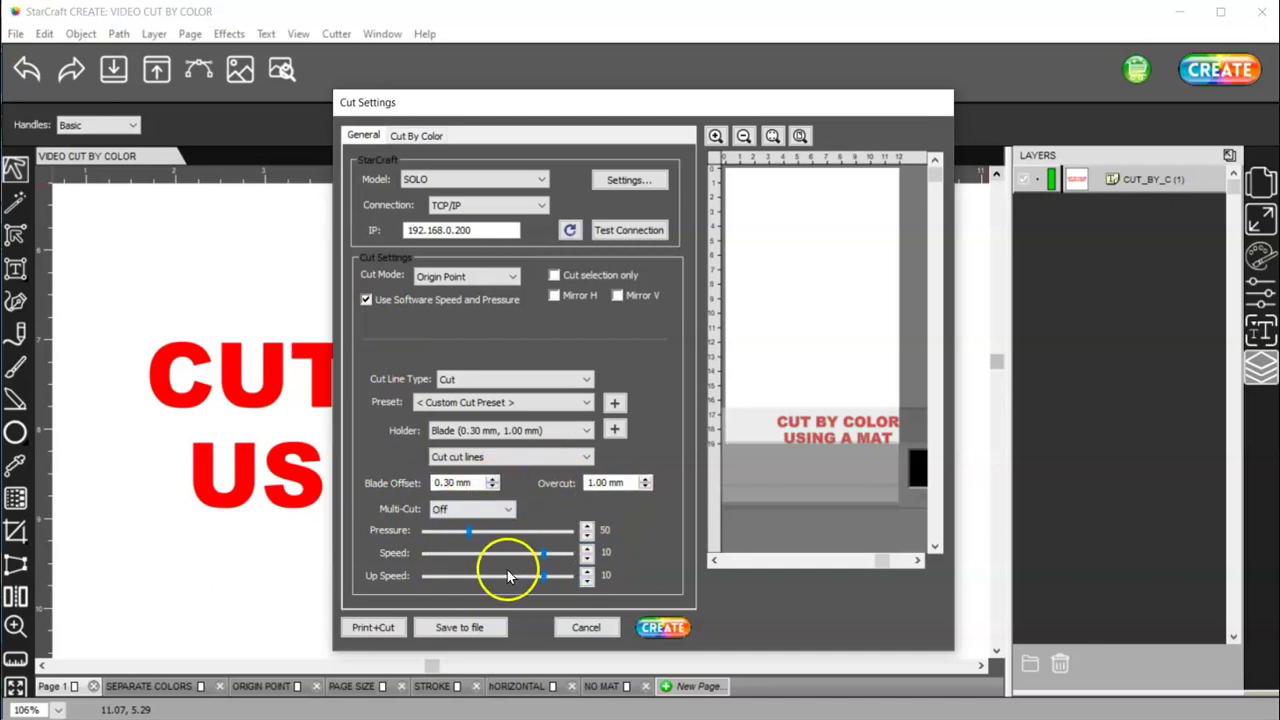
pyautogui.click(366, 300)
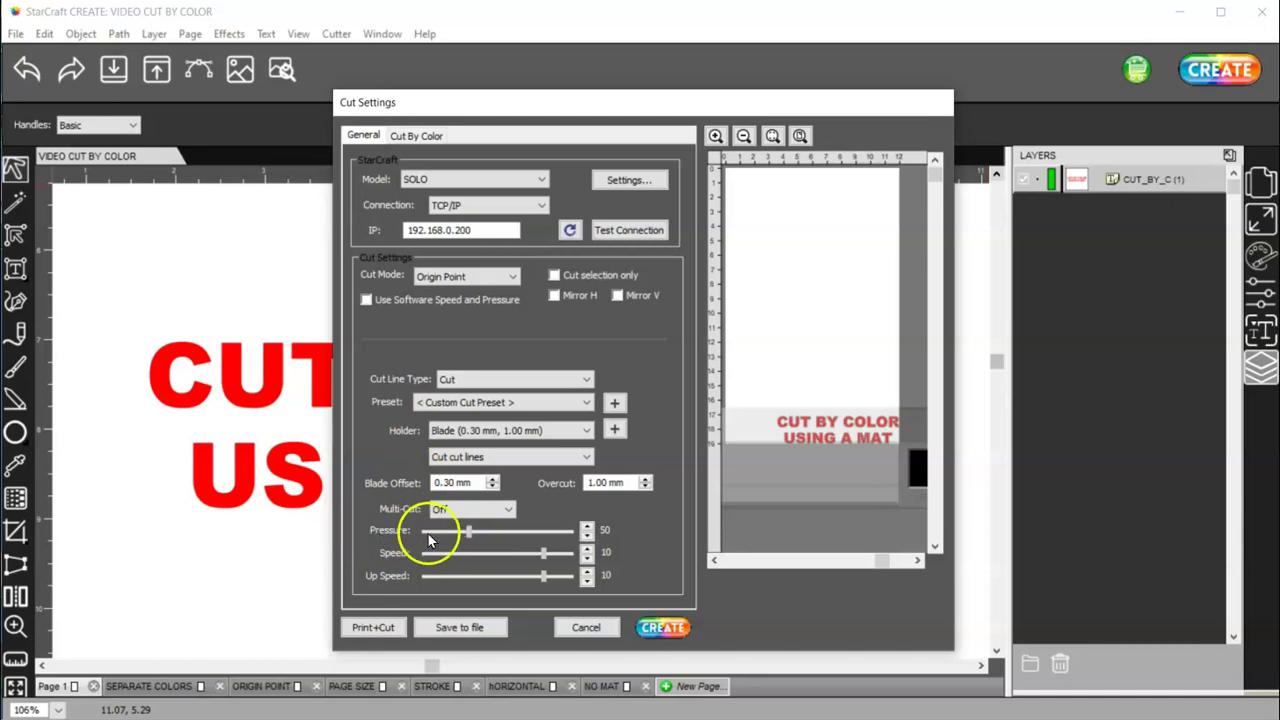
pyautogui.click(502, 552)
pyautogui.click(366, 299)
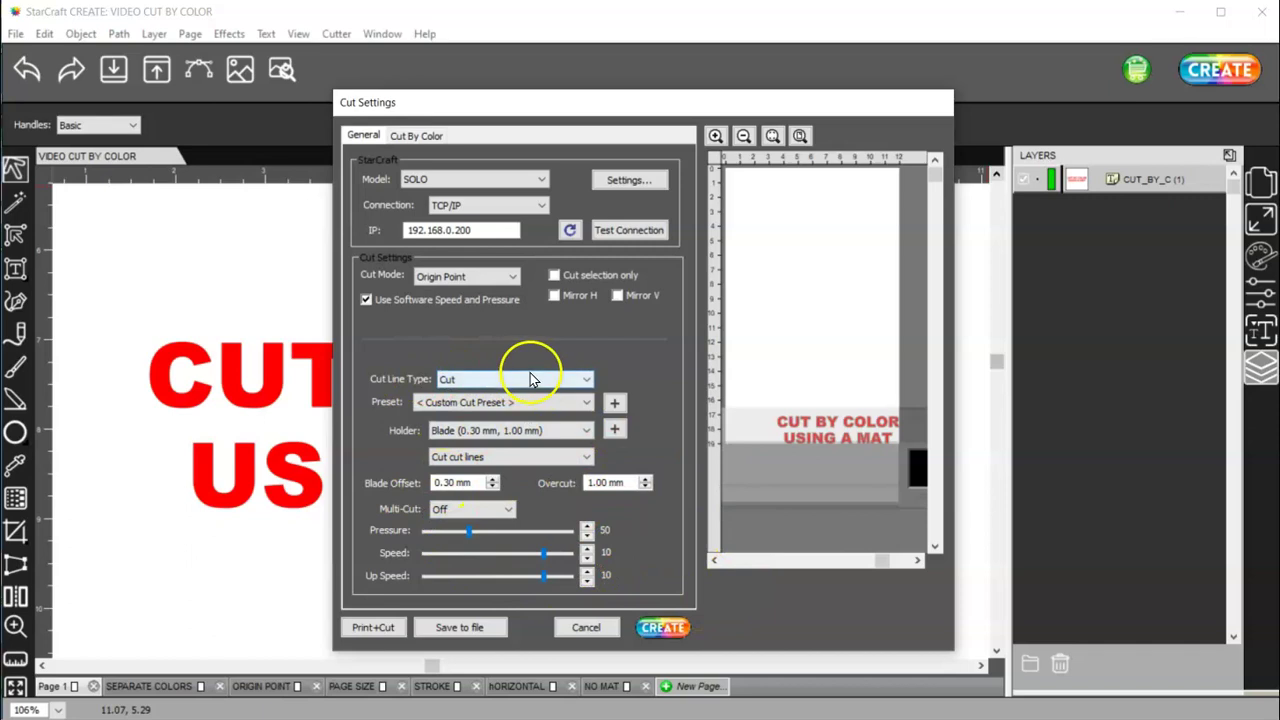
# Review the available material presets and the options for adding a custom cut preset, without saving one
pyautogui.click(487, 403)
pyautogui.click(487, 403)
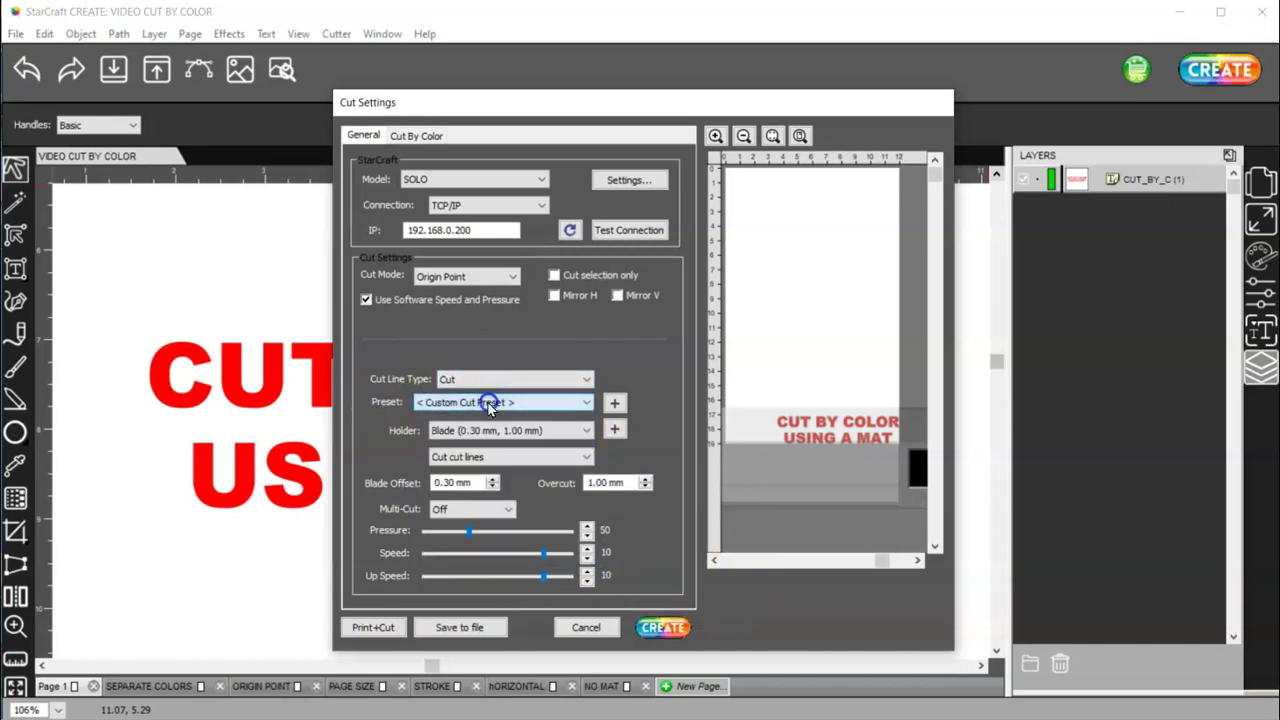
pyautogui.click(614, 403)
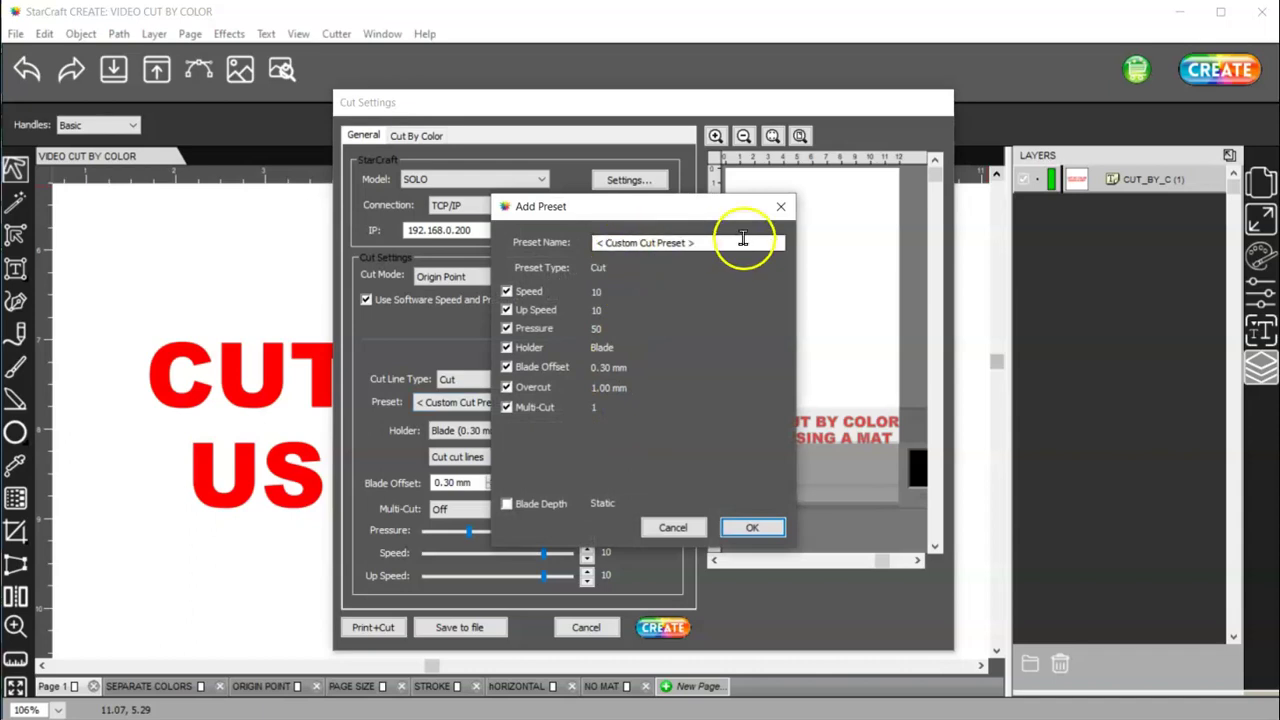
pyautogui.click(667, 526)
pyautogui.click(500, 402)
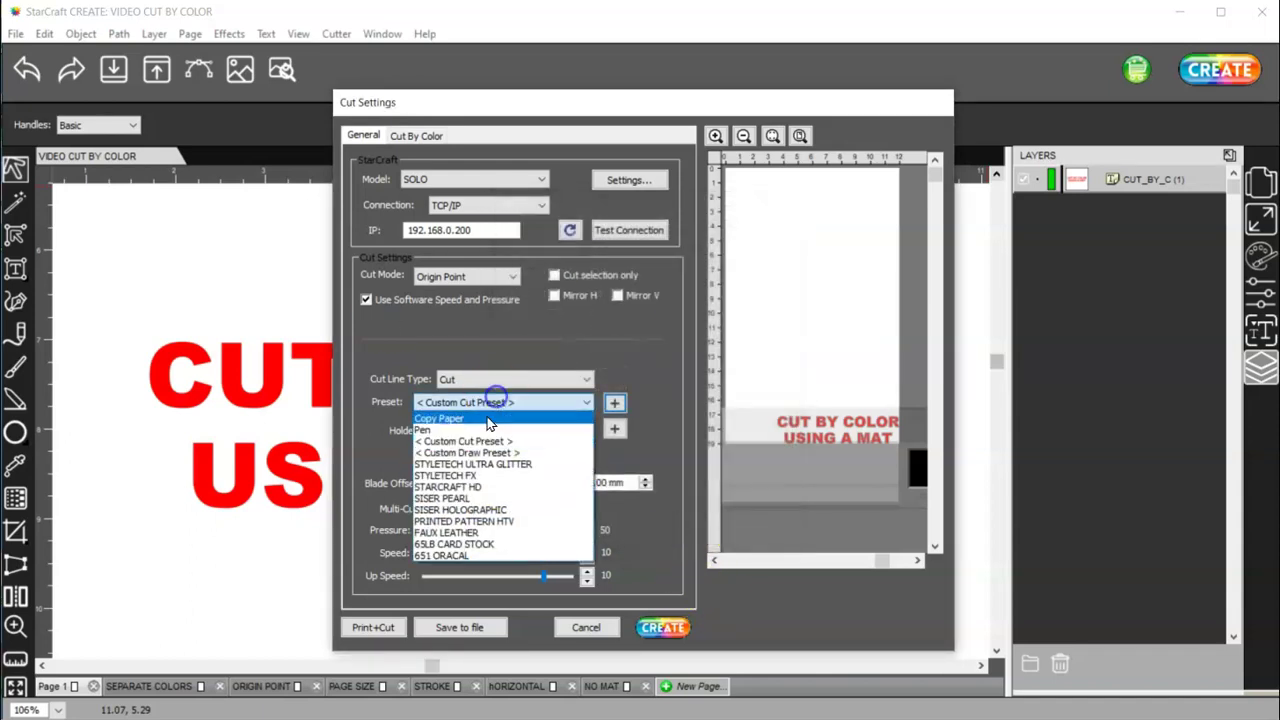
pyautogui.click(586, 442)
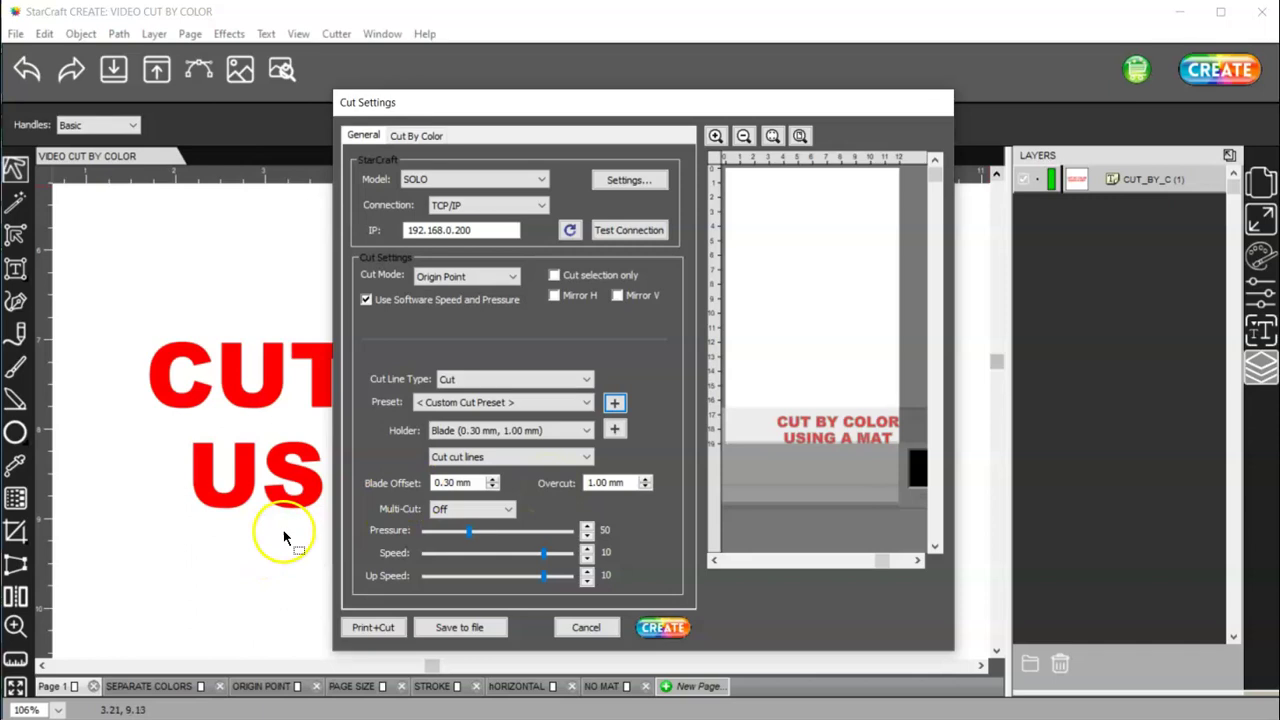
# Review the overcut, multi-cut, pressure and speed options for the cut
pyautogui.click(628, 483)
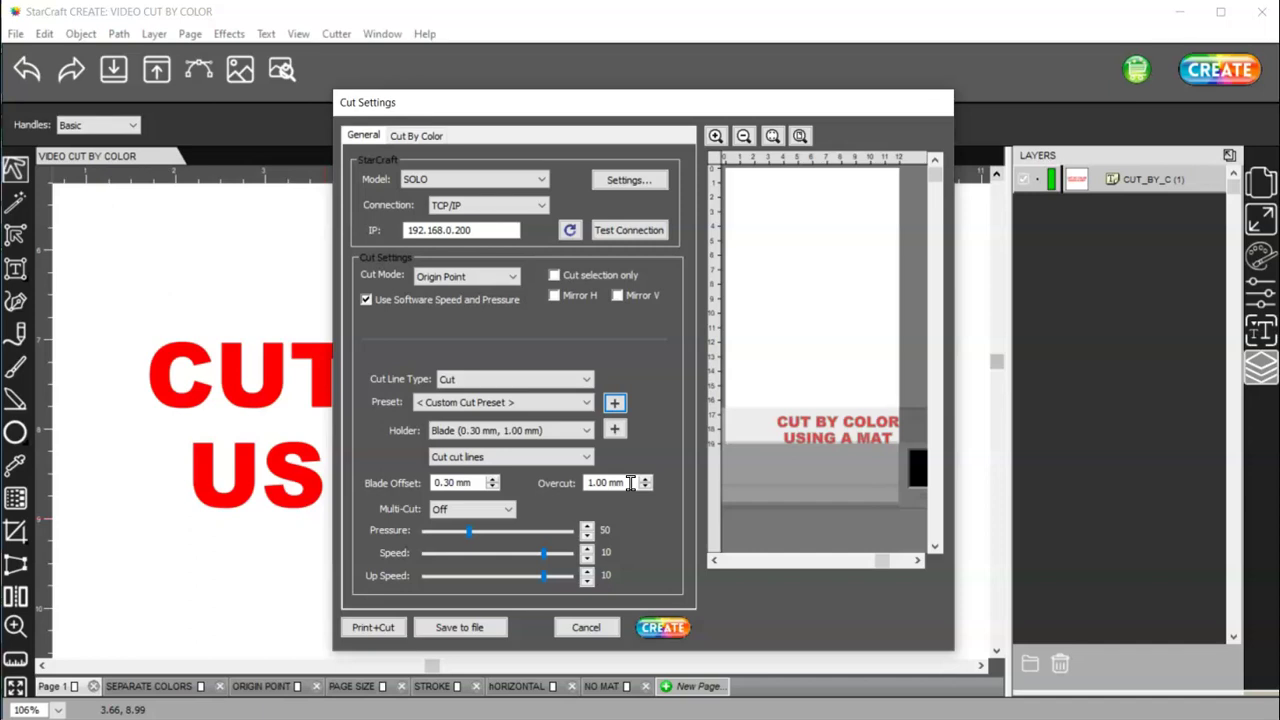
pyautogui.click(458, 511)
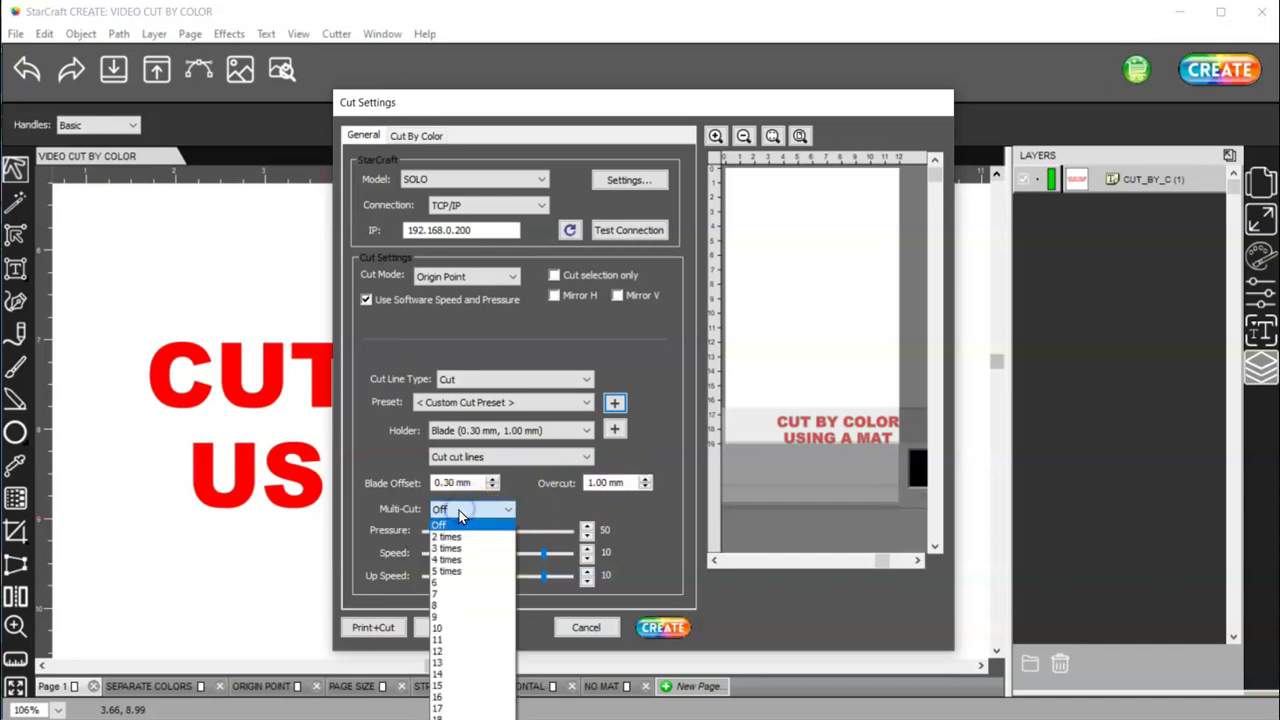
pyautogui.click(392, 512)
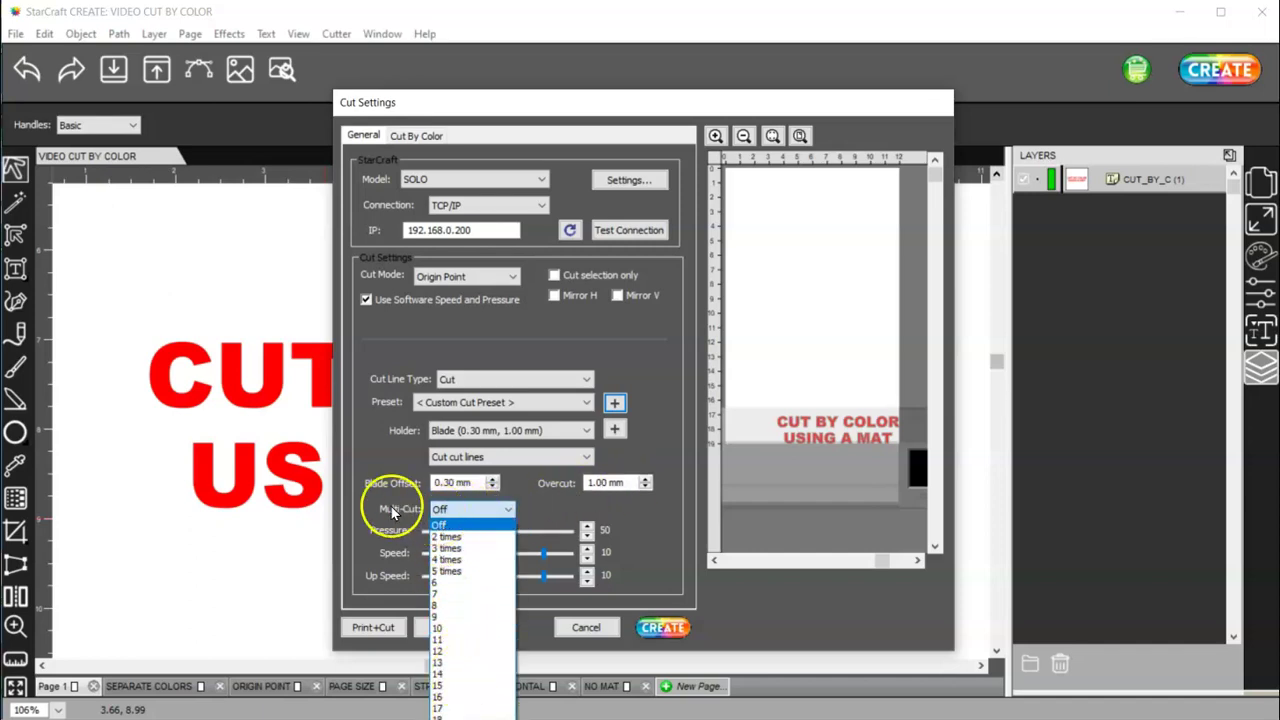
pyautogui.click(398, 510)
pyautogui.click(578, 538)
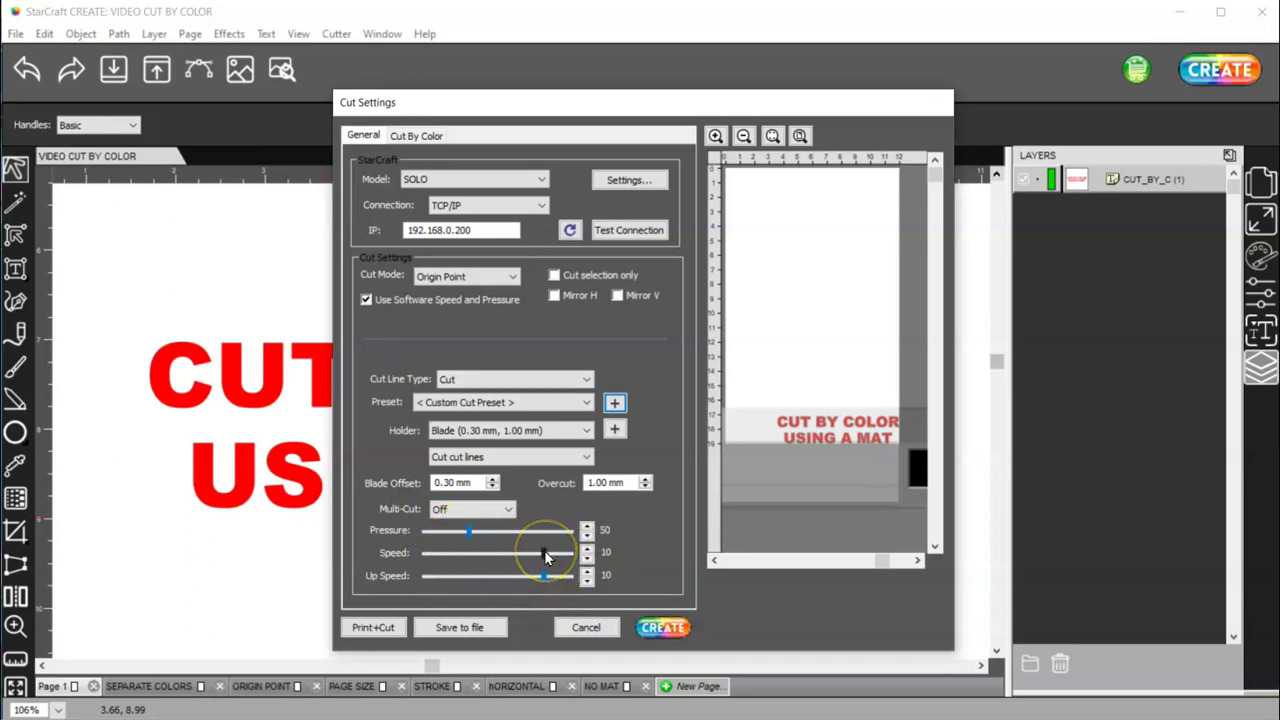
# Check the cut mode once more and close the cut settings without cutting
pyautogui.click(365, 138)
pyautogui.click(424, 140)
pyautogui.click(457, 277)
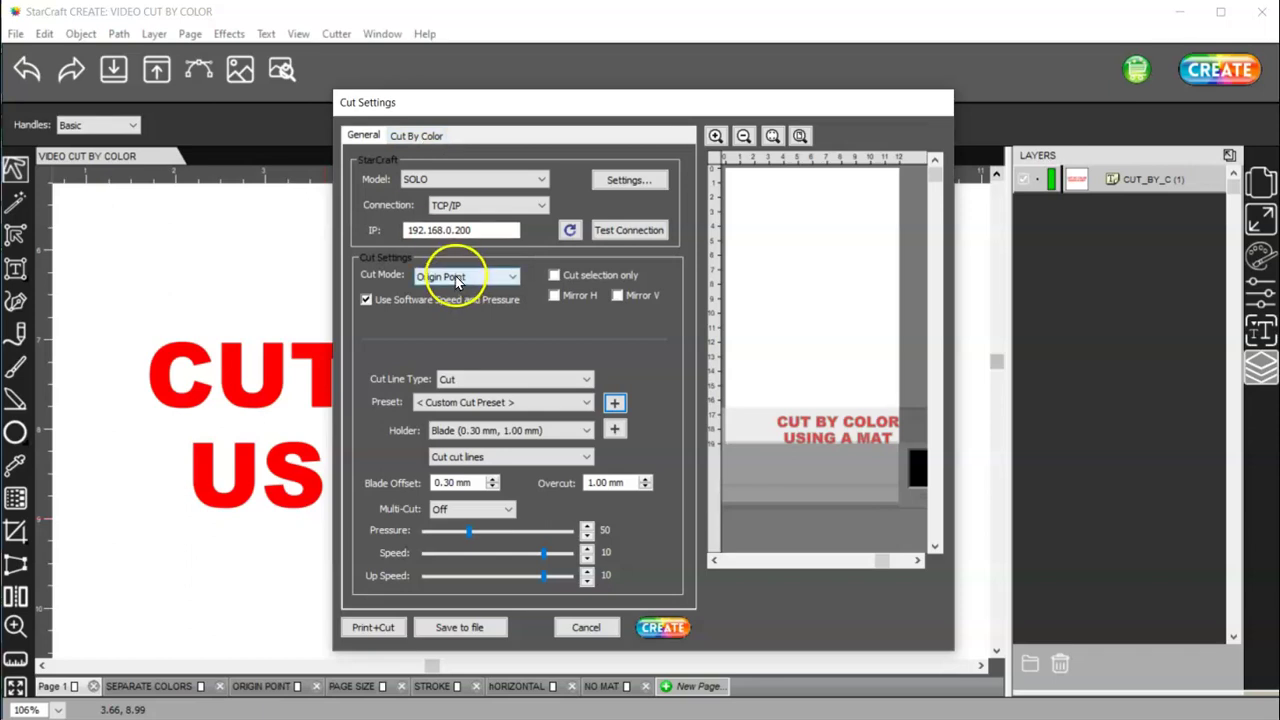
pyautogui.click(423, 136)
pyautogui.click(586, 626)
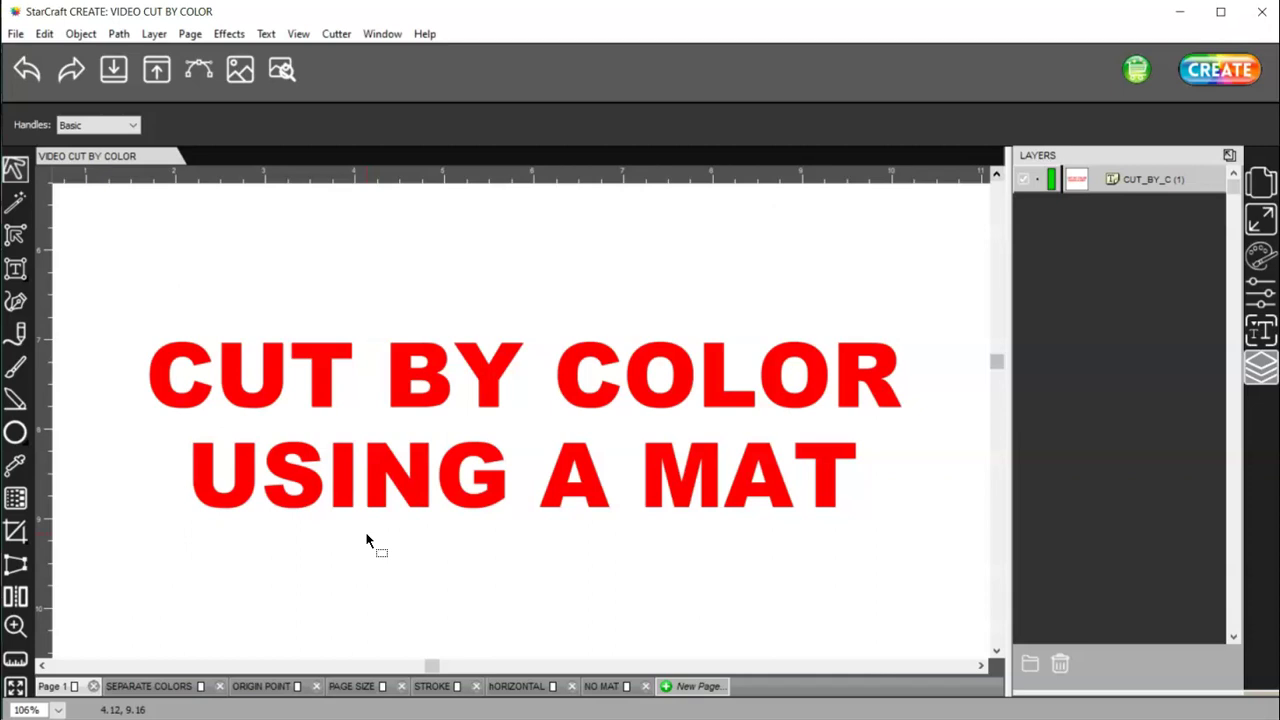
# On the ORIGIN POINT page, set the orientation to Horizontal (Landscape) and rotate the objects to match
pyautogui.click(262, 686)
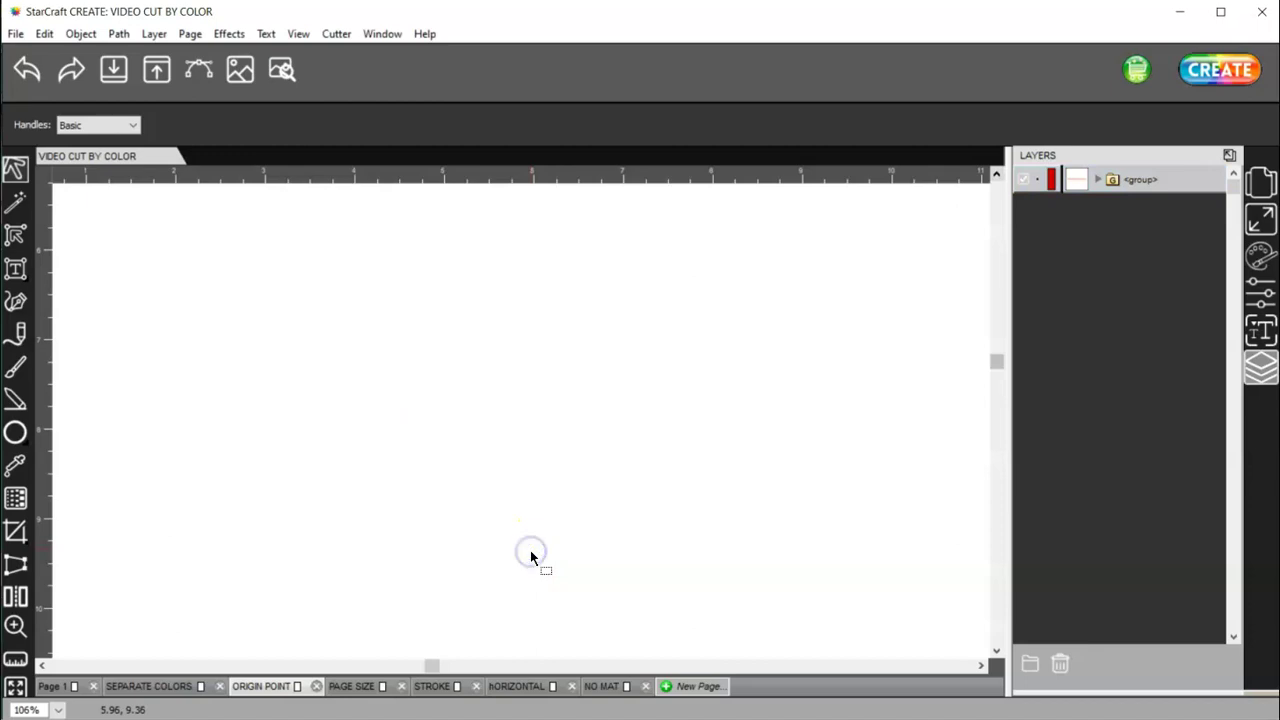
pyautogui.hotkey('ctrl', '0')
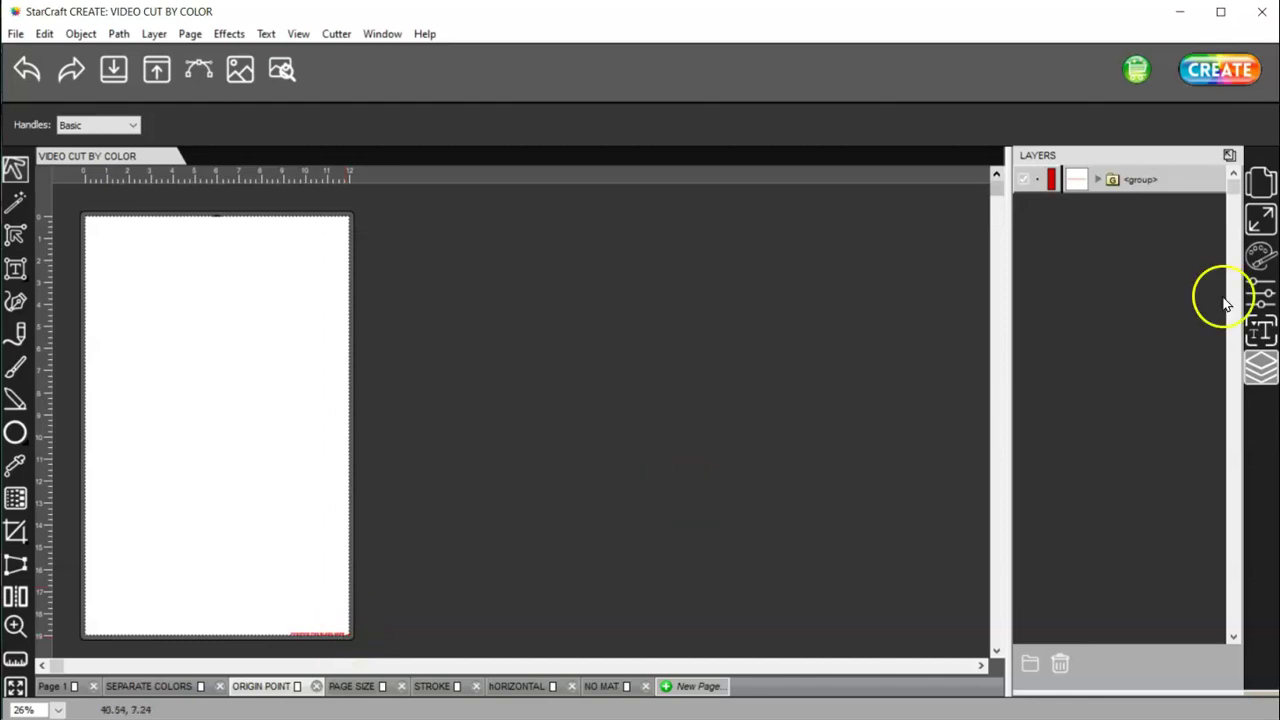
pyautogui.click(1261, 184)
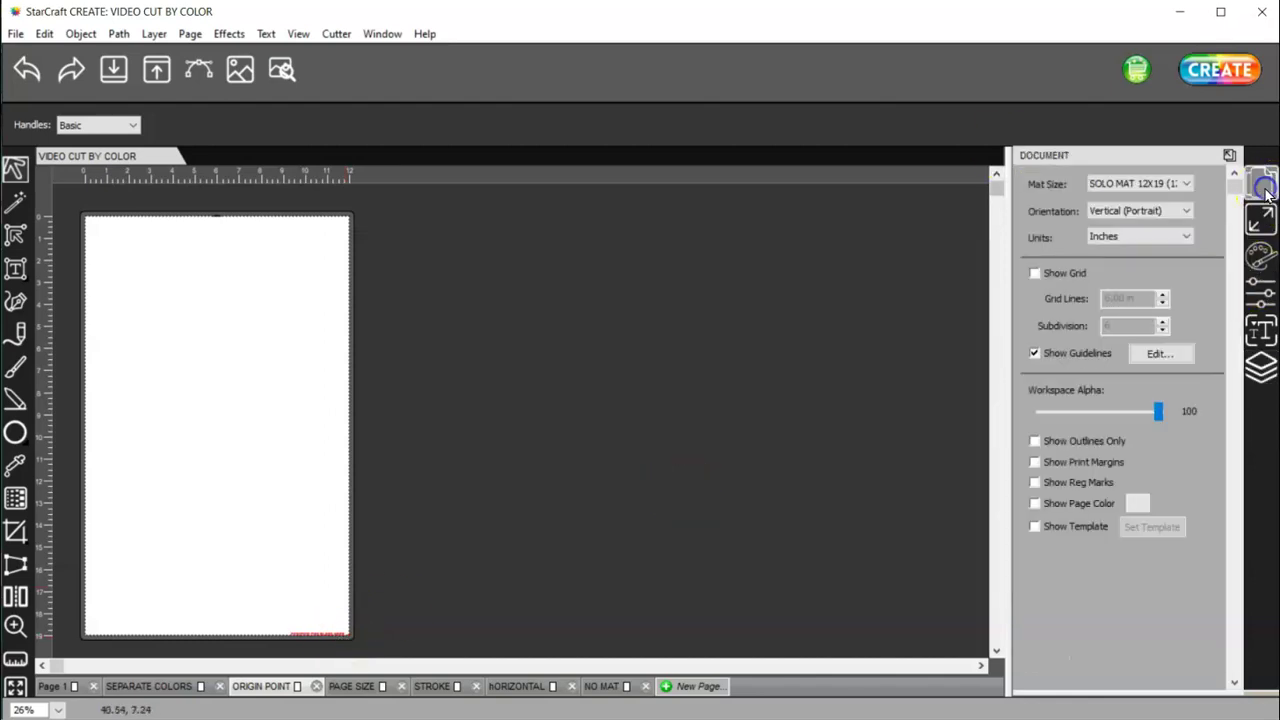
pyautogui.click(1120, 211)
pyautogui.click(1116, 227)
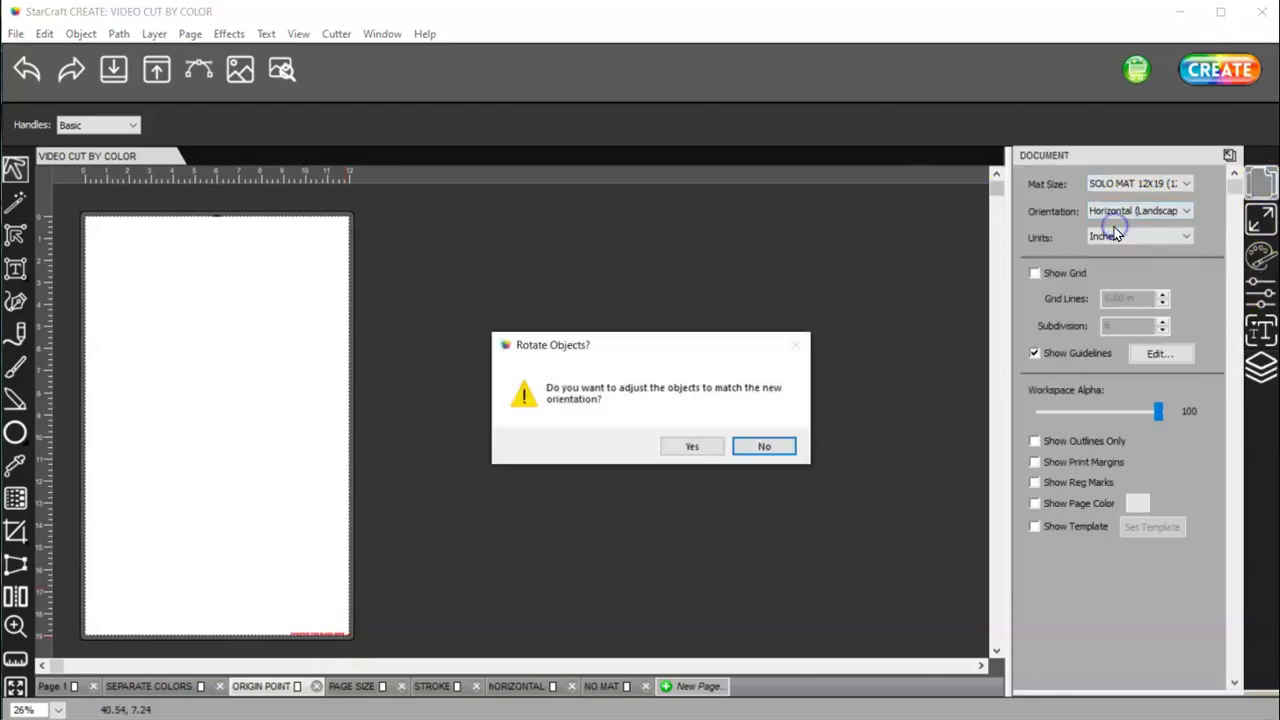
pyautogui.click(695, 445)
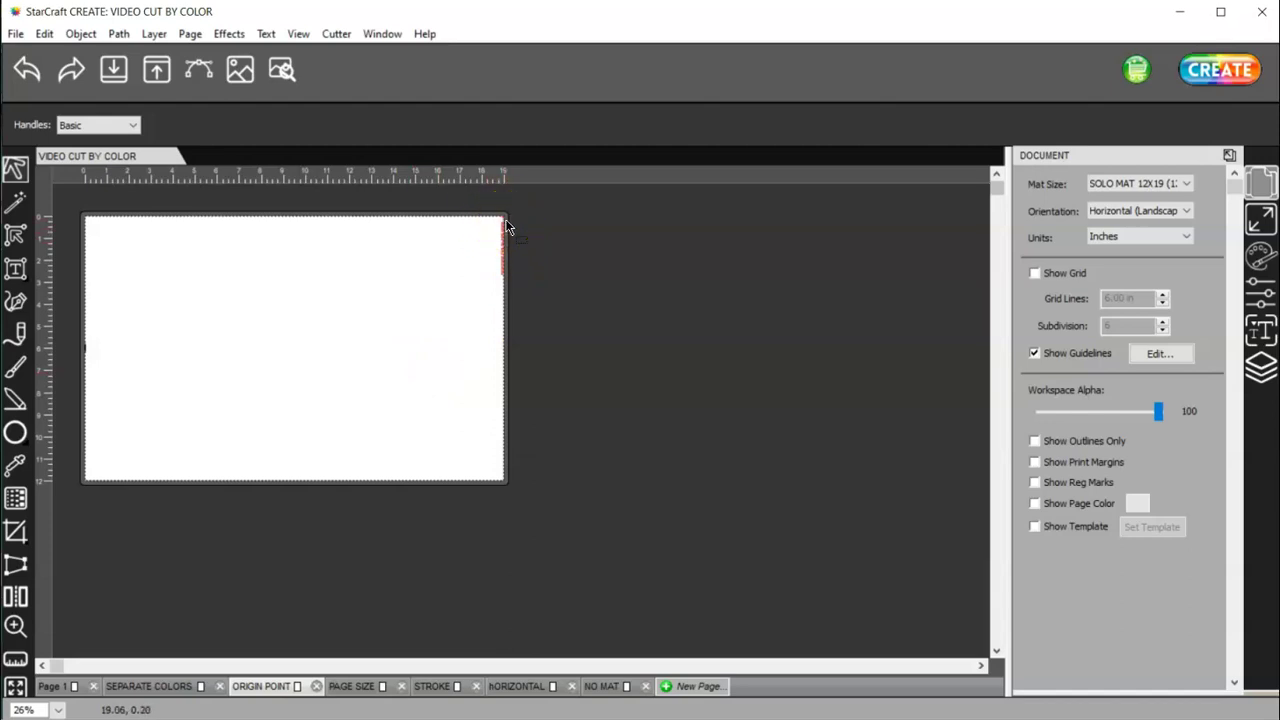
# Examine the landscape page's origin position in the cut settings preview and close it without cutting
pyautogui.click(1216, 69)
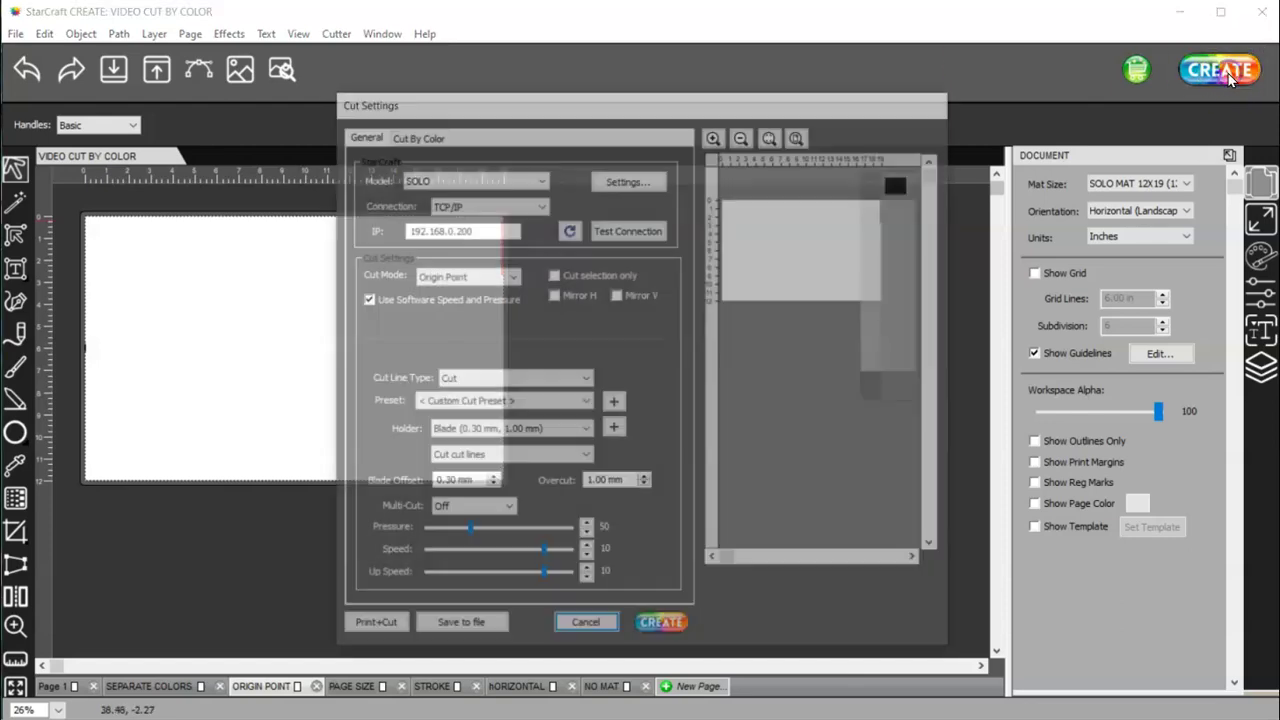
pyautogui.click(940, 297)
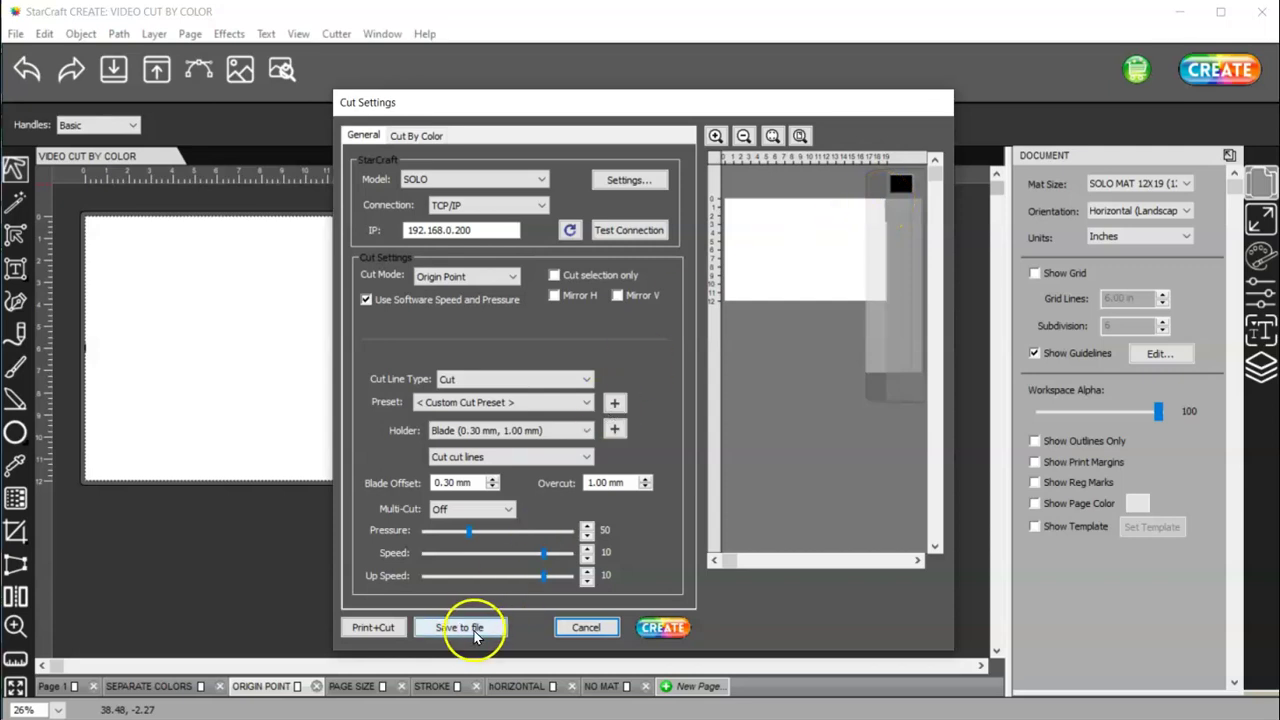
pyautogui.click(586, 628)
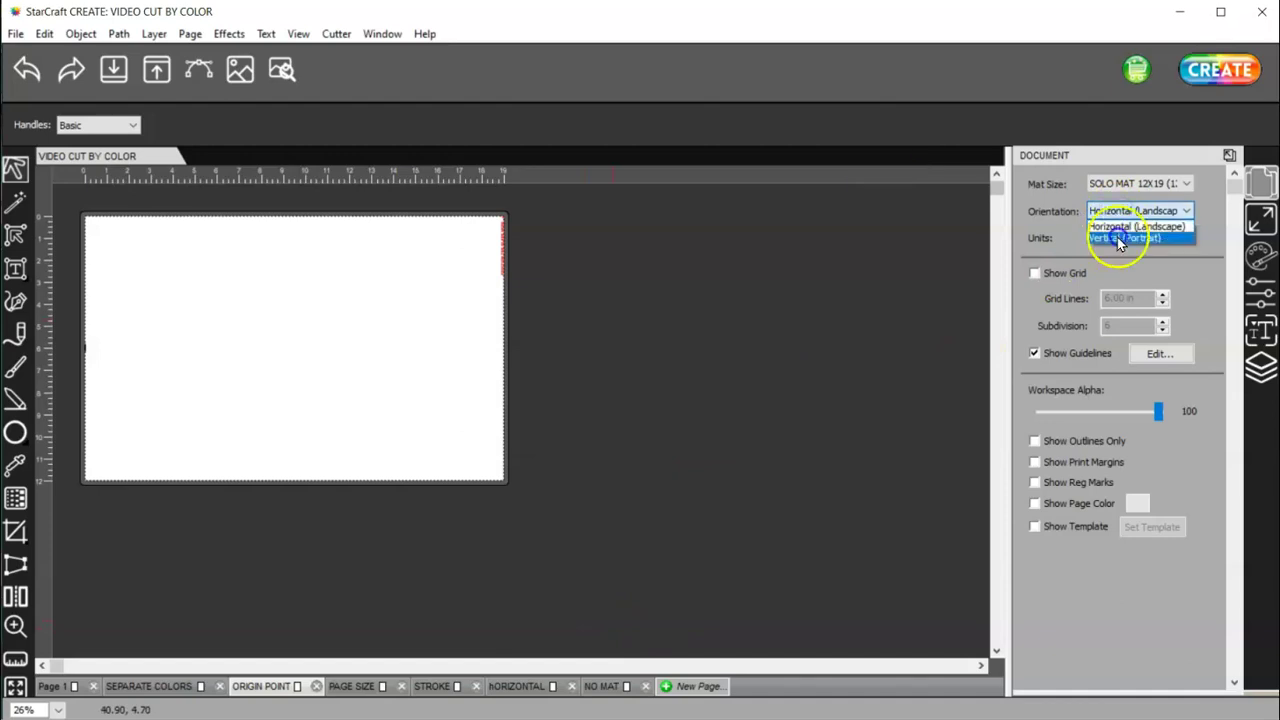
# Set the ORIGIN POINT page back to Vertical (Portrait) and rotate the objects to match
pyautogui.click(1117, 237)
pyautogui.click(692, 446)
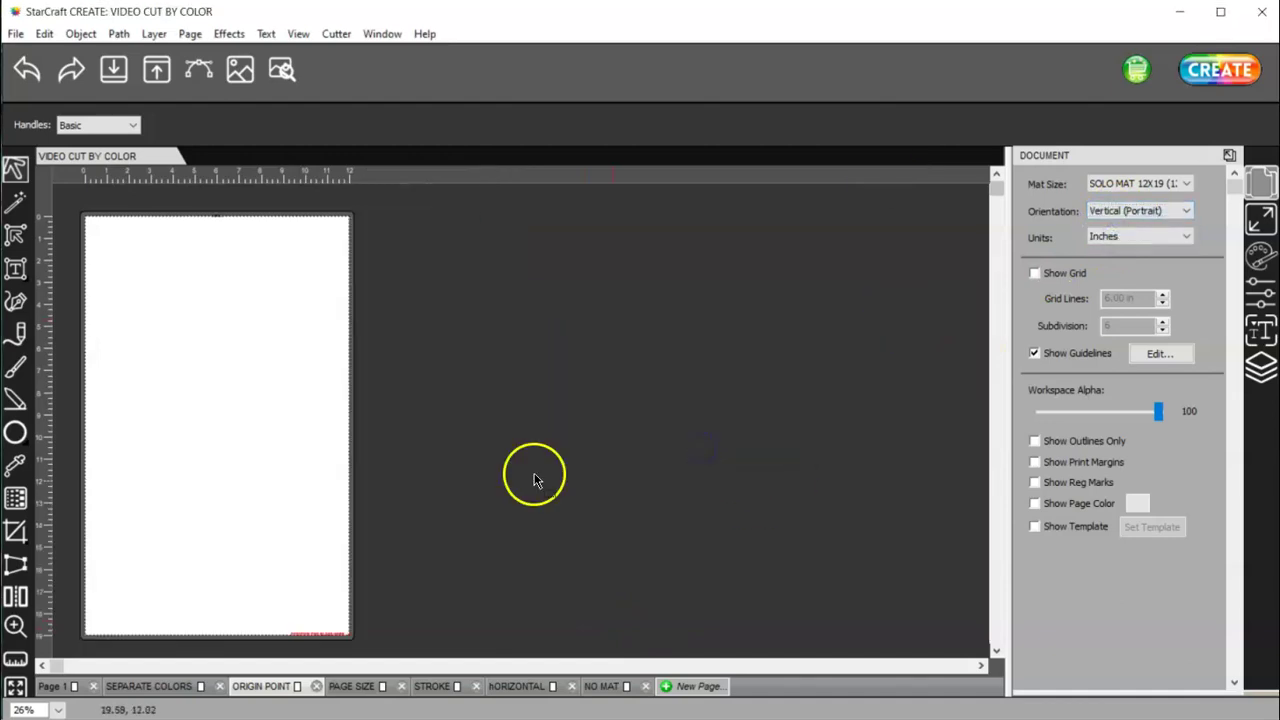
pyautogui.click(351, 637)
# Open the SEPARATE COLORS page with the pumpkin design
pyautogui.moveTo(349, 637); pyautogui.dragTo(332, 648)
pyautogui.moveTo(332, 648)
pyautogui.mouseDown()
pyautogui.moveTo(271, 646)
pyautogui.moveTo(143, 677)
pyautogui.moveTo(160, 688)
pyautogui.mouseUp()
pyautogui.click(160, 688)
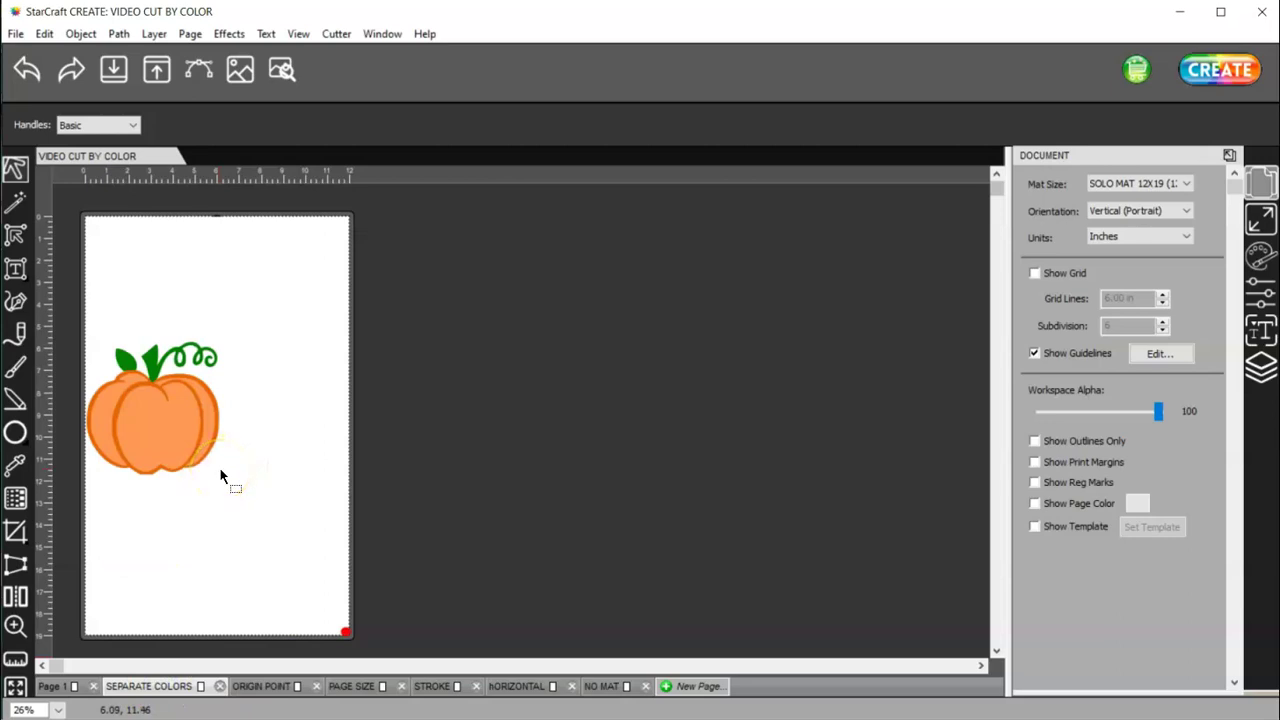
# Select the whole pumpkin design on the SEPARATE COLORS page and move it away from the page edge toward the center
pyautogui.moveTo(280, 668); pyautogui.dragTo(354, 648)
pyautogui.moveTo(230, 405)
pyautogui.mouseDown()
pyautogui.moveTo(126, 449)
pyautogui.moveTo(229, 409)
pyautogui.moveTo(89, 351)
pyautogui.moveTo(144, 358)
pyautogui.mouseUp()
pyautogui.click(201, 386)
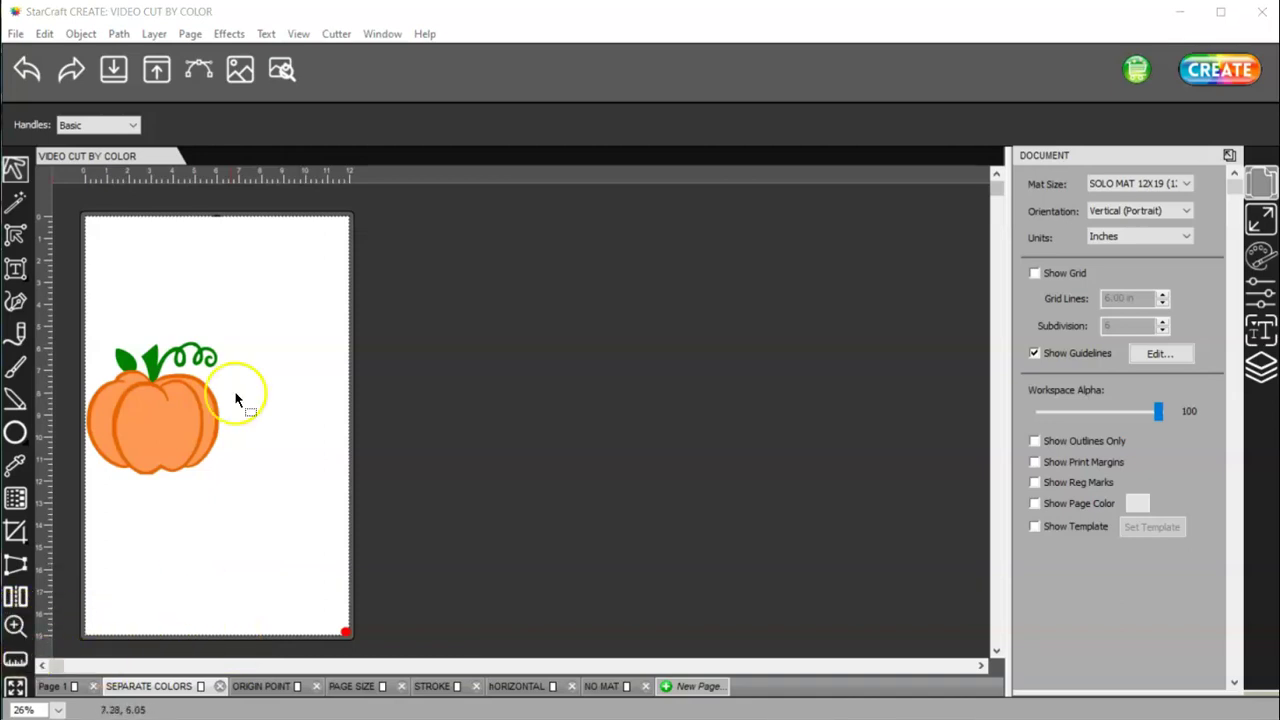
pyautogui.click(346, 631)
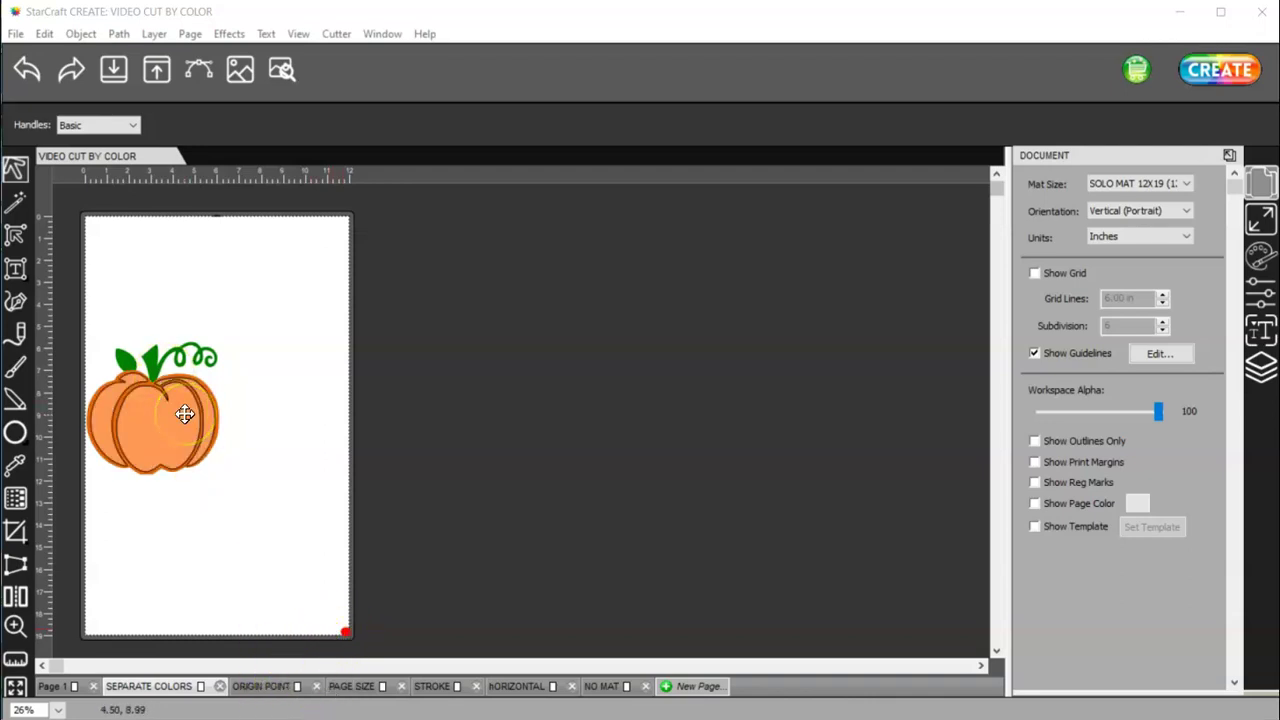
pyautogui.moveTo(266, 502); pyautogui.dragTo(86, 300)
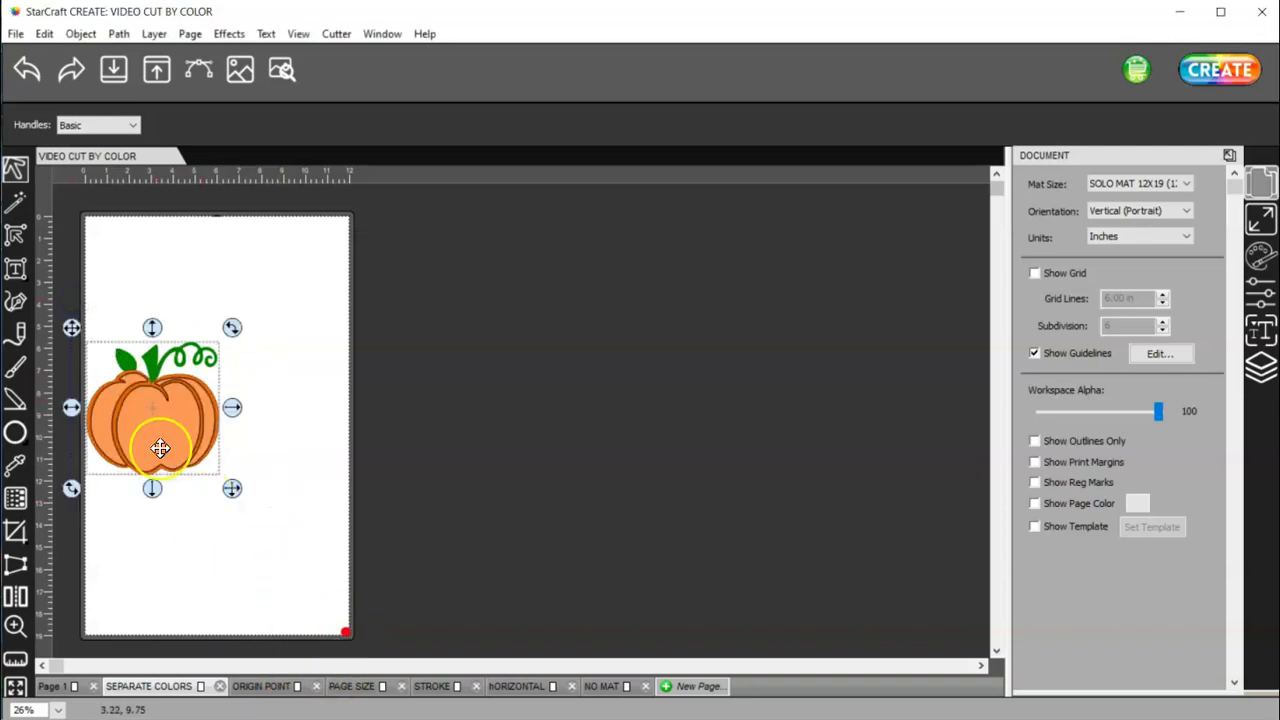
pyautogui.moveTo(157, 432); pyautogui.dragTo(220, 463)
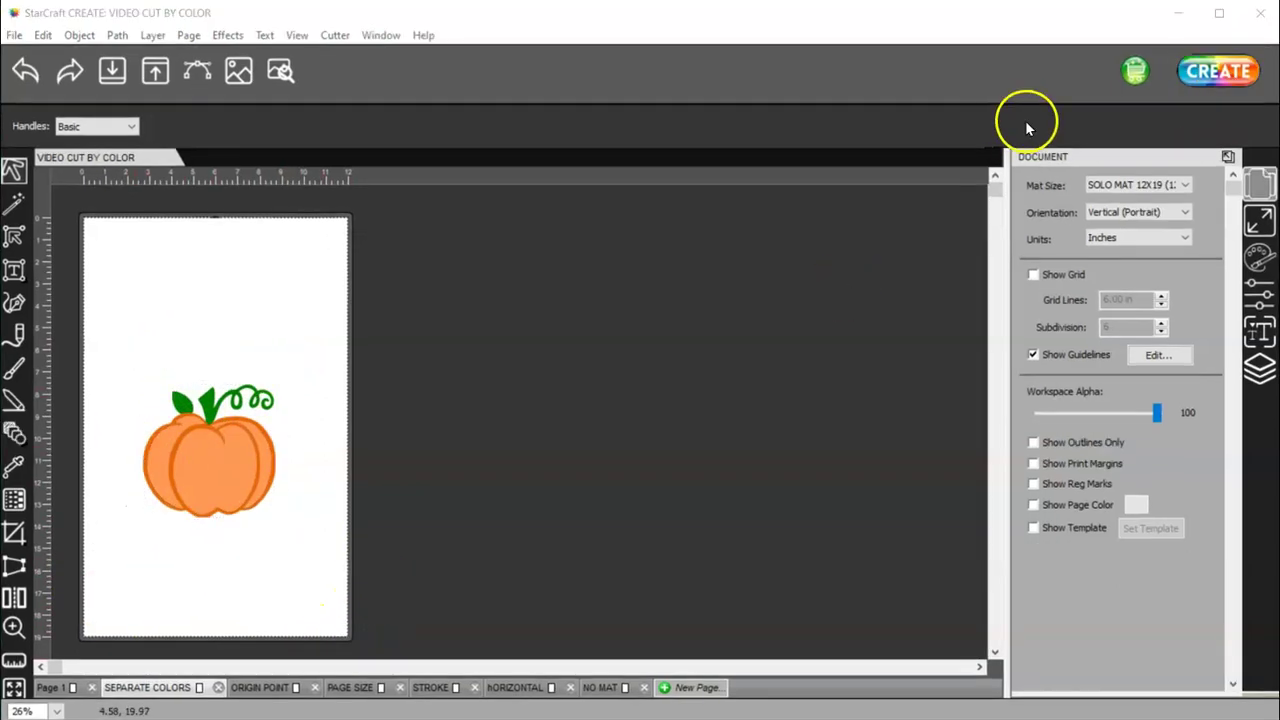
# Open the cut settings for the pumpkin and set the cut mode to Origin Point
pyautogui.click(1218, 70)
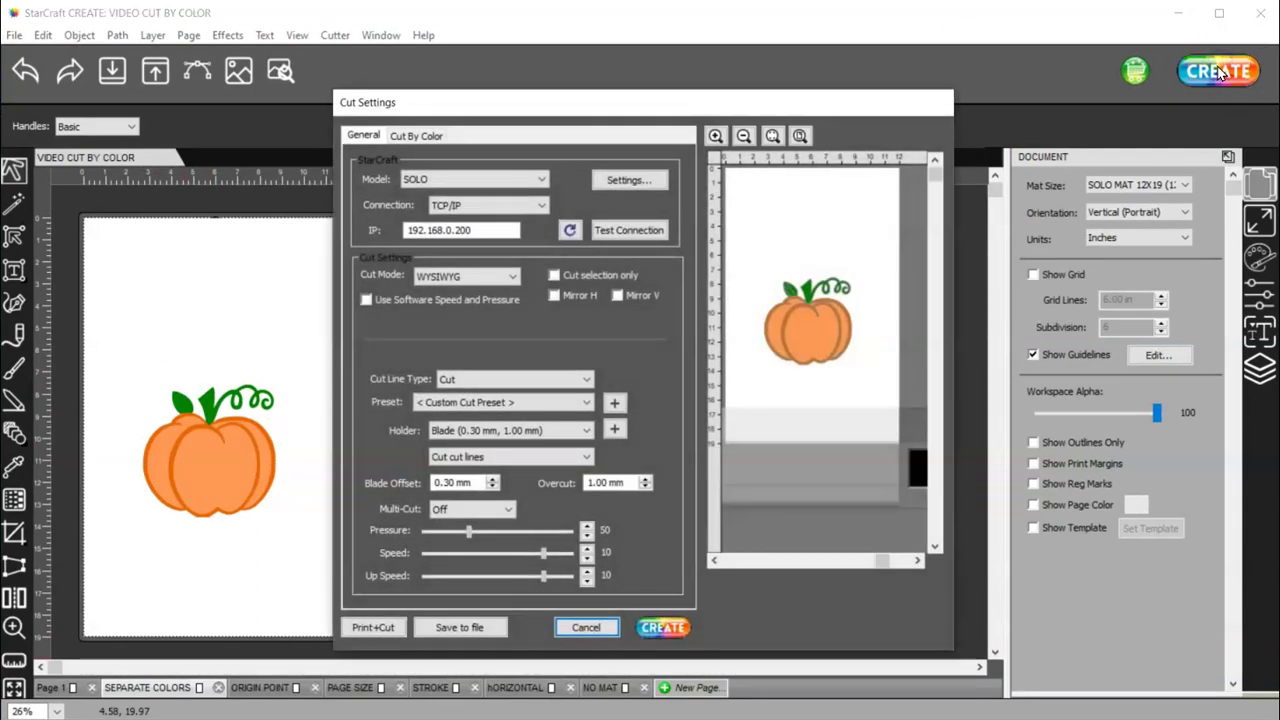
pyautogui.click(488, 276)
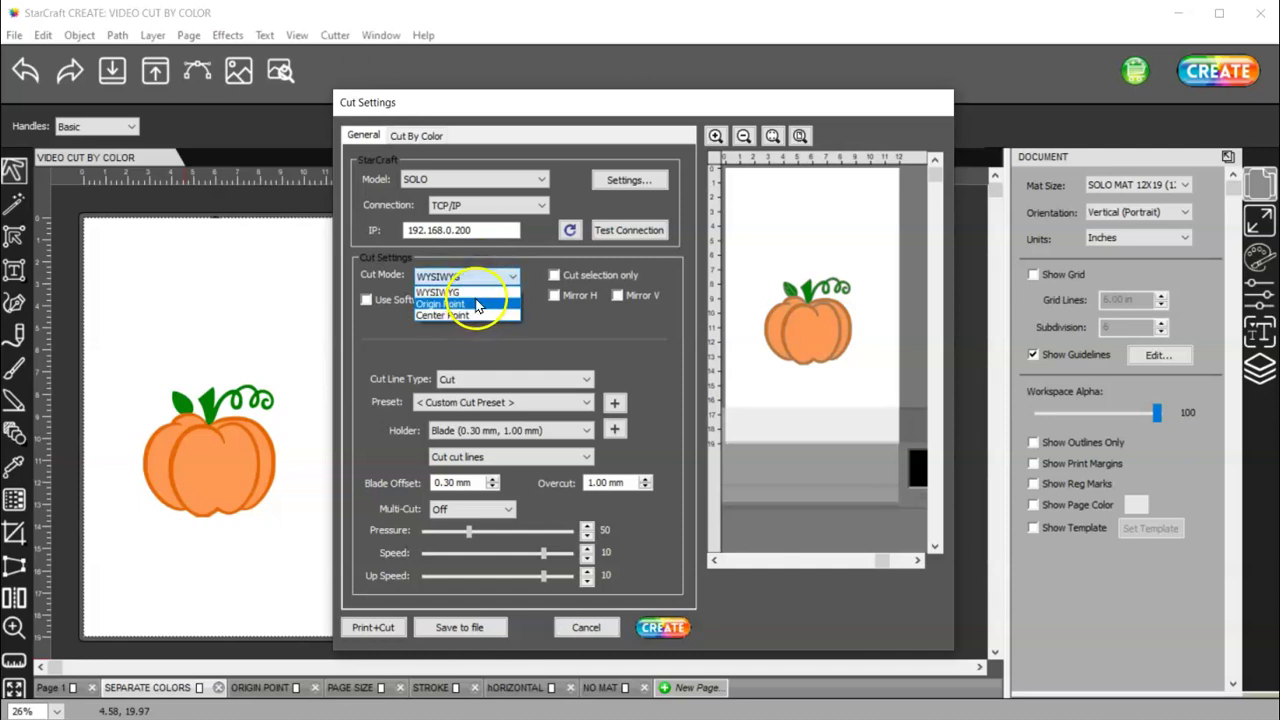
pyautogui.click(474, 305)
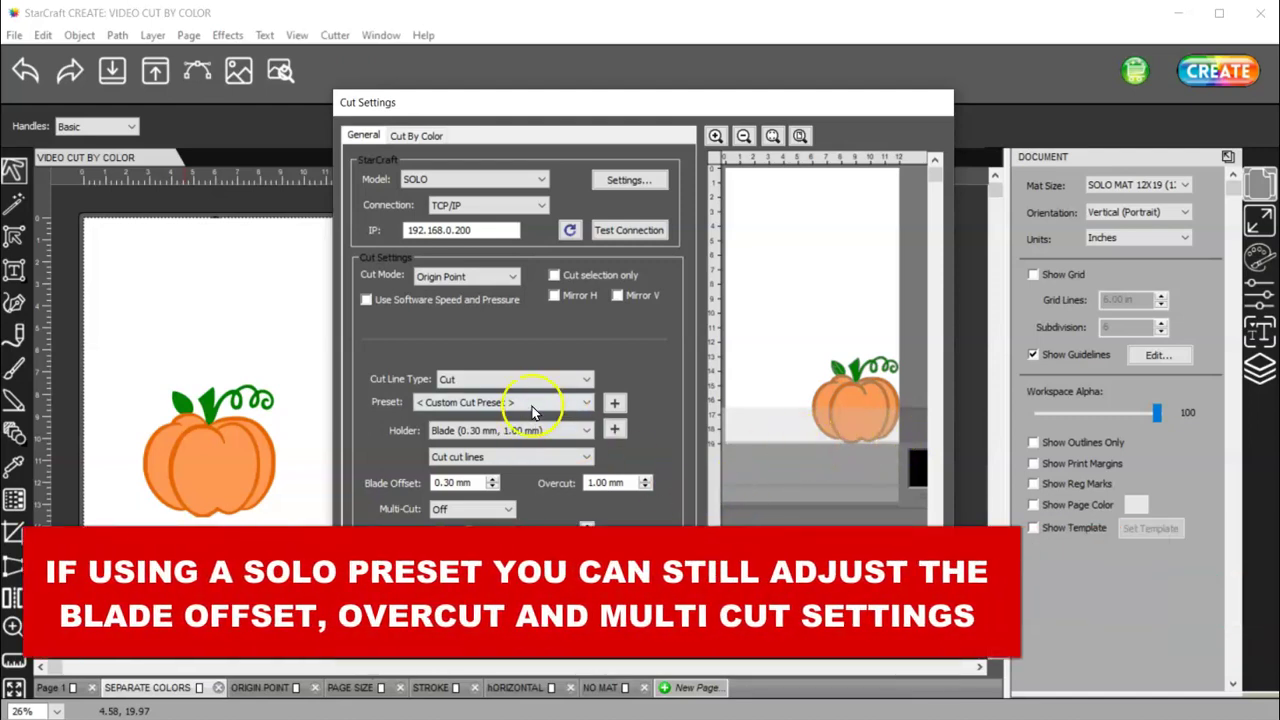
pyautogui.click(366, 299)
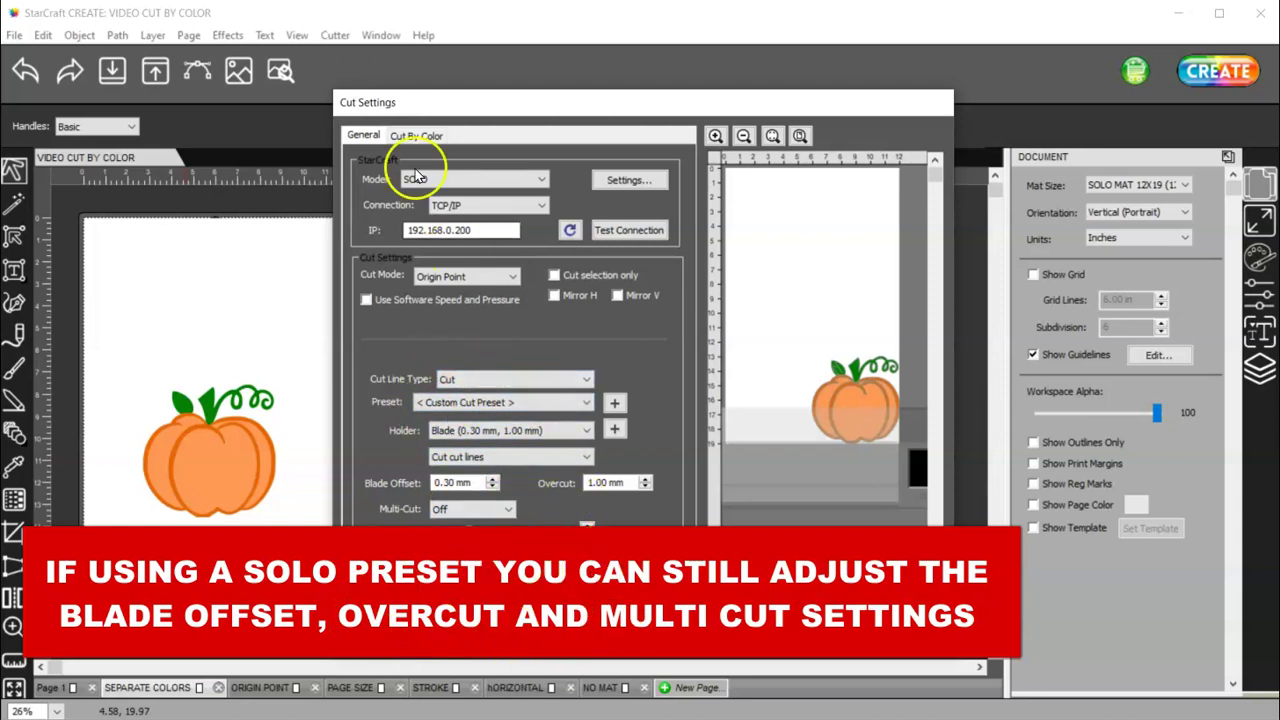
# Set cutting by fill color to Cut each color separately (Separate jobs) and move green to the end of the cutting order
pyautogui.click(415, 137)
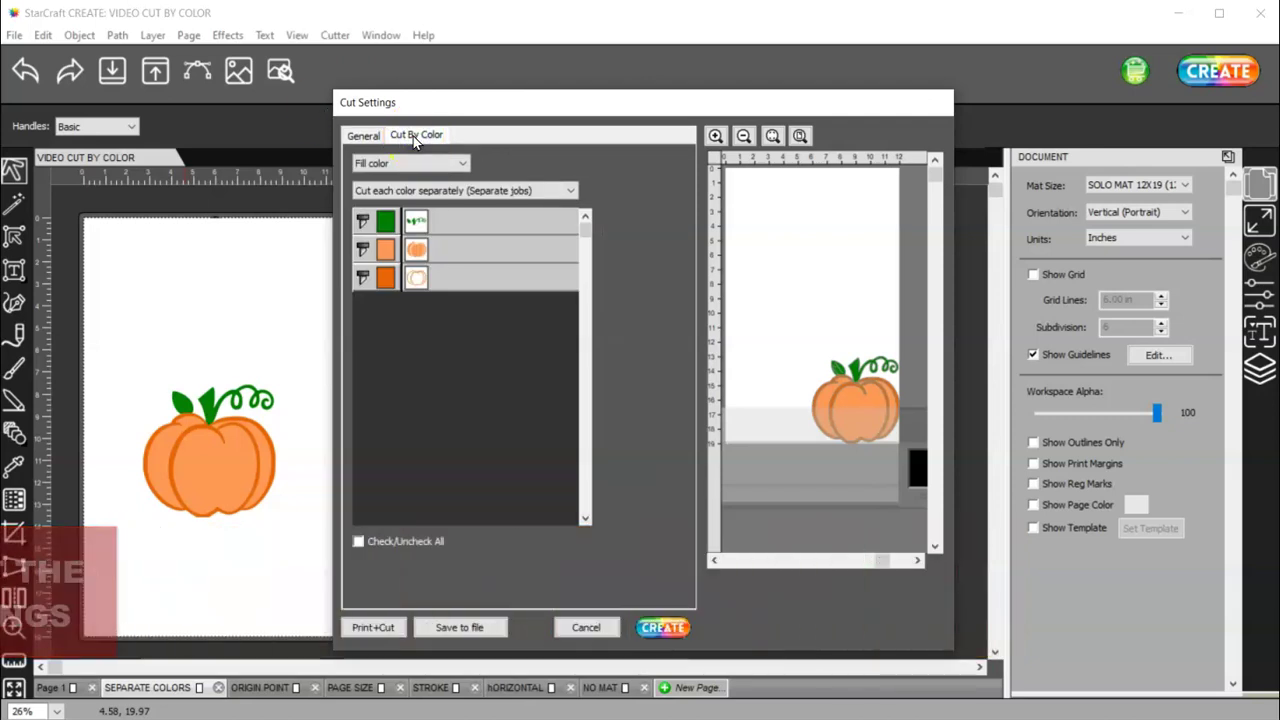
pyautogui.click(422, 166)
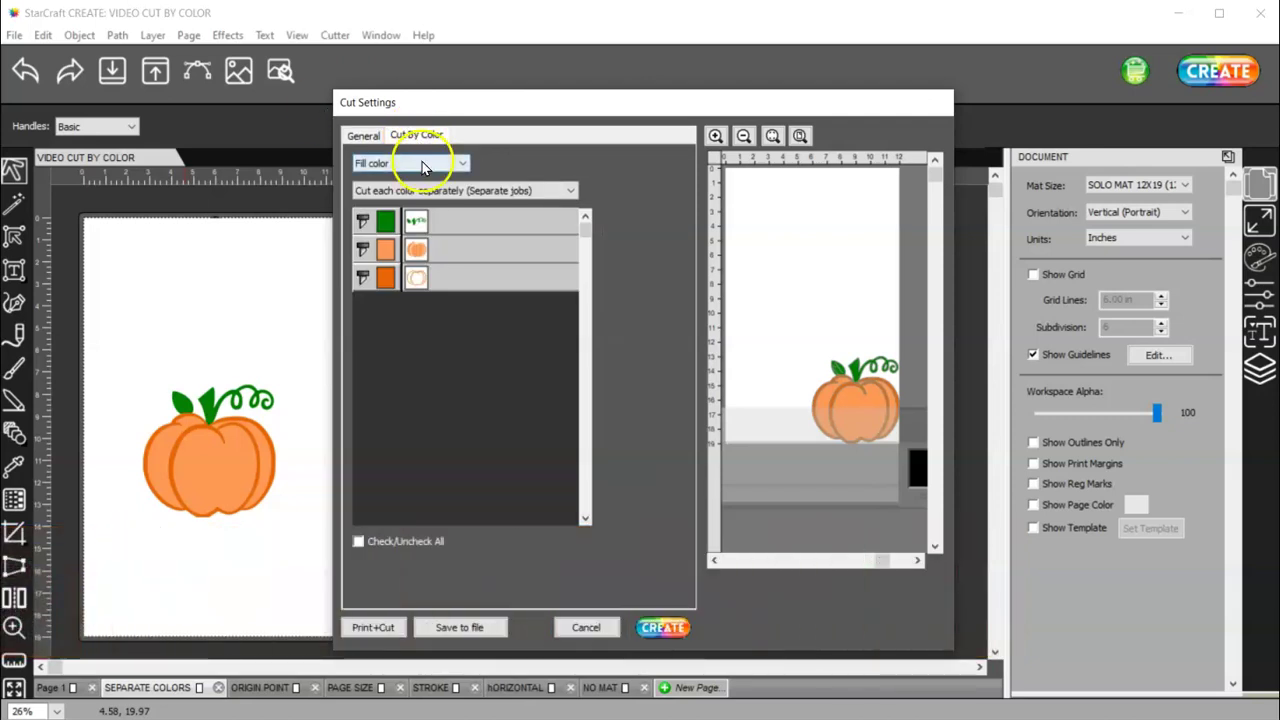
pyautogui.click(386, 194)
pyautogui.click(378, 196)
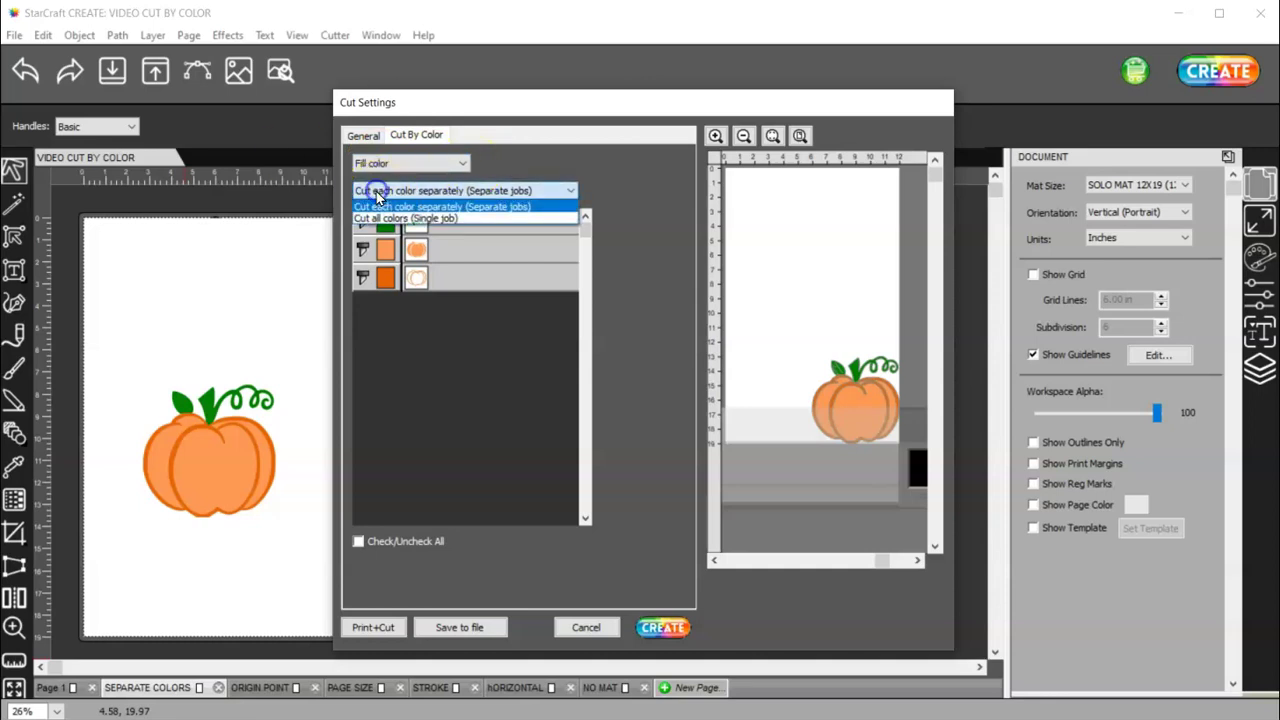
pyautogui.click(395, 209)
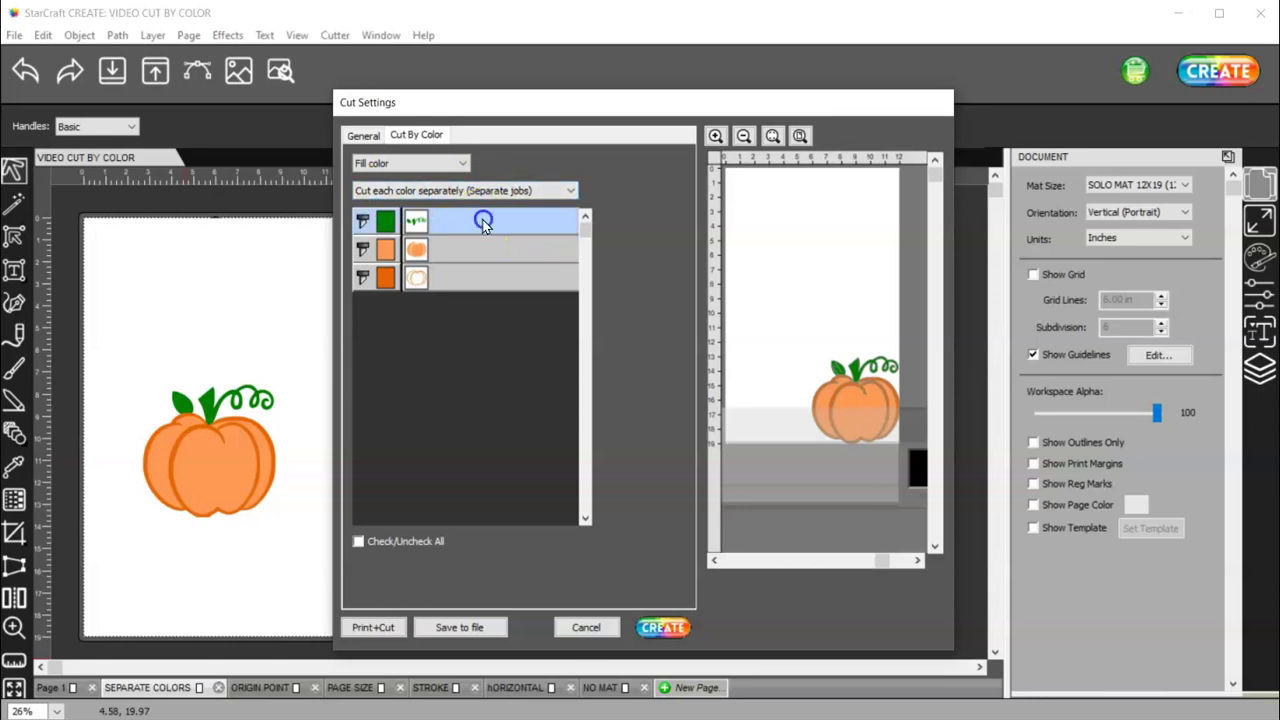
pyautogui.moveTo(483, 224)
pyautogui.mouseDown()
pyautogui.moveTo(486, 271)
pyautogui.moveTo(478, 247)
pyautogui.mouseUp()
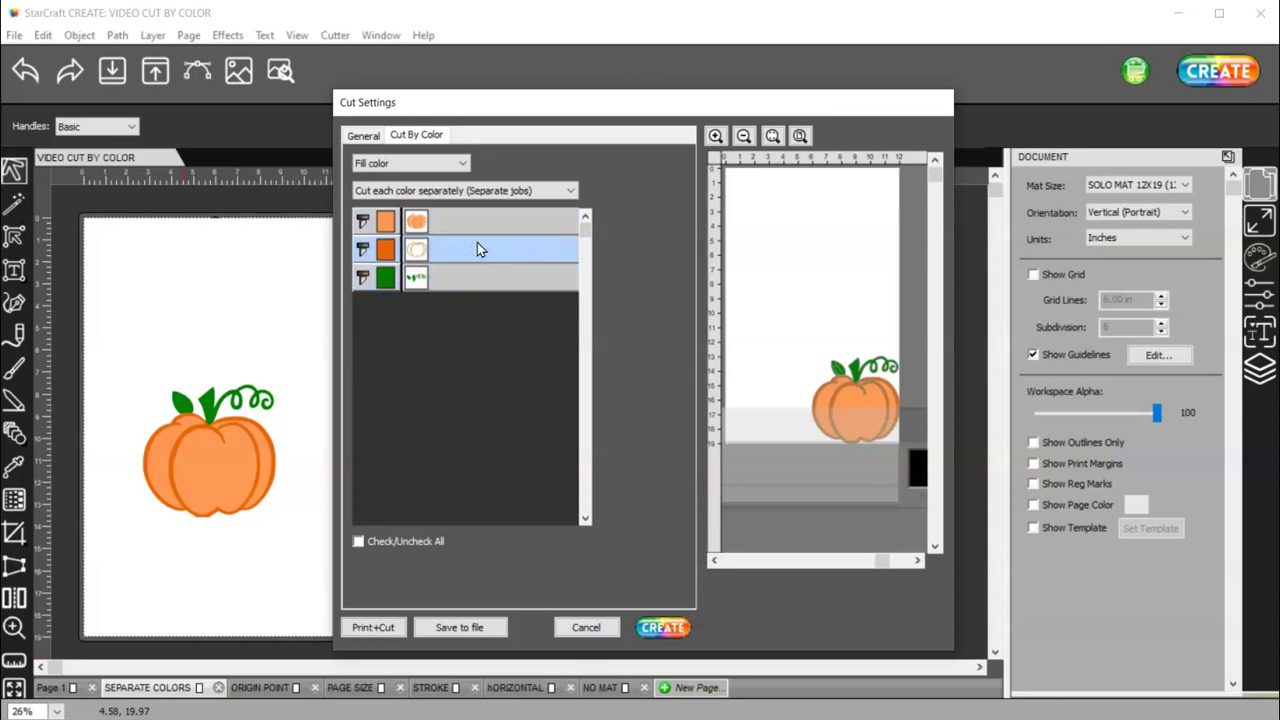
# Exclude the light orange, dark orange and green from the cut one at a time, re-enabling each before the next
pyautogui.click(360, 221)
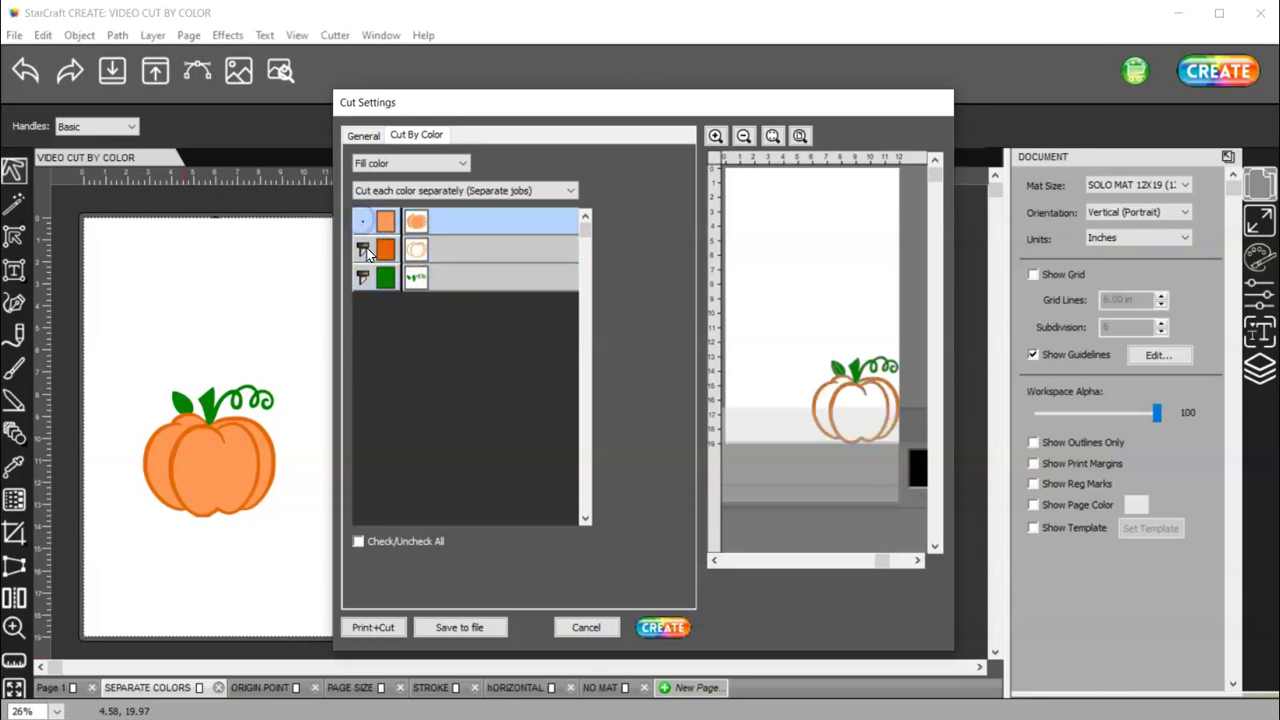
pyautogui.click(364, 228)
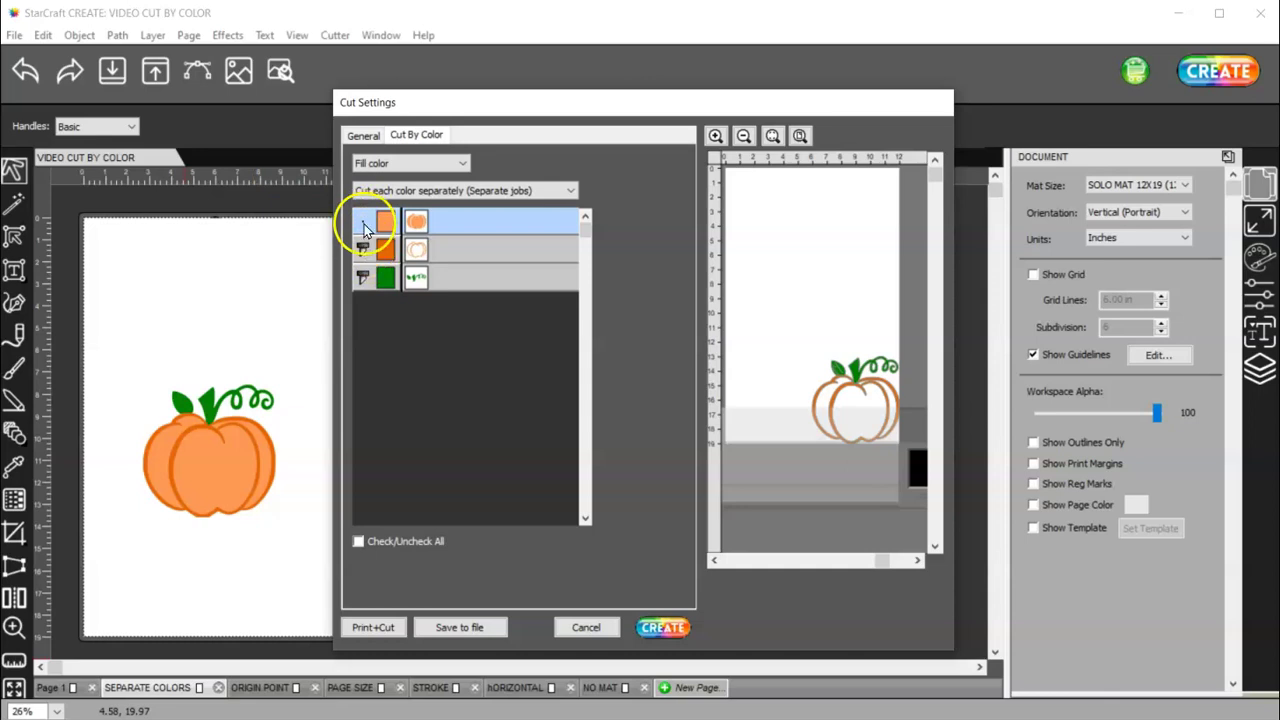
pyautogui.click(363, 221)
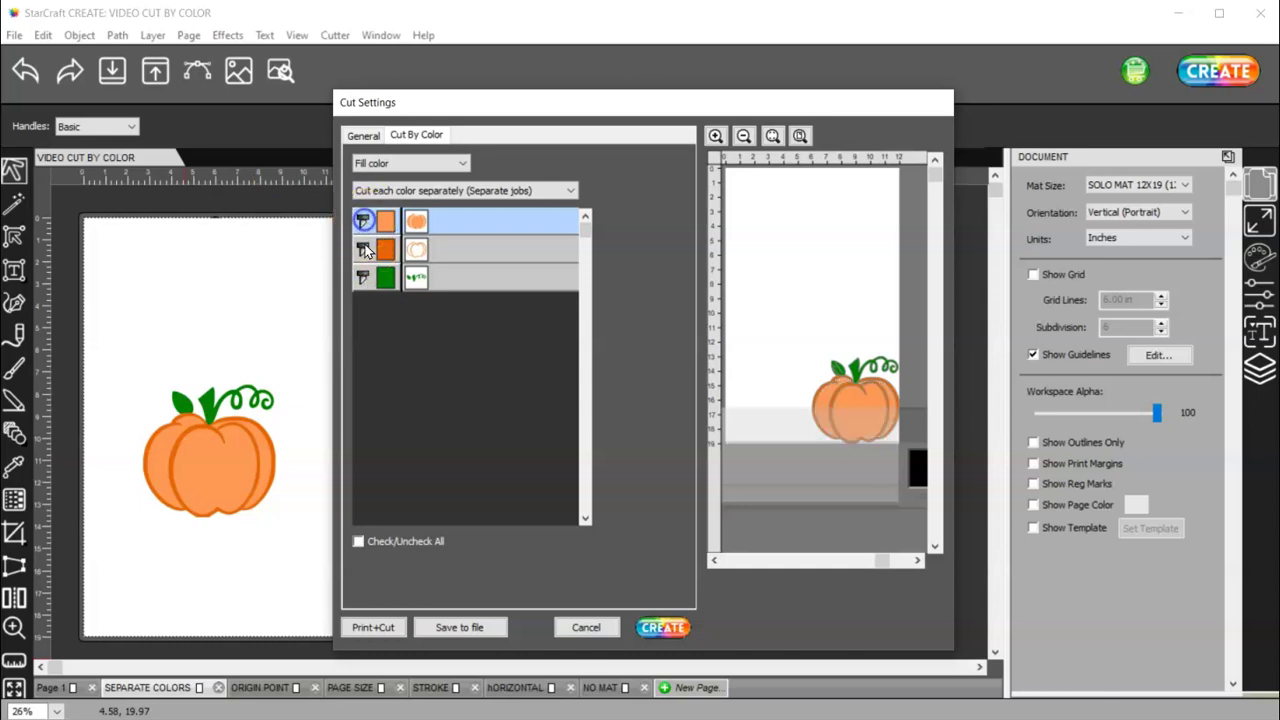
pyautogui.click(363, 256)
pyautogui.click(362, 277)
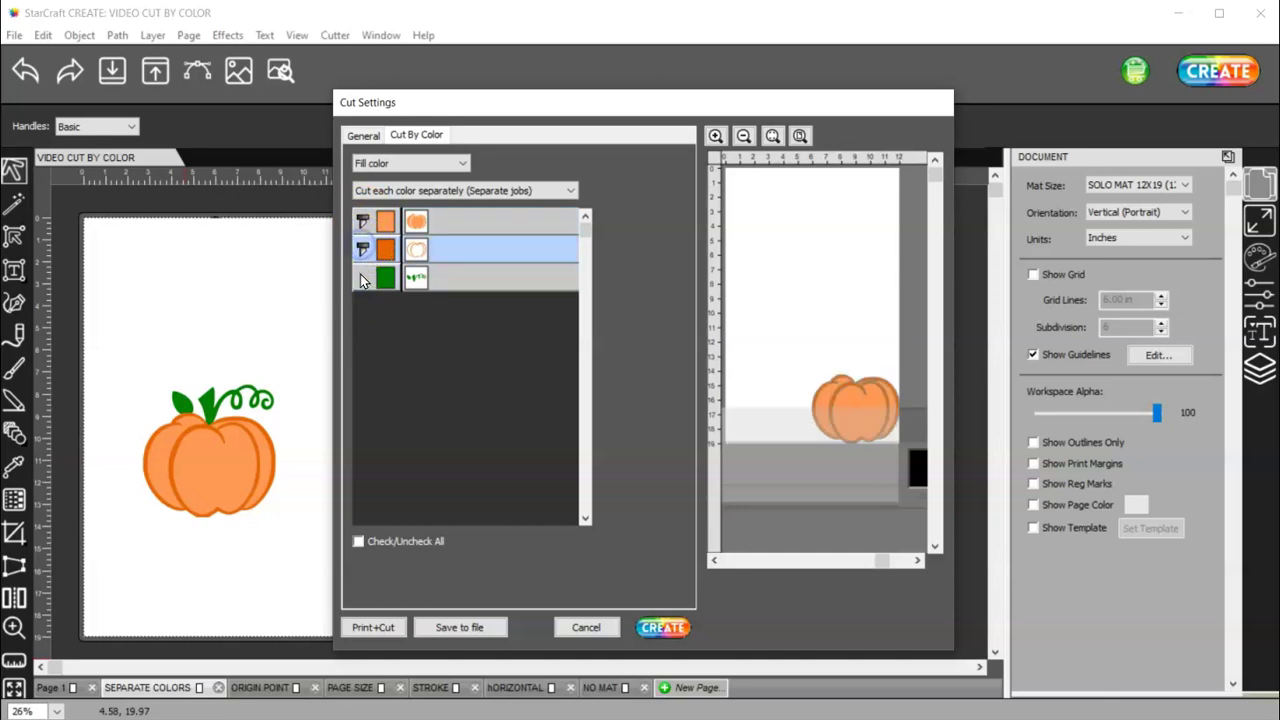
pyautogui.click(362, 278)
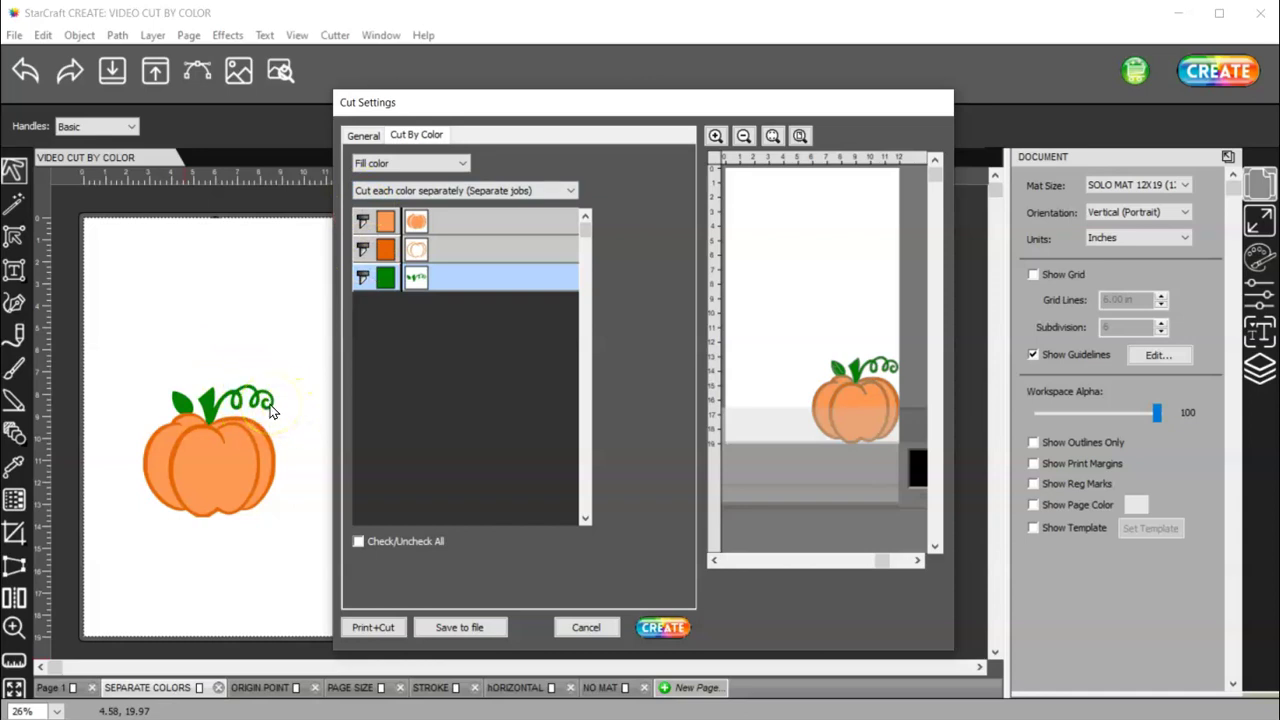
# Preview the green pieces alone and with the dark orange outline by excluding the other colors, then re-enable all colors
pyautogui.click(363, 249)
pyautogui.click(362, 221)
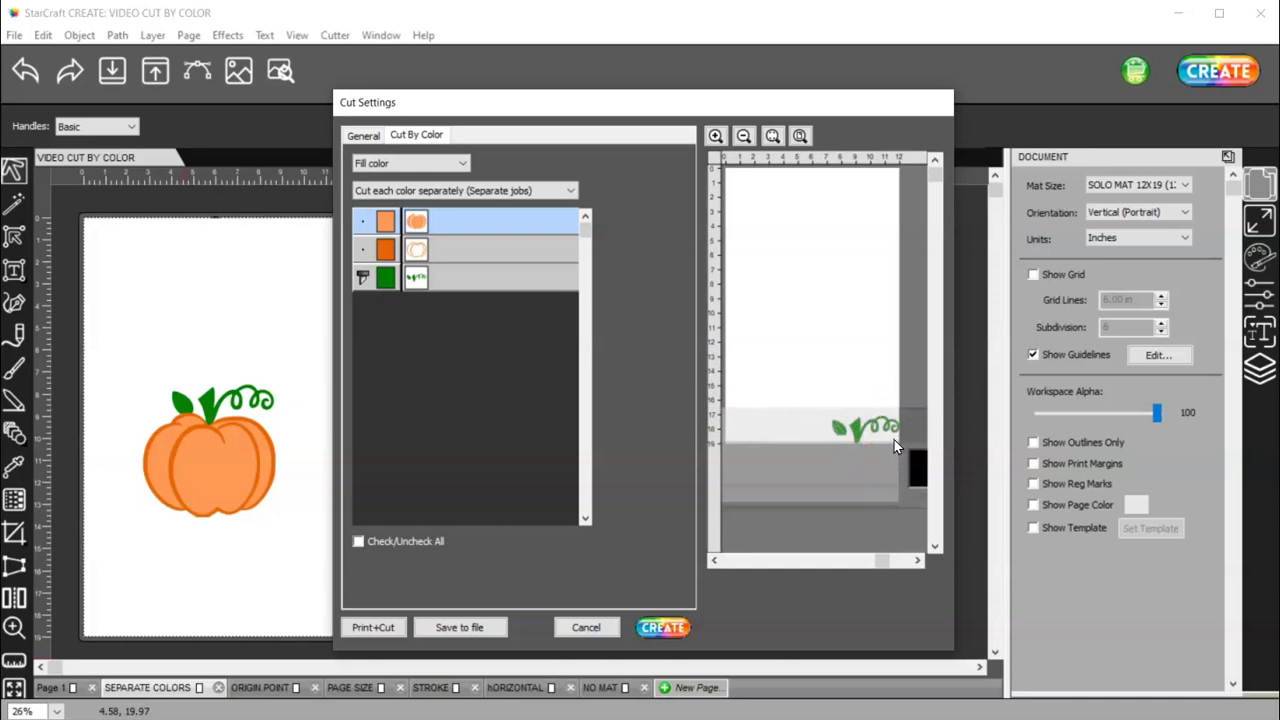
pyautogui.click(362, 250)
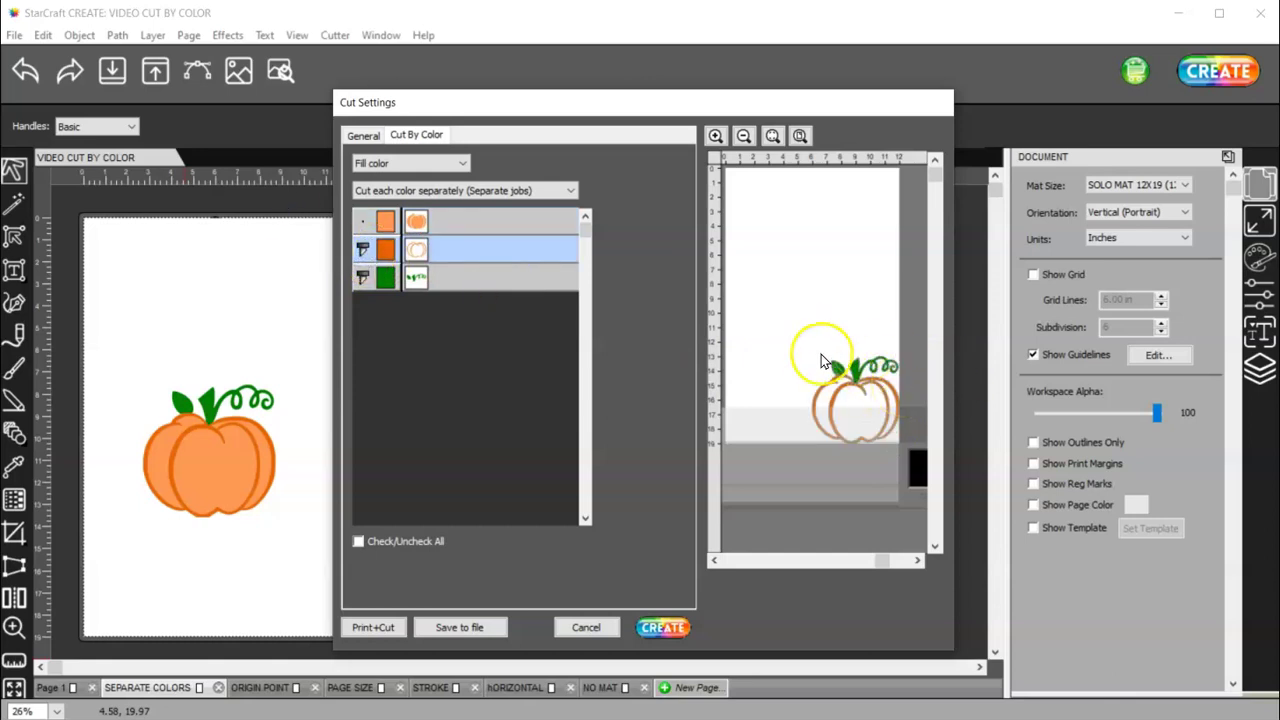
pyautogui.click(362, 250)
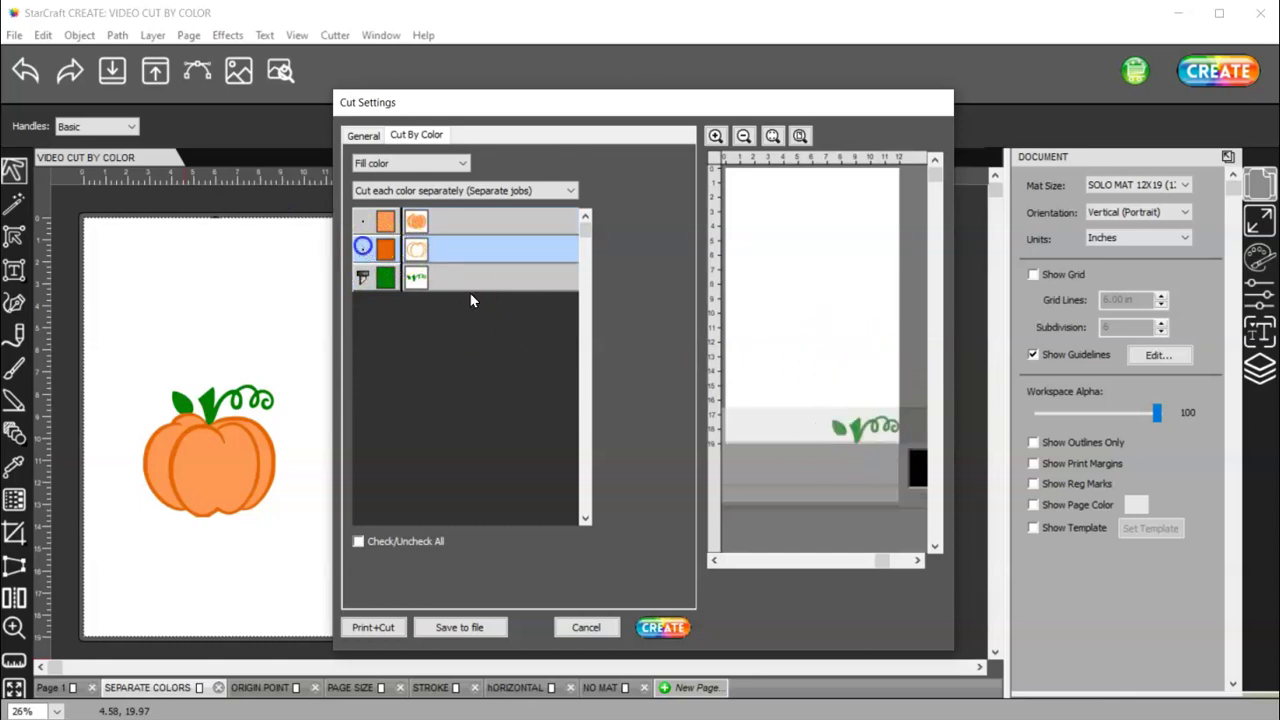
pyautogui.click(363, 249)
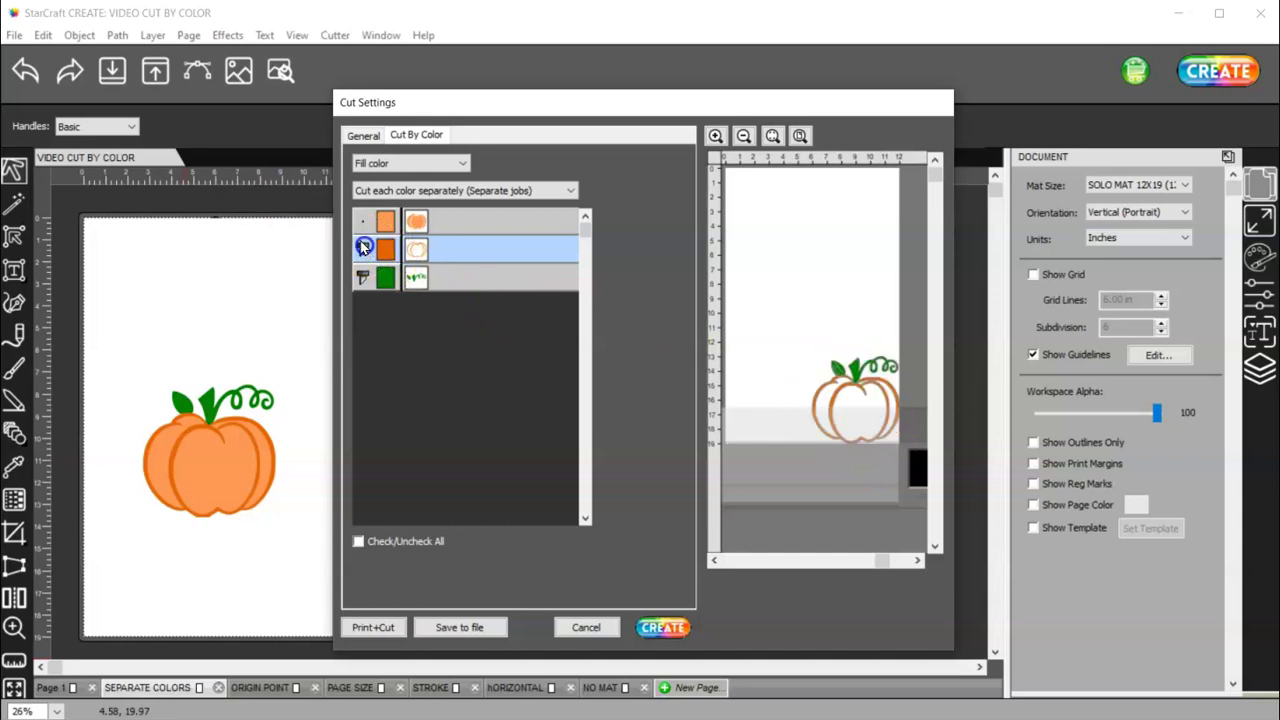
pyautogui.click(361, 222)
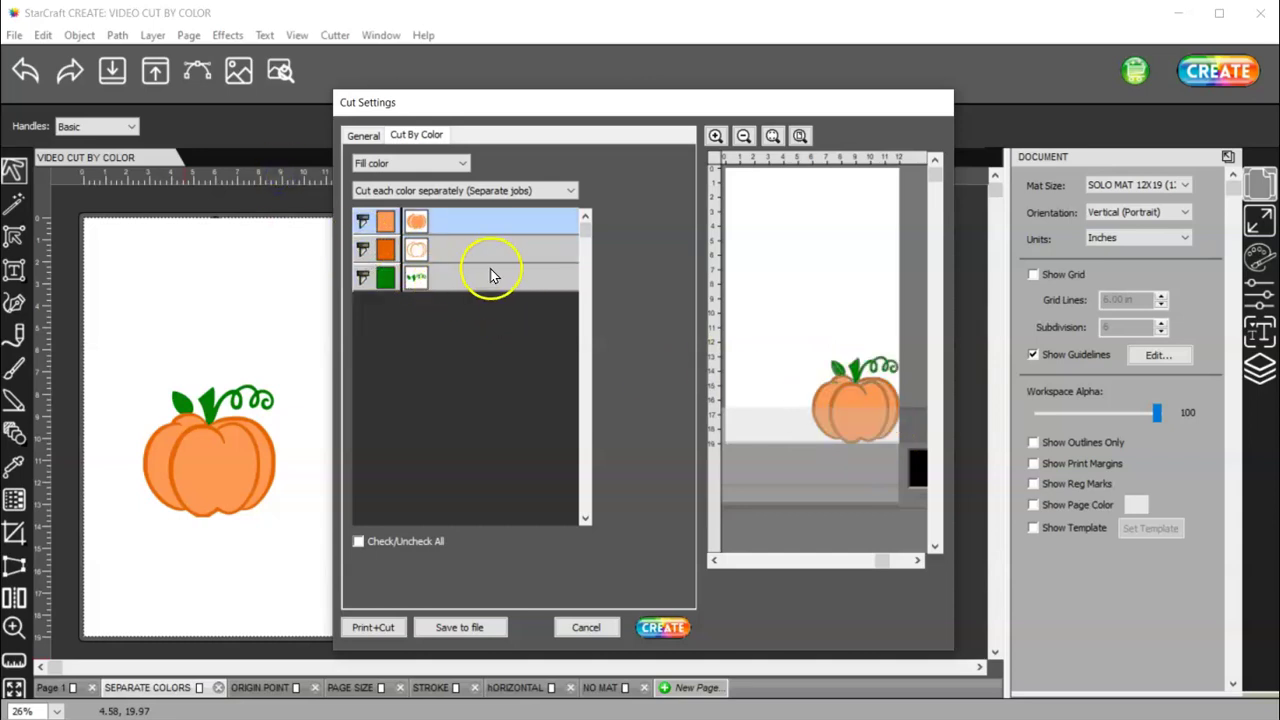
# Switch the color cutting to Cut all colors (Single job), return it to separate jobs, and close the cut settings without cutting
pyautogui.click(490, 192)
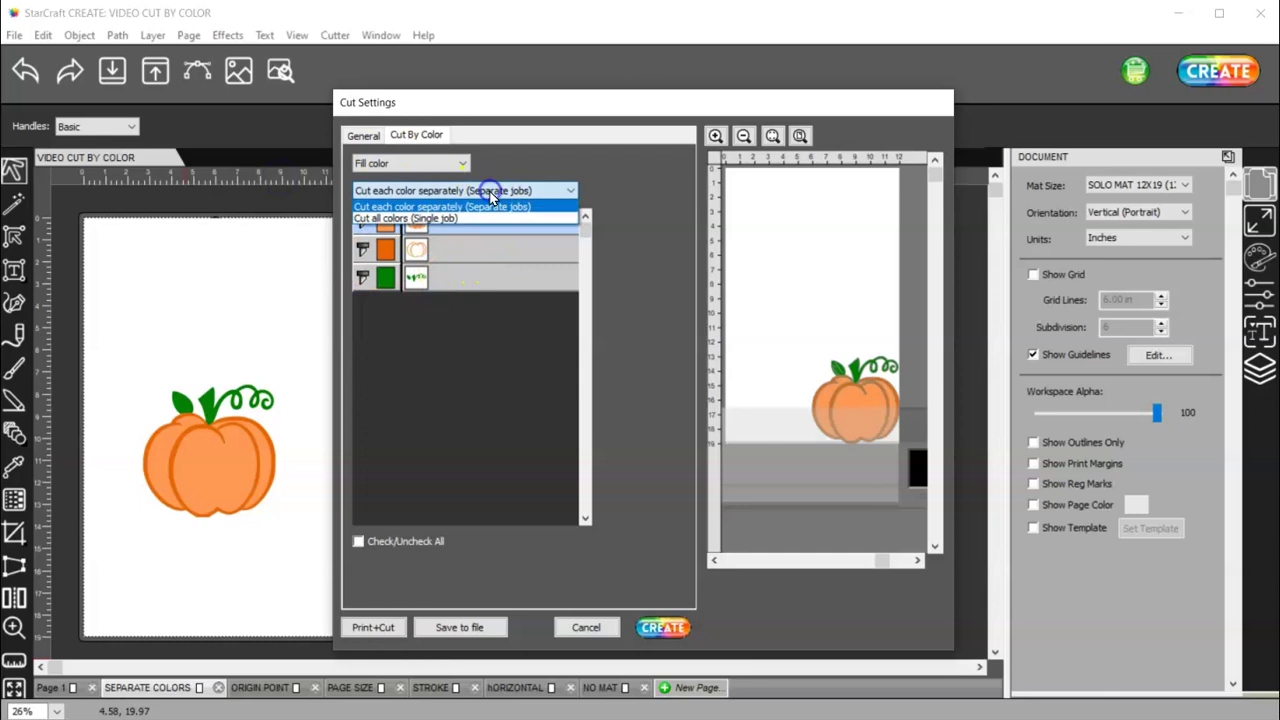
pyautogui.click(434, 217)
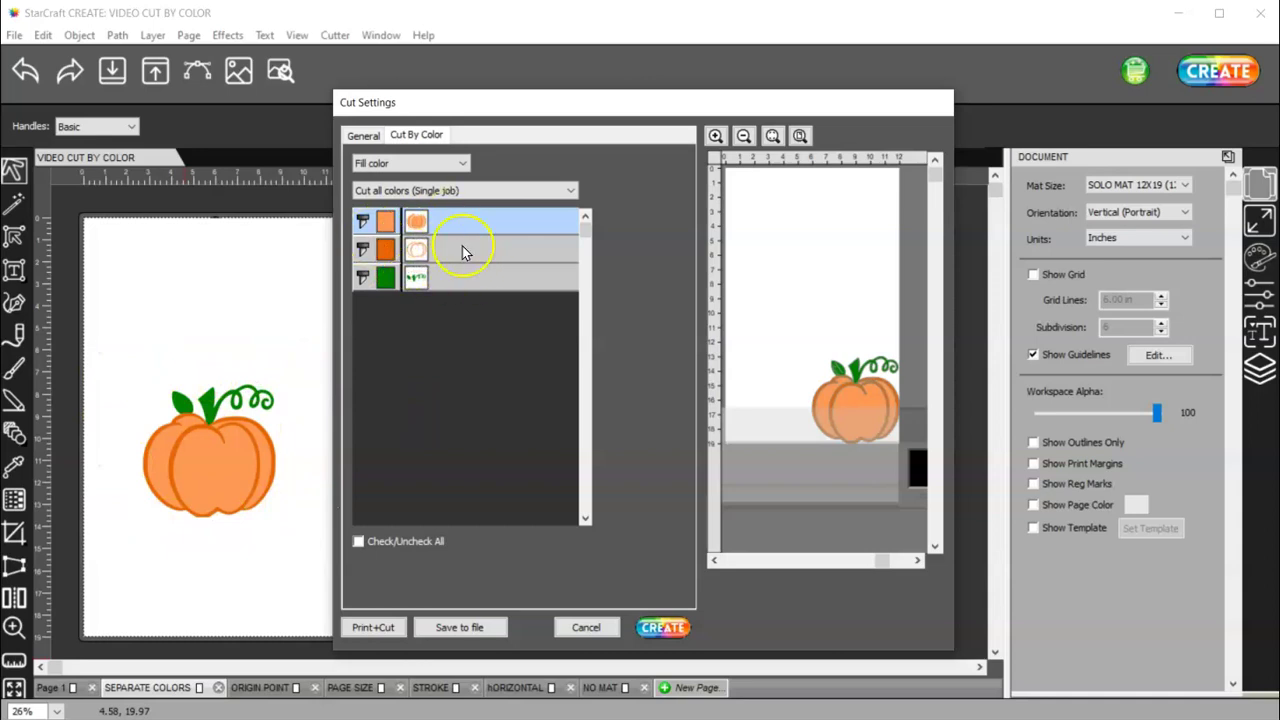
pyautogui.click(491, 190)
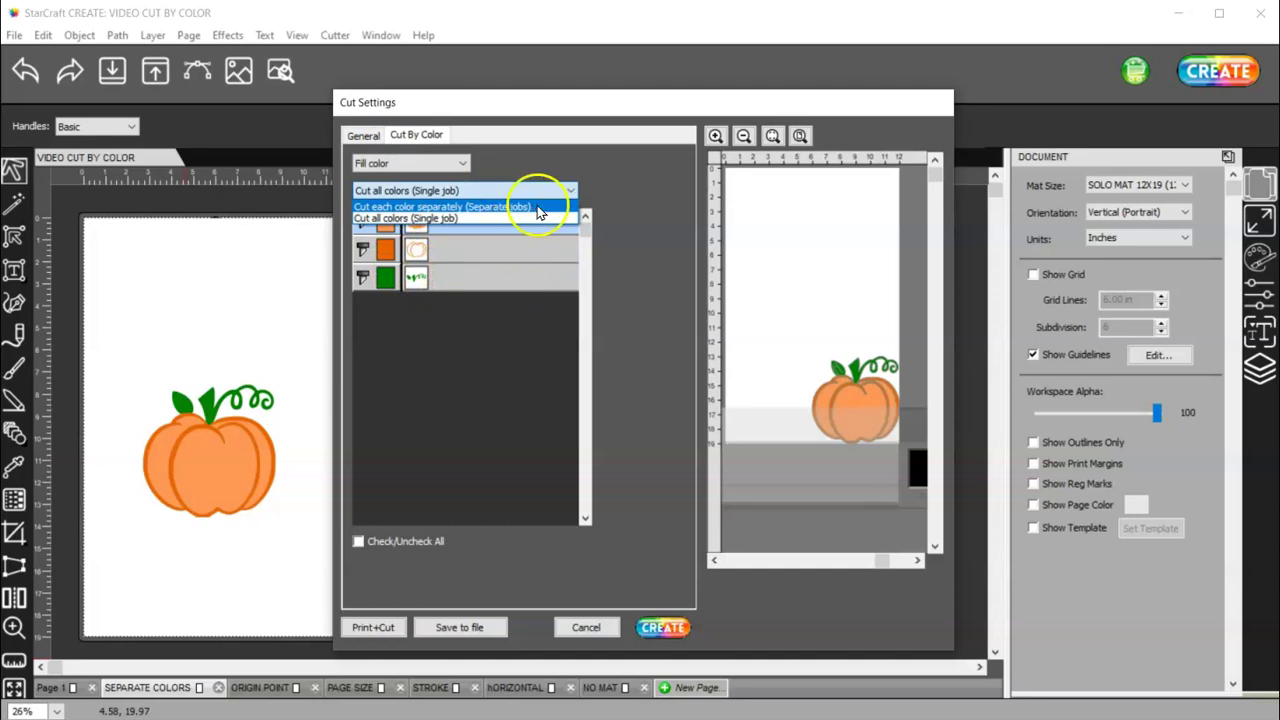
pyautogui.click(543, 207)
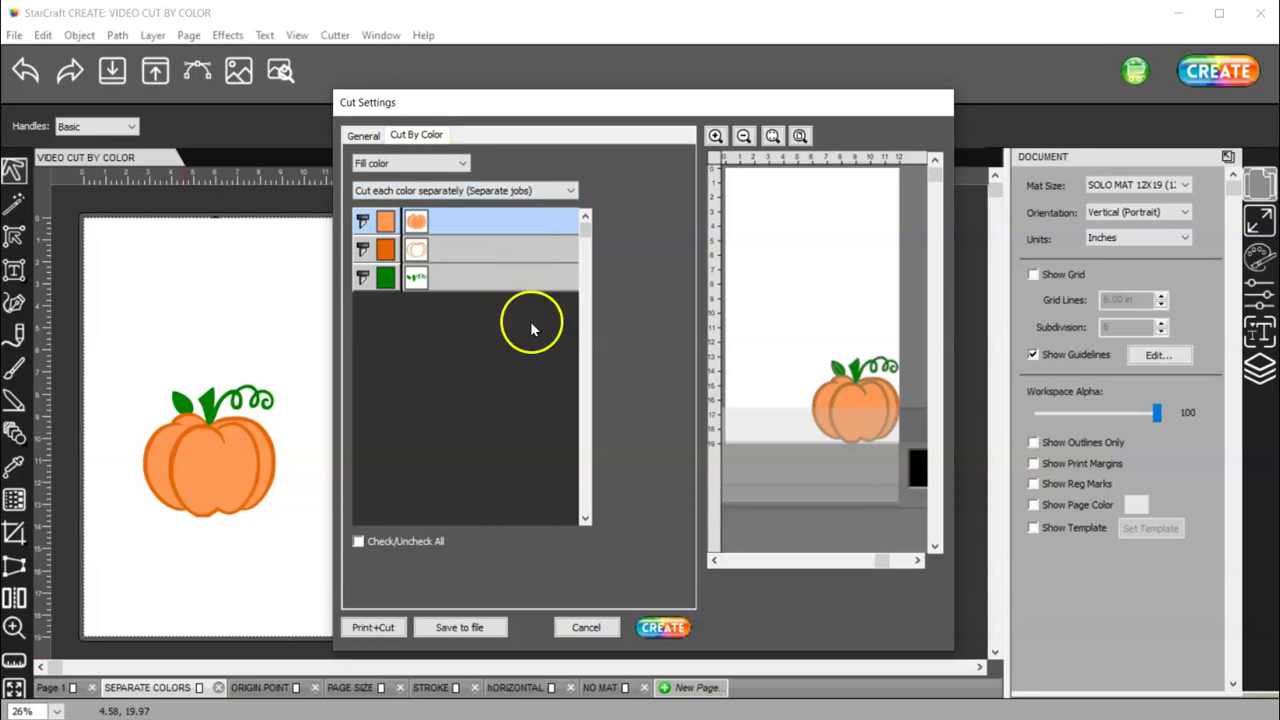
pyautogui.click(594, 627)
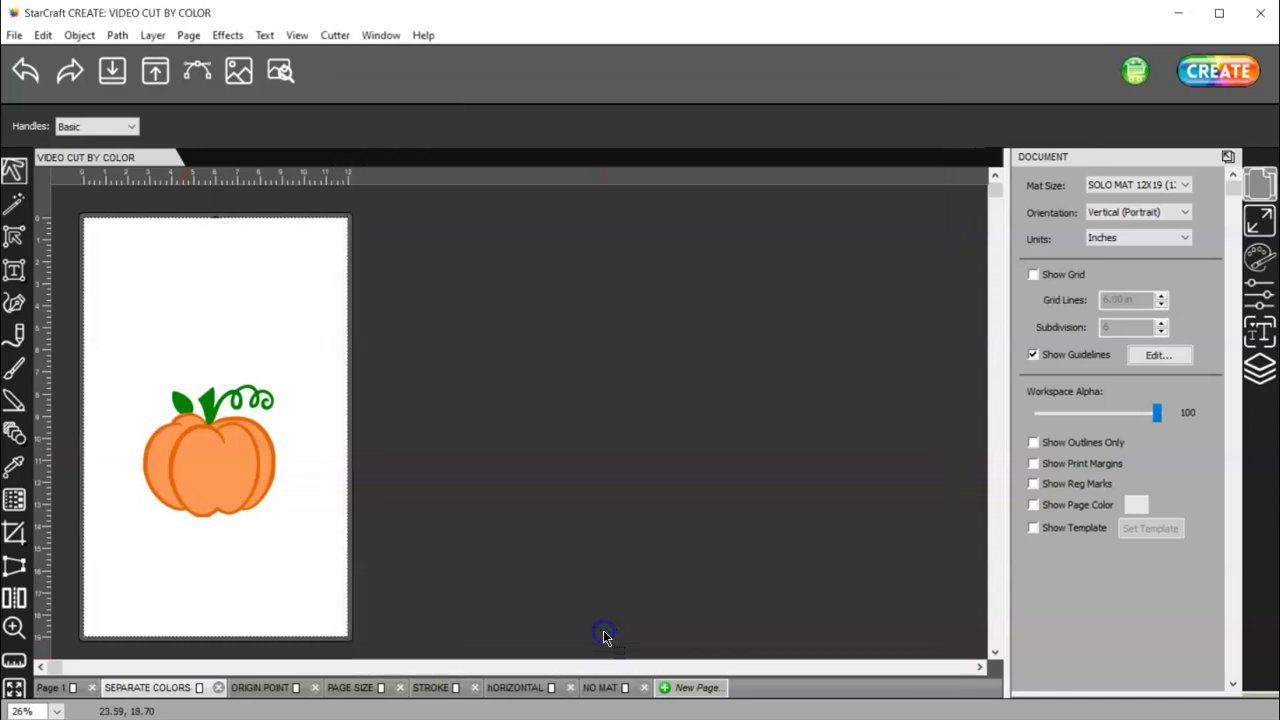
# Open the PAGE SIZE page and move its whole round design to about X 3.48 in, Y 3.37 in
pyautogui.click(362, 687)
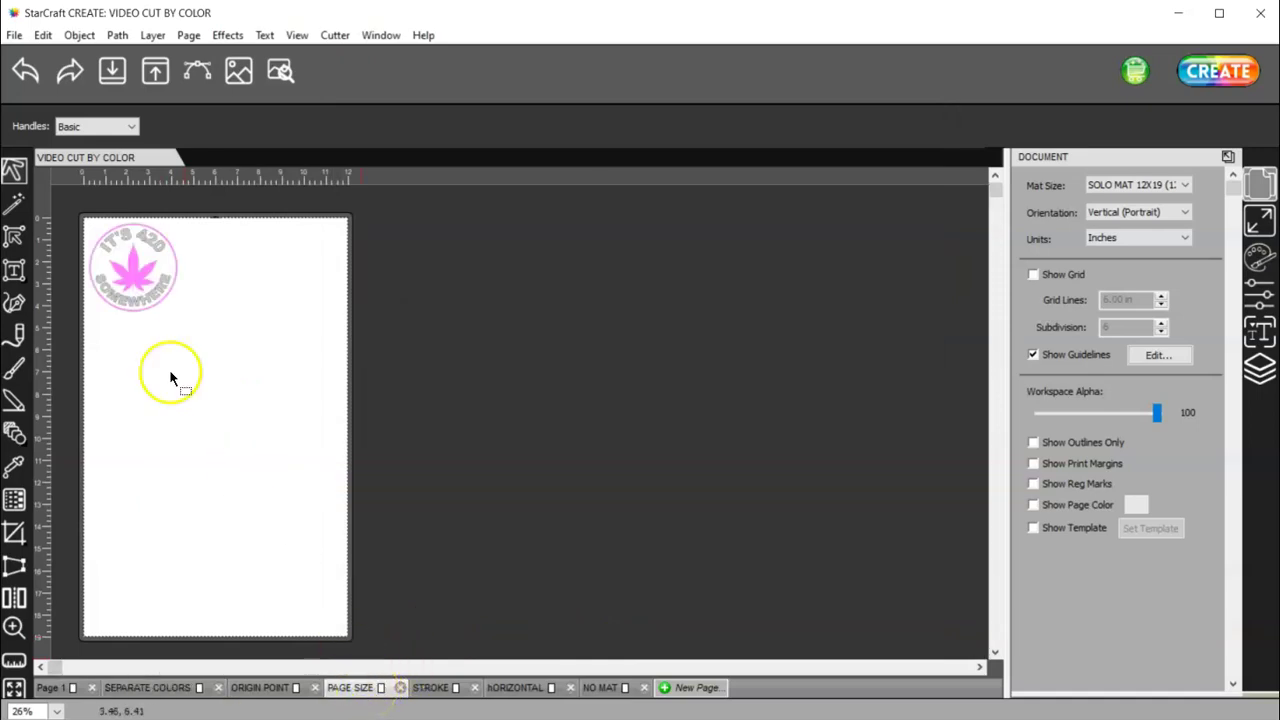
pyautogui.moveTo(237, 349); pyautogui.dragTo(78, 198)
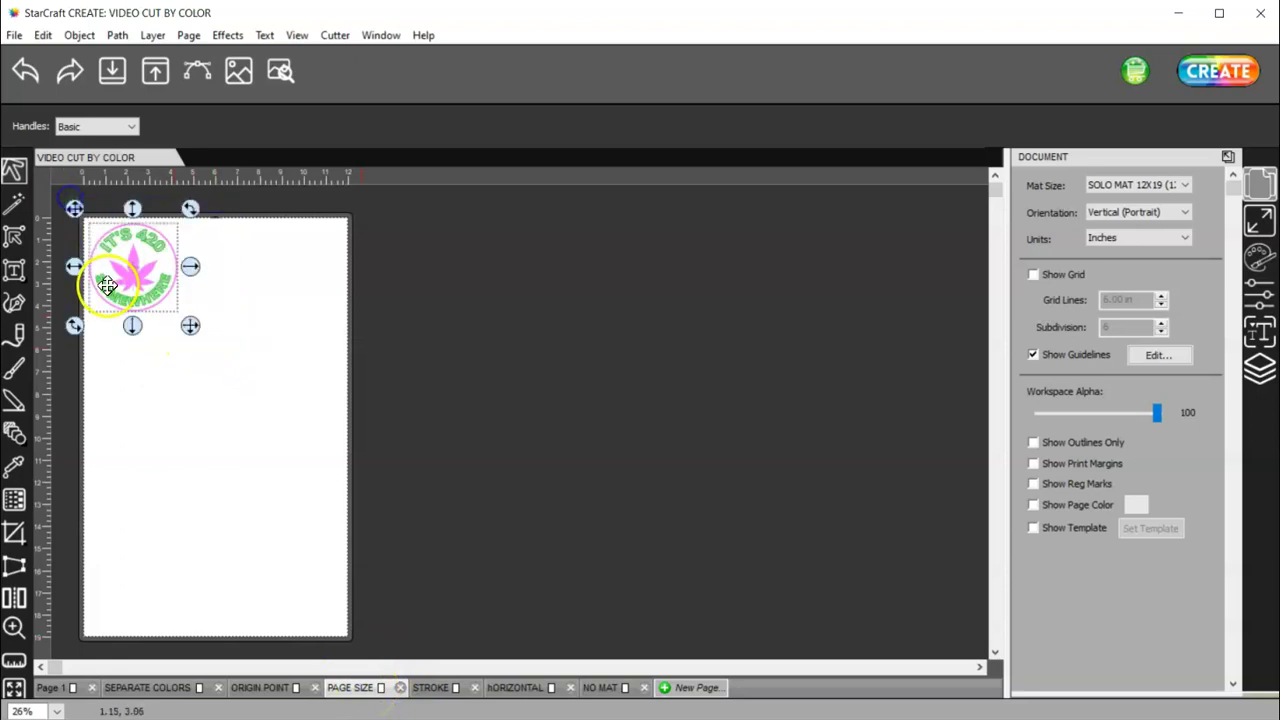
pyautogui.moveTo(170, 280); pyautogui.dragTo(241, 349)
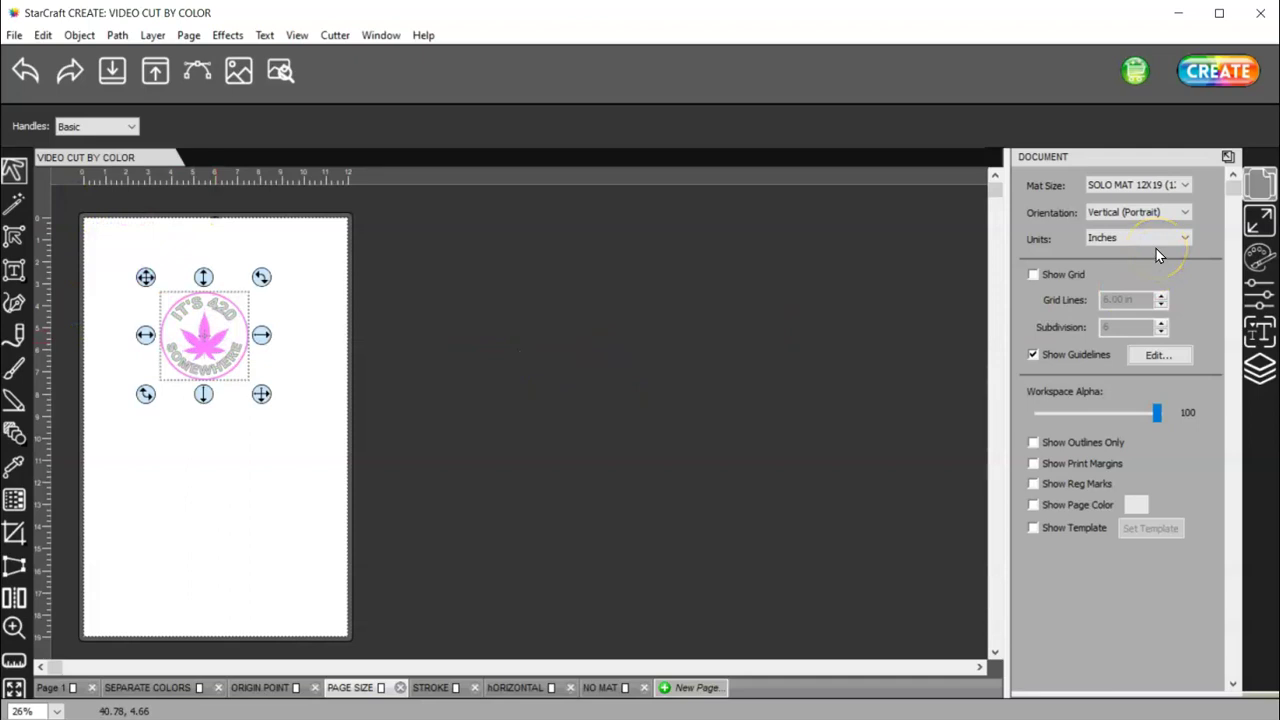
# Give the page a custom mat size of 4.5 x 4.5 inches and move the round design to its center
pyautogui.click(1258, 219)
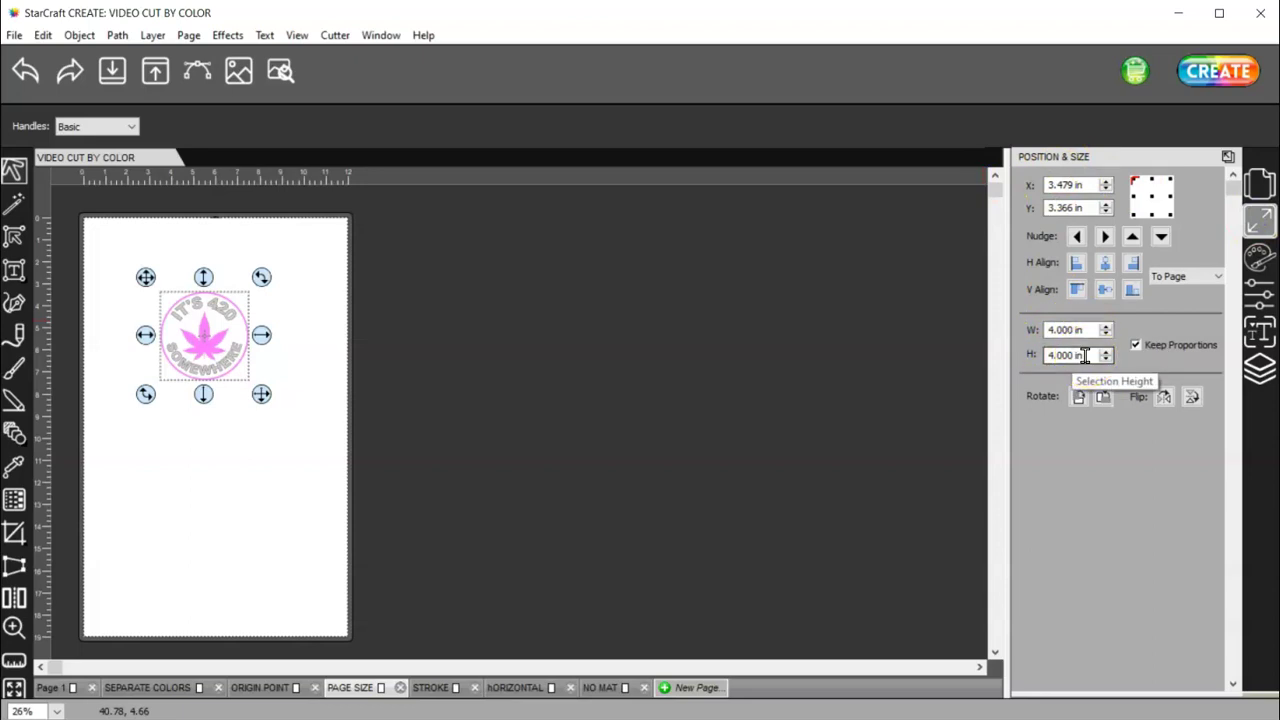
pyautogui.click(1252, 185)
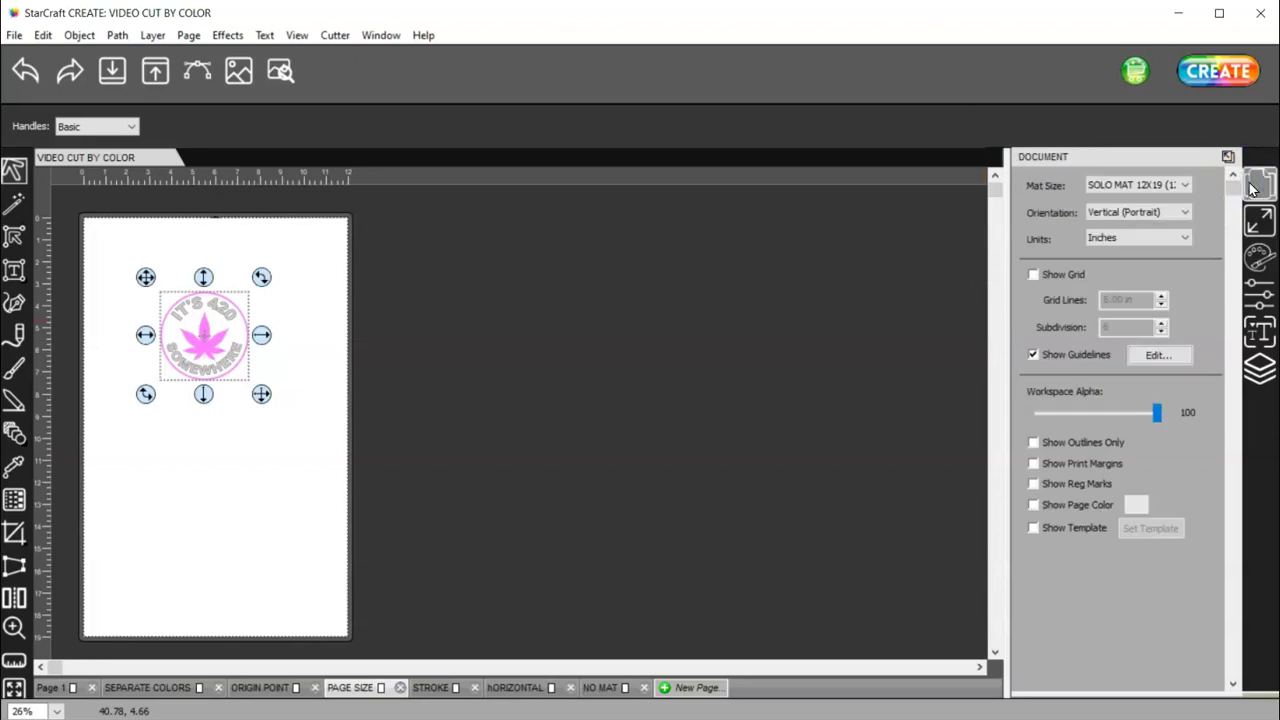
pyautogui.click(1120, 187)
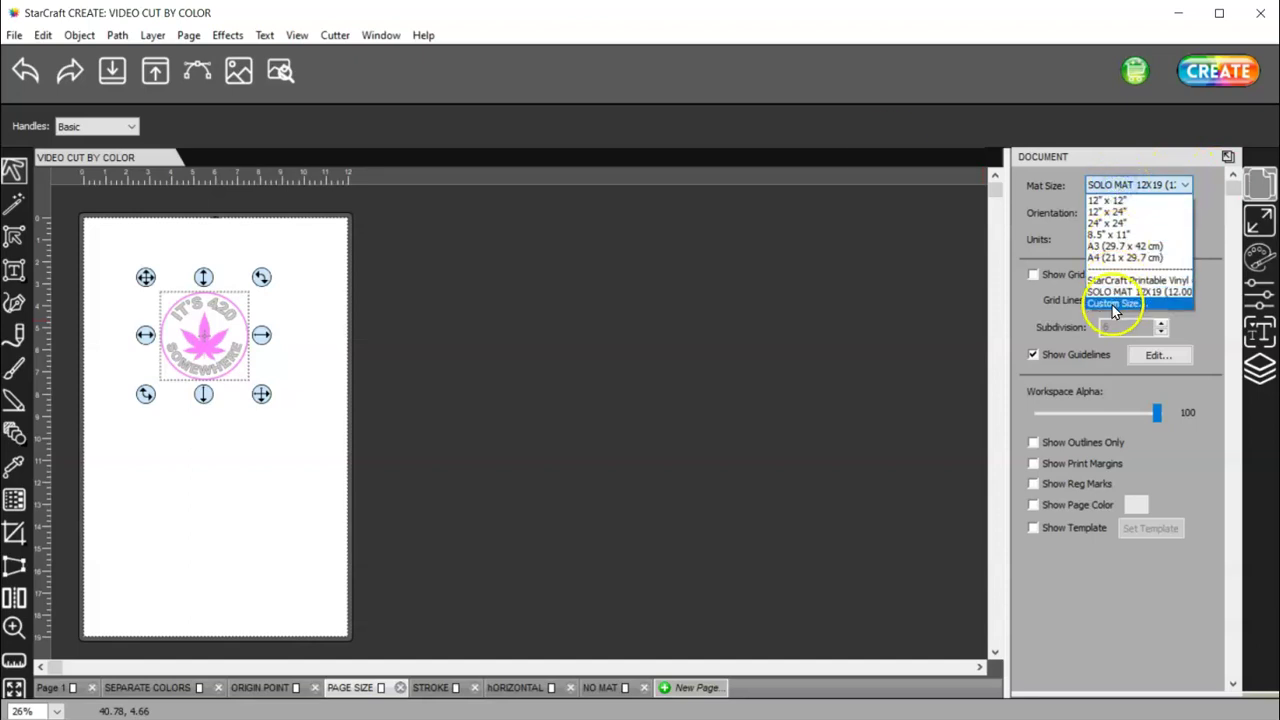
pyautogui.click(1112, 302)
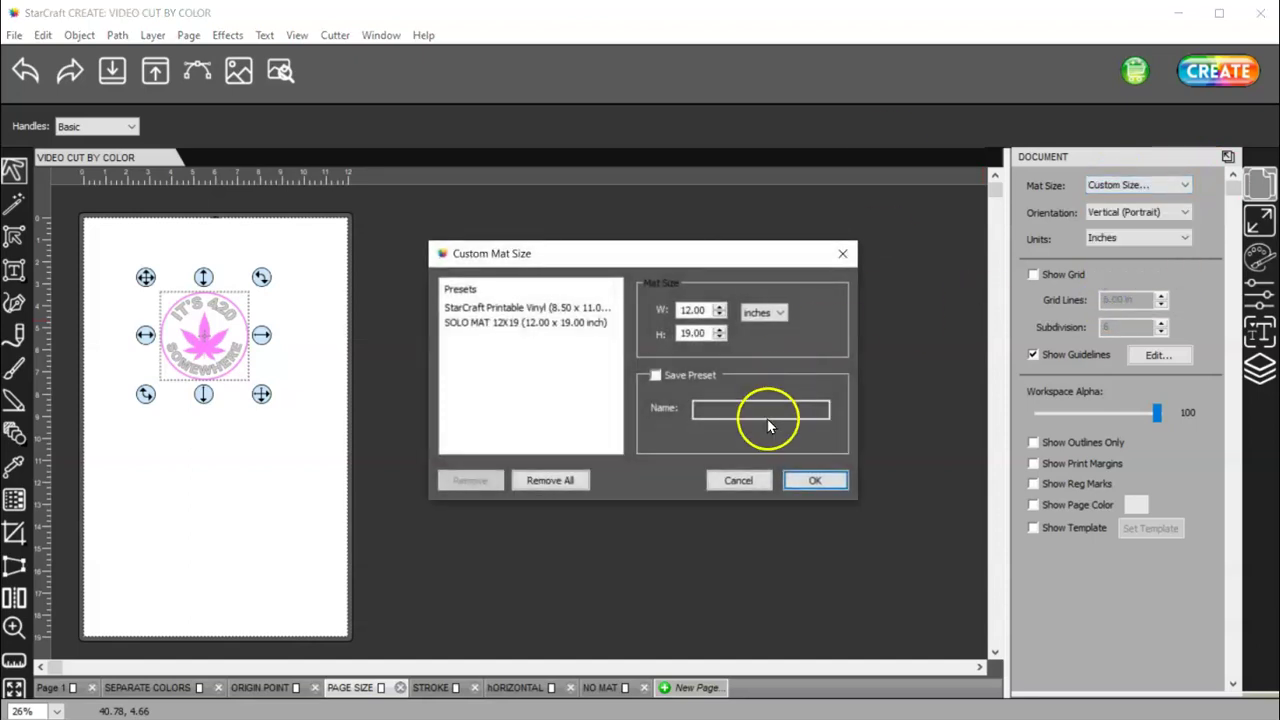
pyautogui.moveTo(702, 309); pyautogui.dragTo(652, 311)
pyautogui.write('4.5')
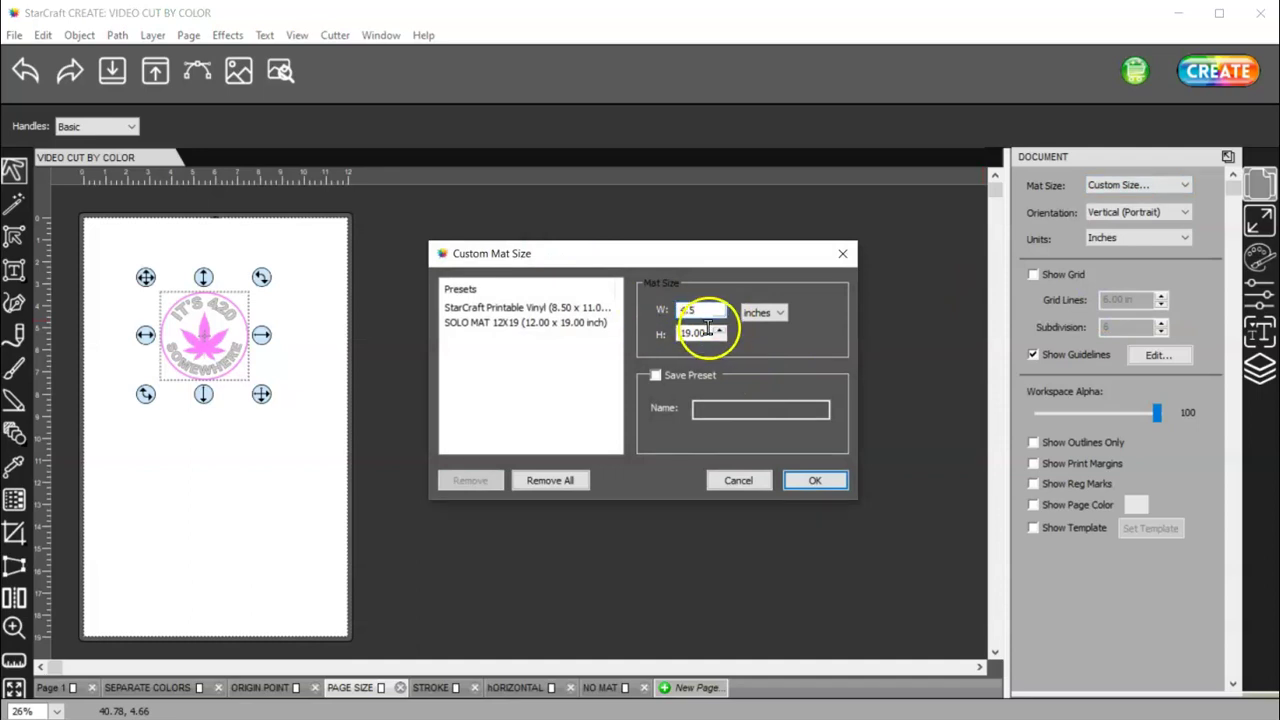
pyautogui.moveTo(720, 333); pyautogui.dragTo(655, 326)
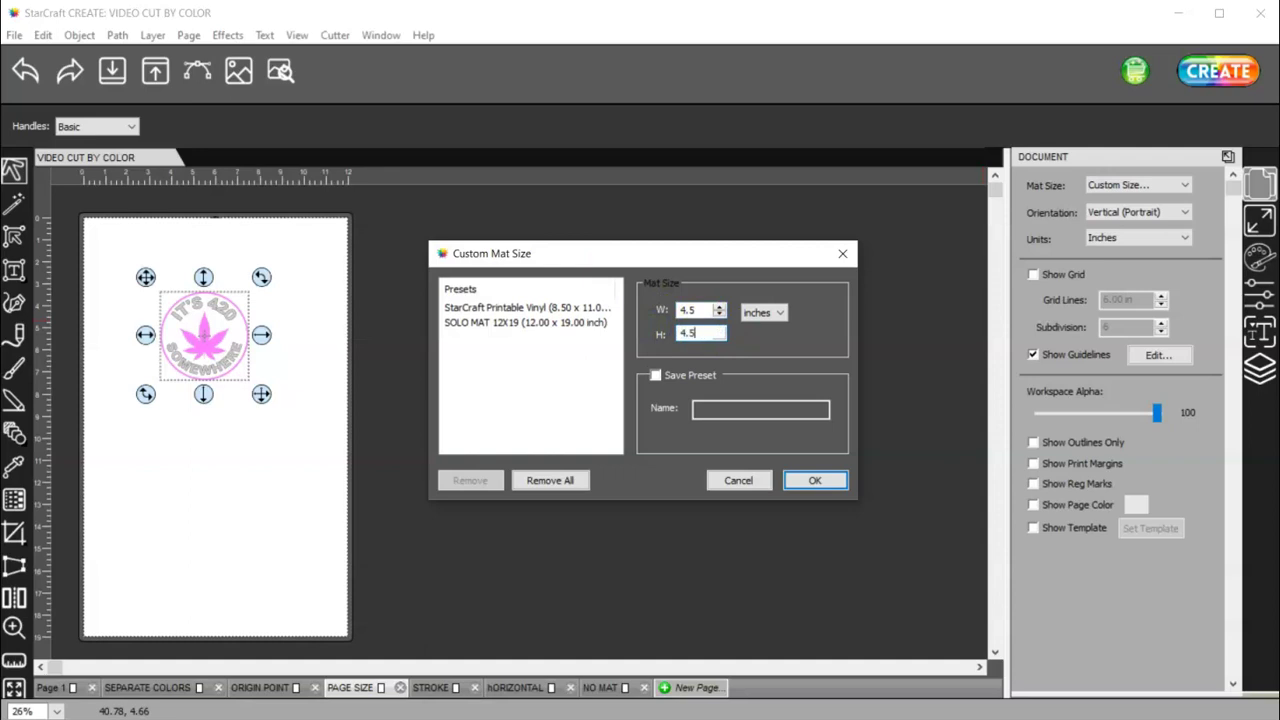
pyautogui.click(822, 479)
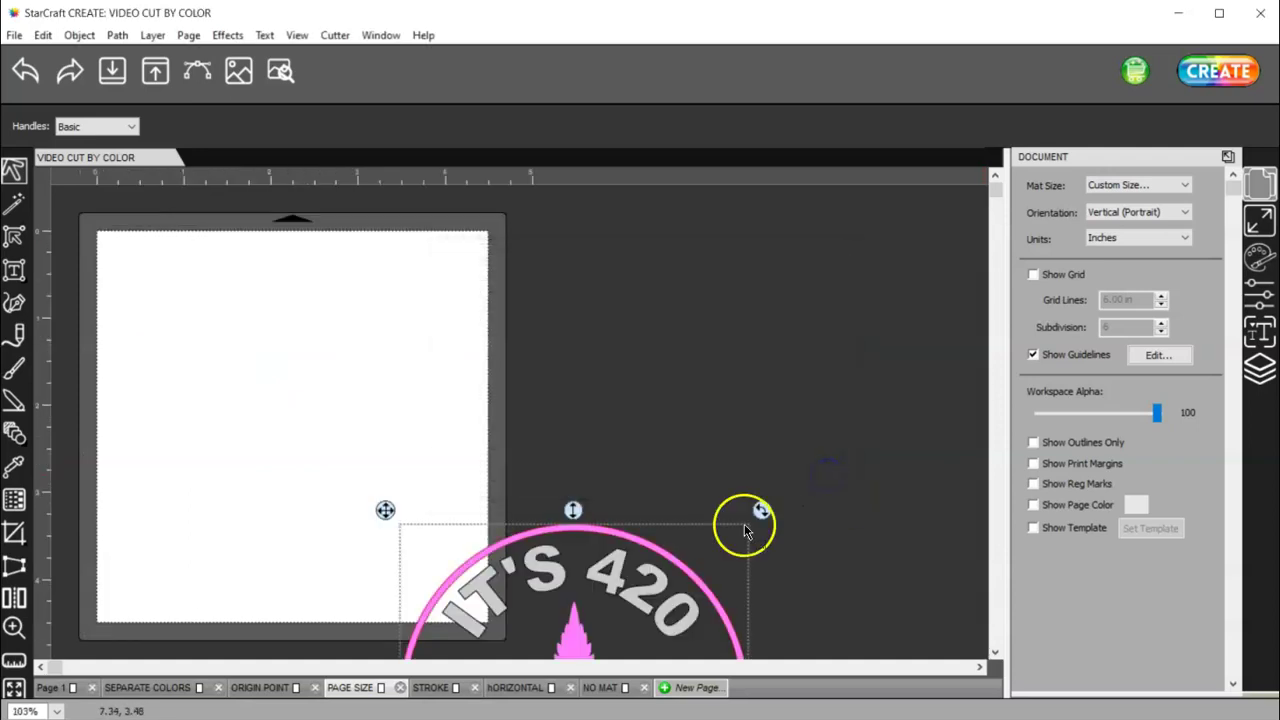
pyautogui.moveTo(645, 599); pyautogui.dragTo(367, 321)
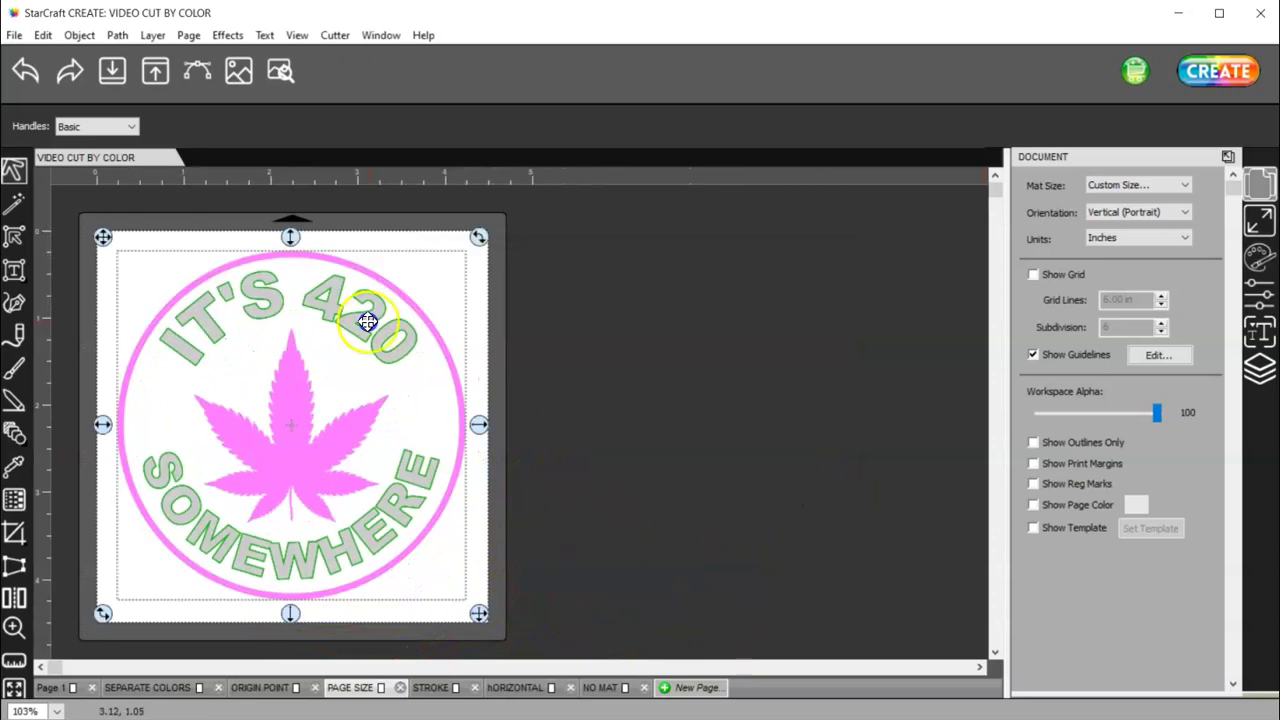
pyautogui.click(484, 628)
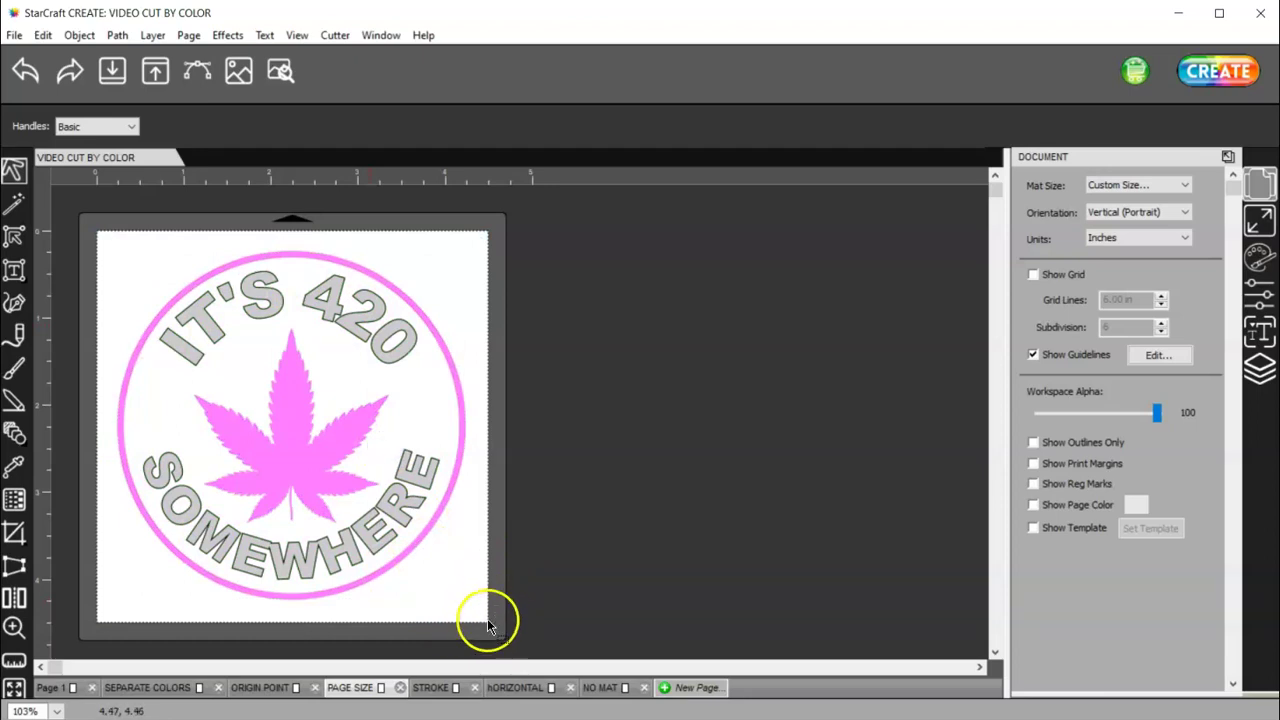
# Open the cut settings alongside the page and preview the cut in WYSIWYG mode, then return the cut mode to Origin Point
pyautogui.click(1233, 80)
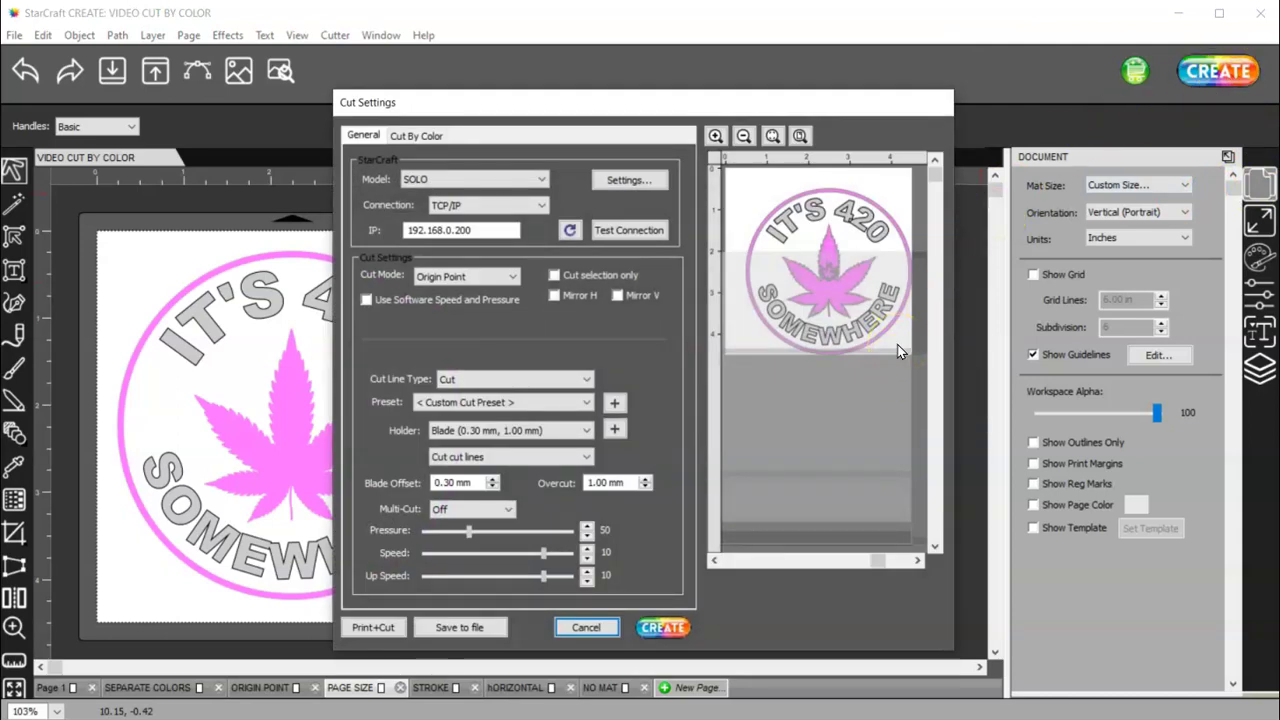
pyautogui.moveTo(618, 104); pyautogui.dragTo(1017, 100)
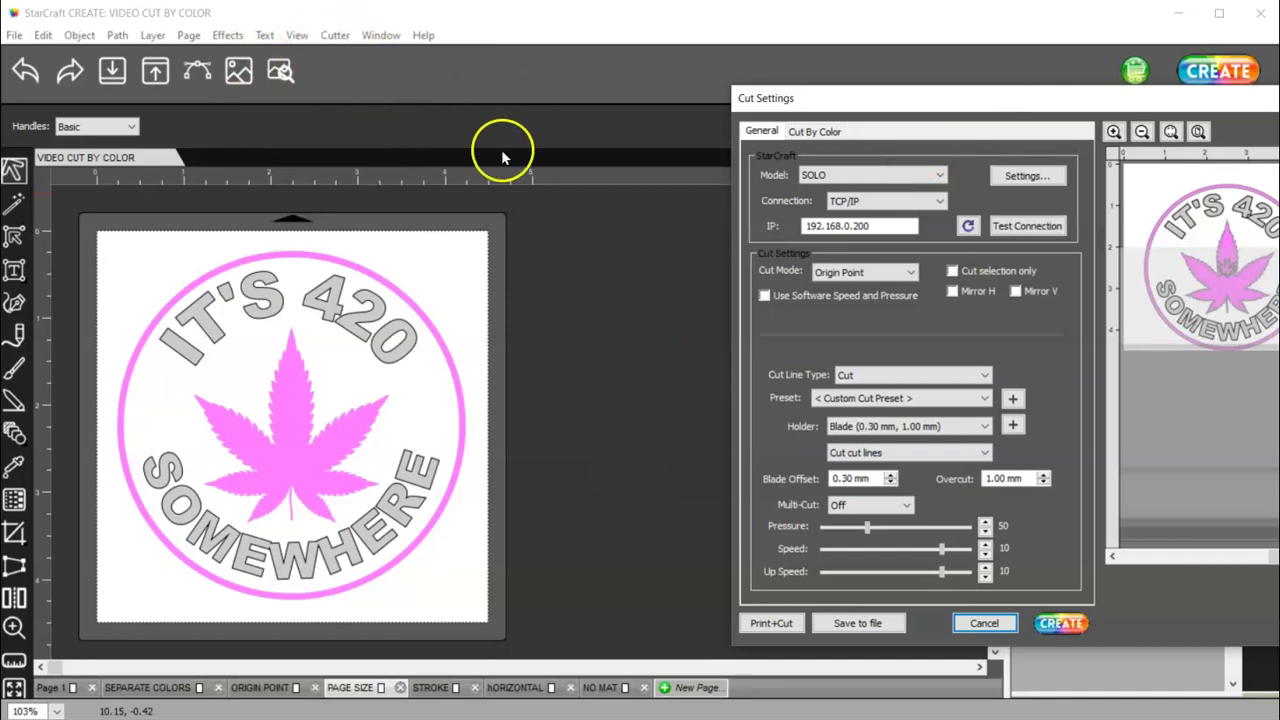
pyautogui.moveTo(1014, 100); pyautogui.dragTo(793, 62)
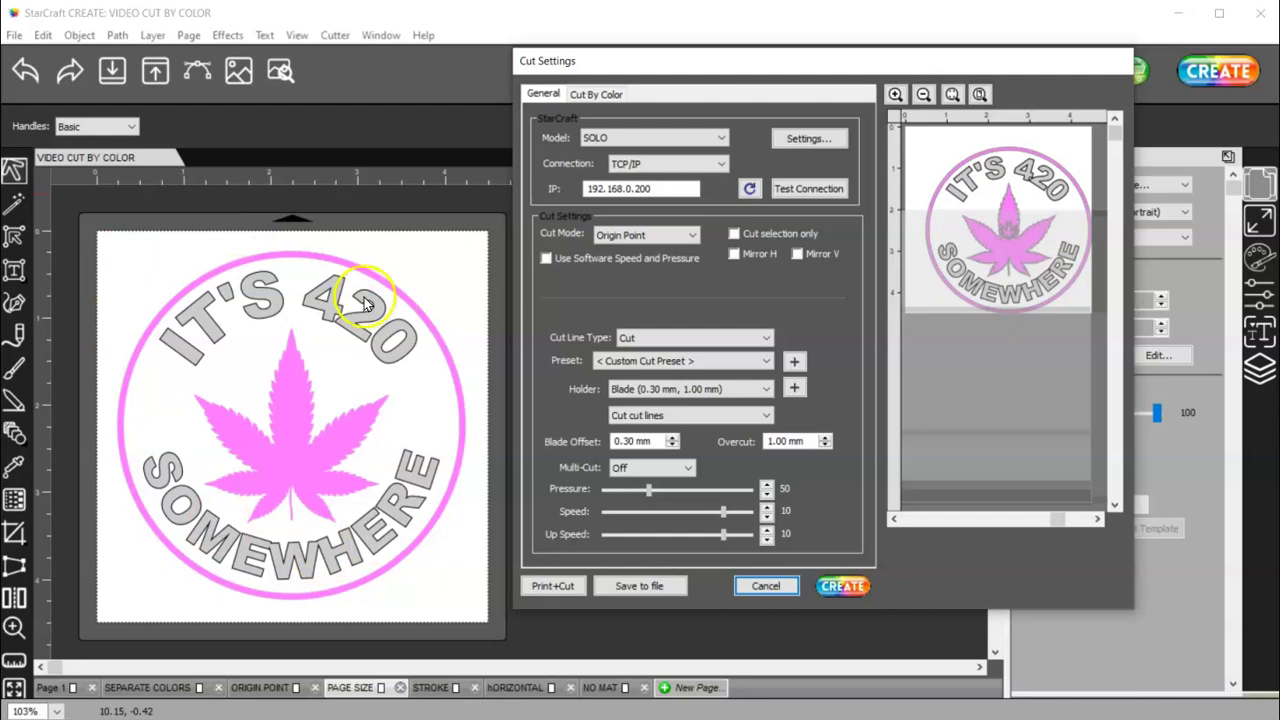
pyautogui.click(668, 232)
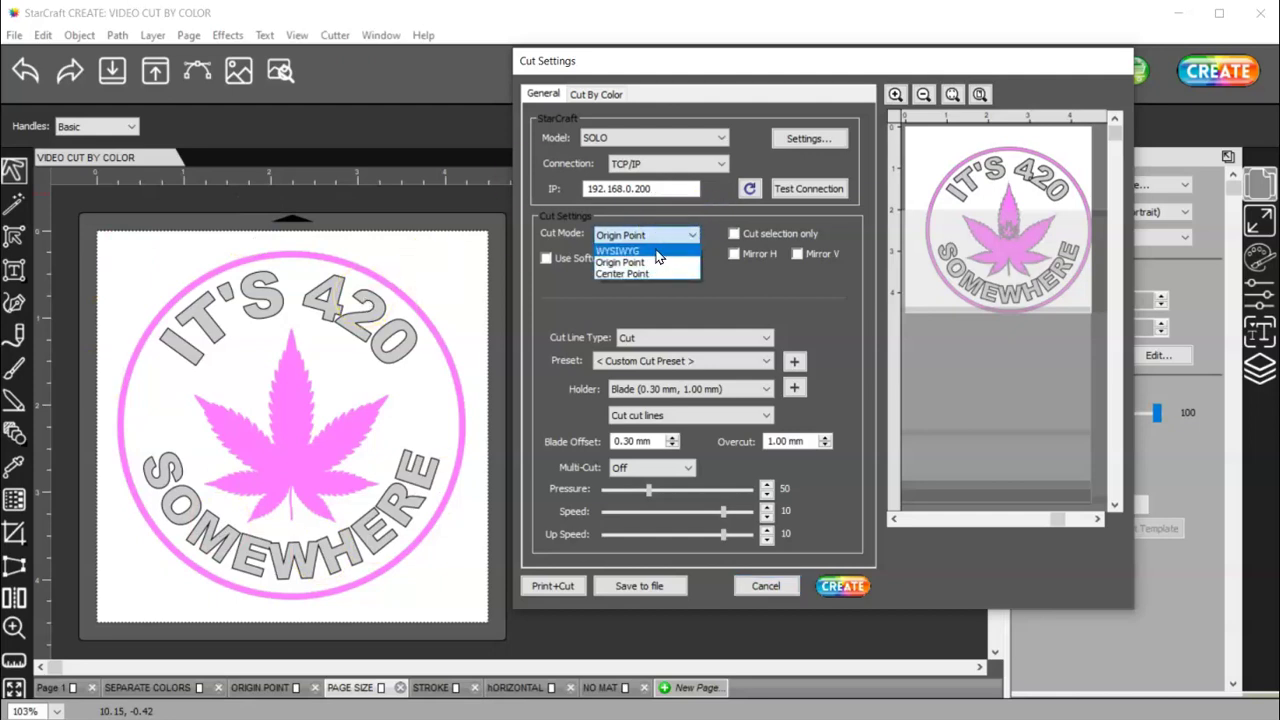
pyautogui.click(655, 250)
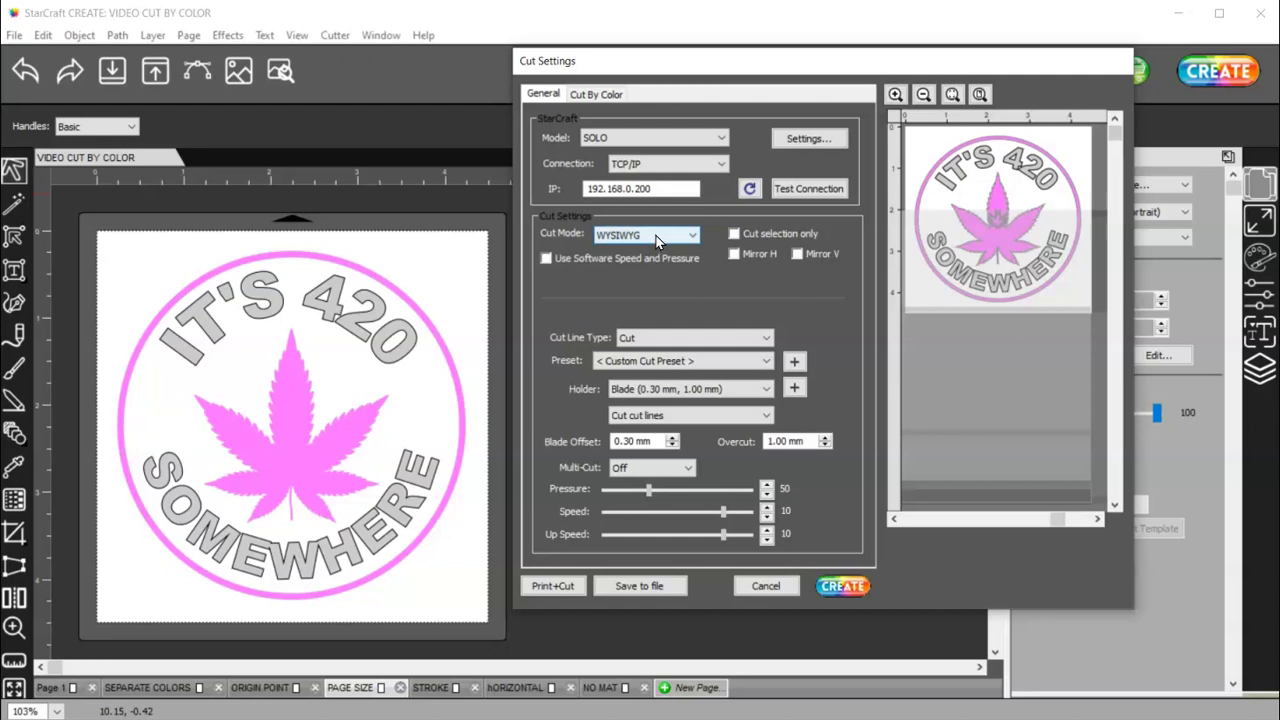
pyautogui.click(657, 236)
pyautogui.click(660, 259)
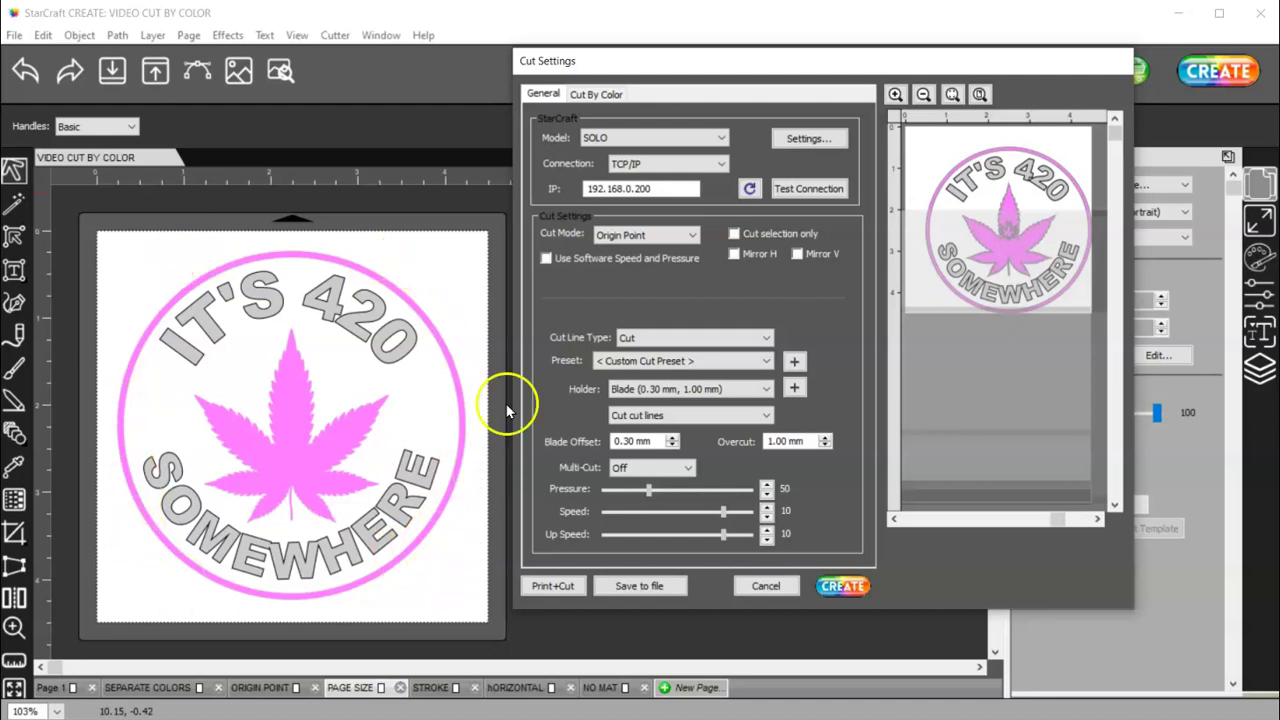
# Compare the WYSIWYG and Origin Point previews again and leave the cut mode on WYSIWYG
pyautogui.click(657, 234)
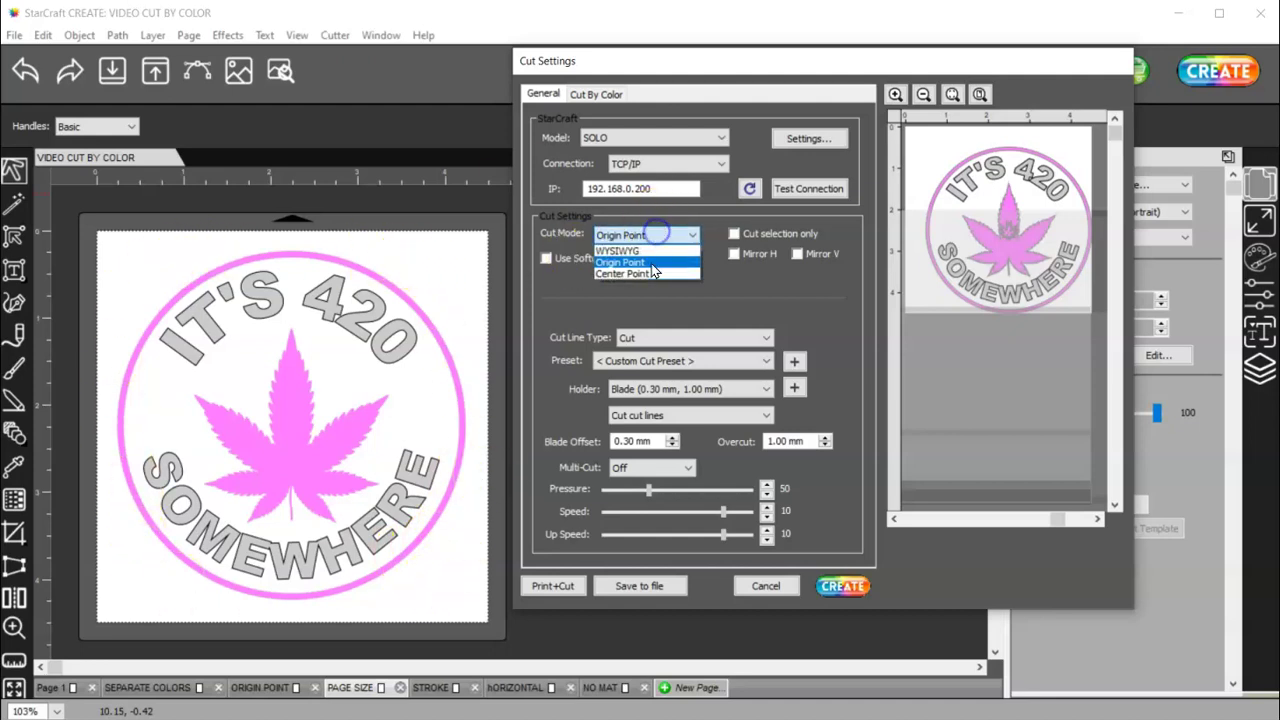
pyautogui.click(651, 250)
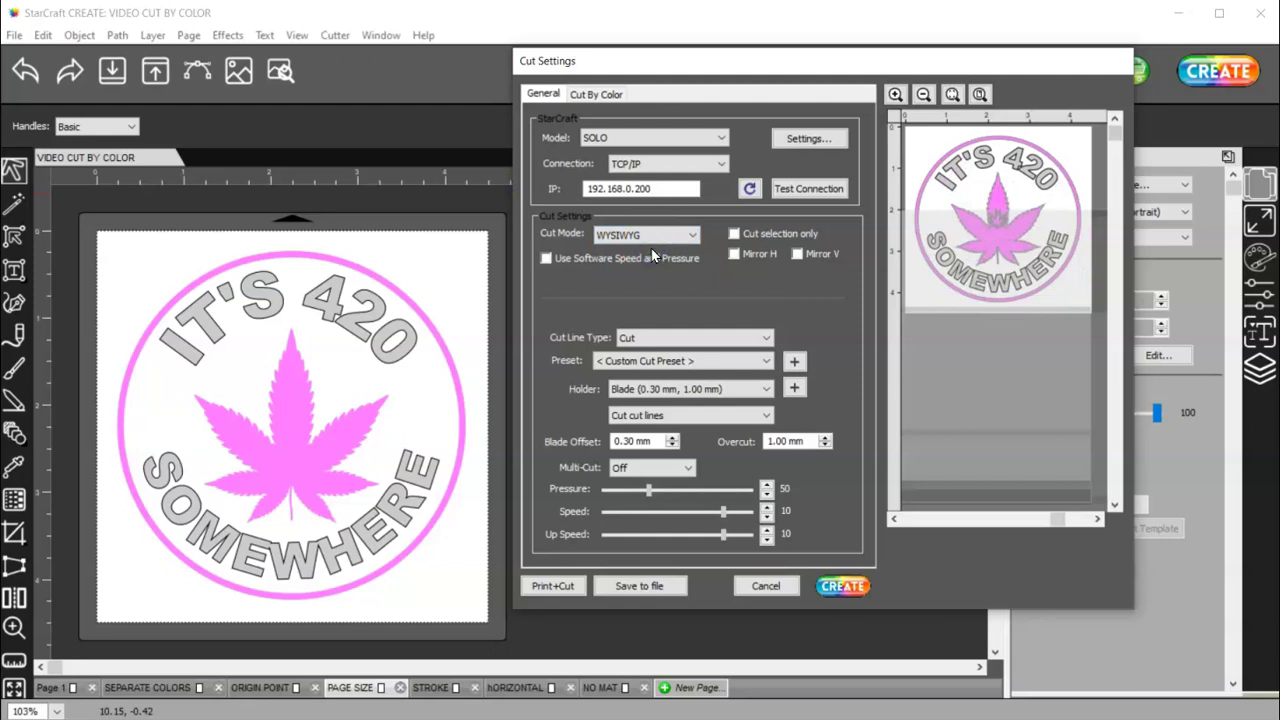
pyautogui.click(651, 234)
pyautogui.click(652, 258)
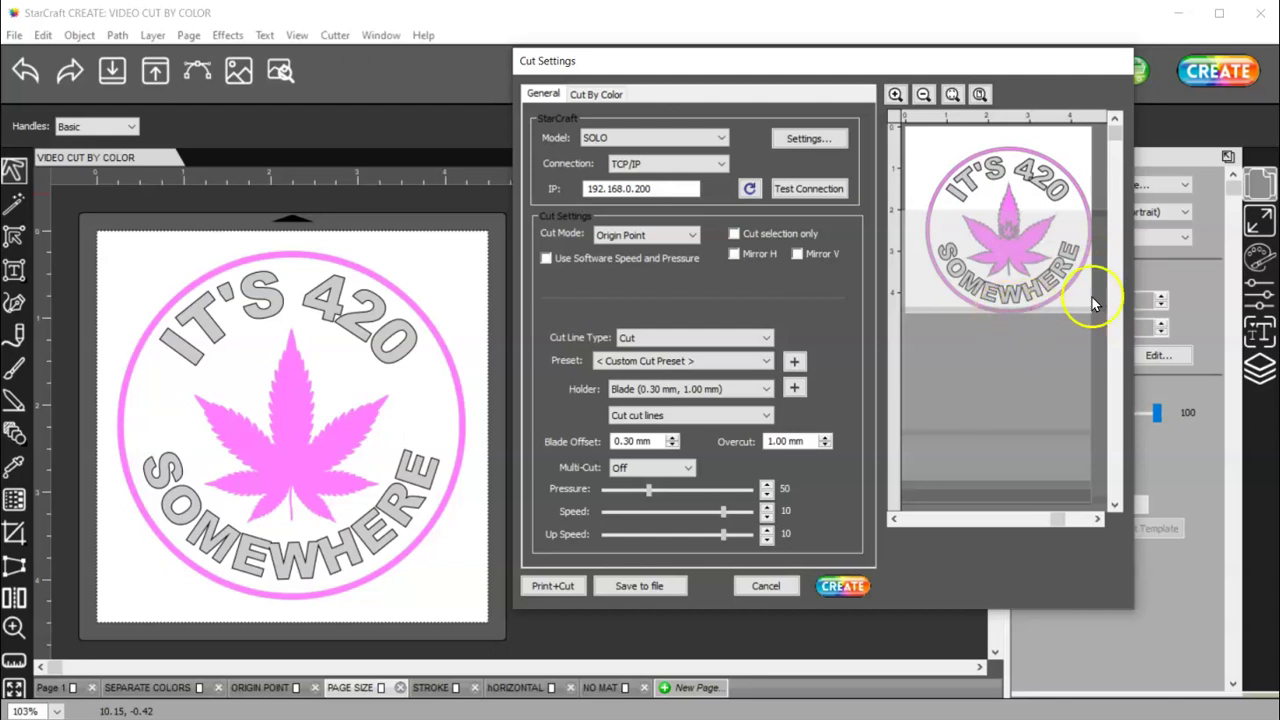
pyautogui.click(615, 238)
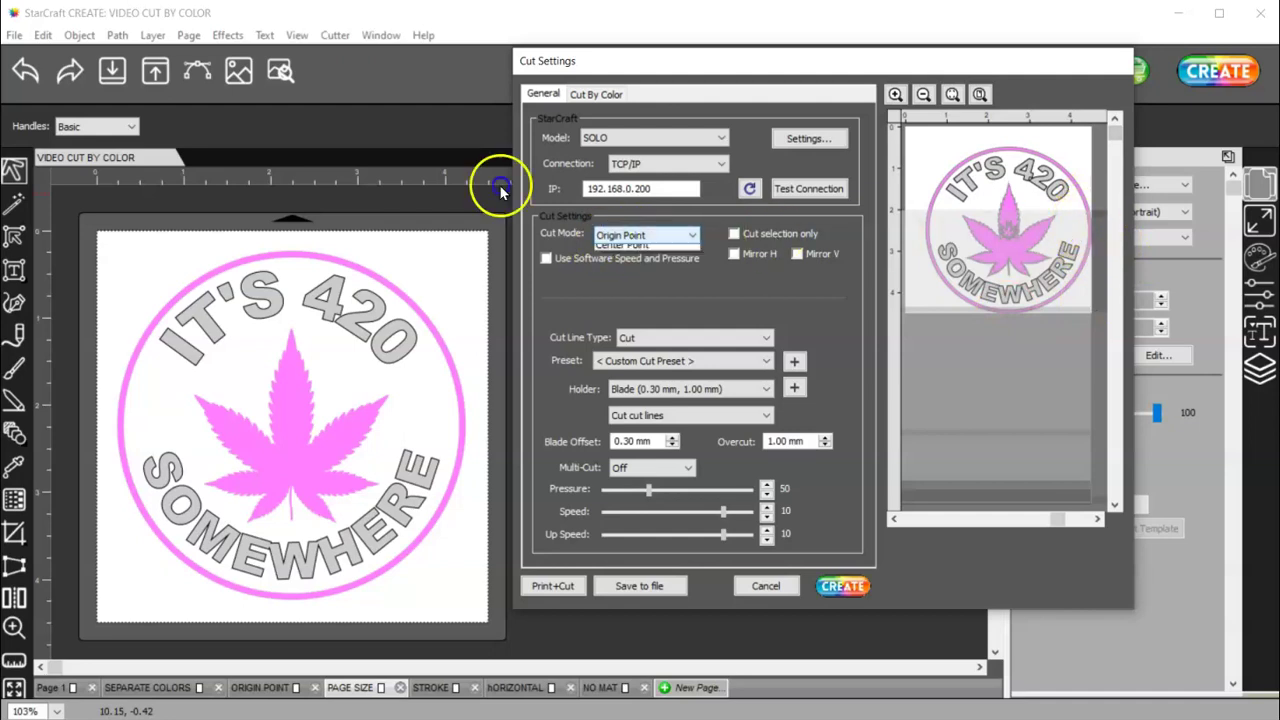
pyautogui.click(628, 257)
pyautogui.click(625, 303)
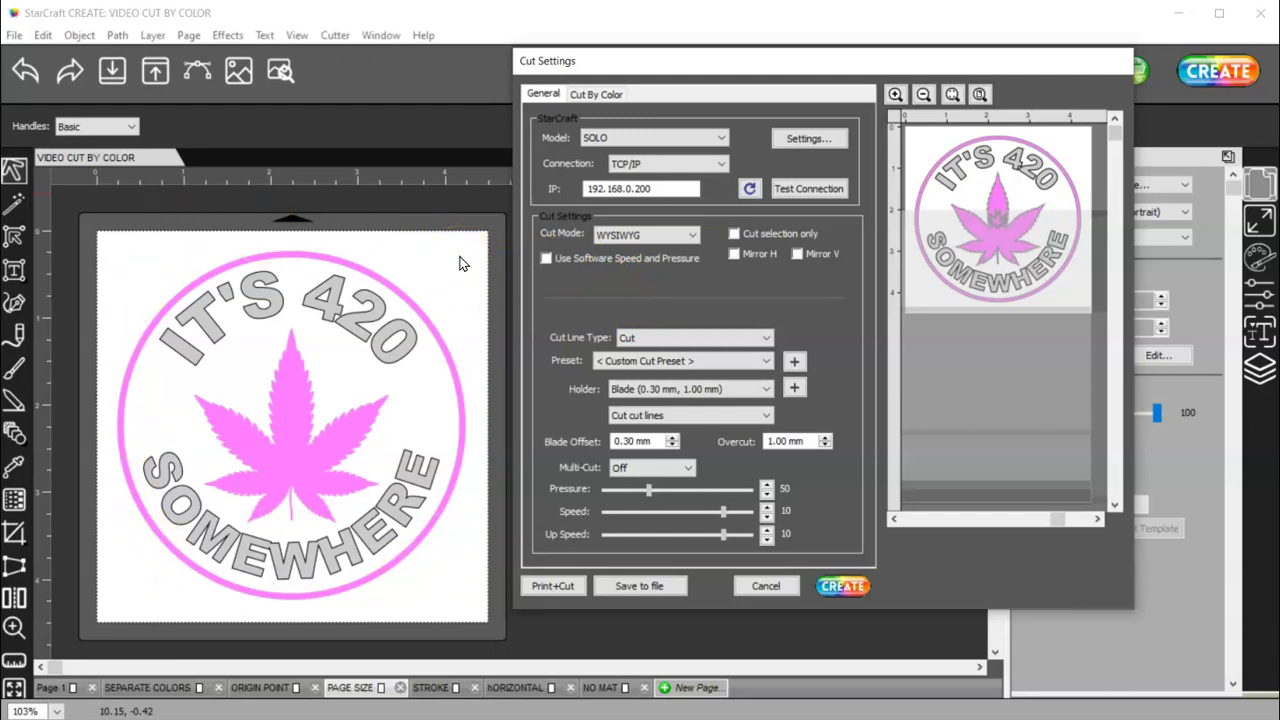
# Turn Use Software Speed and Pressure on and off again, and close the cut settings without cutting
pyautogui.click(545, 258)
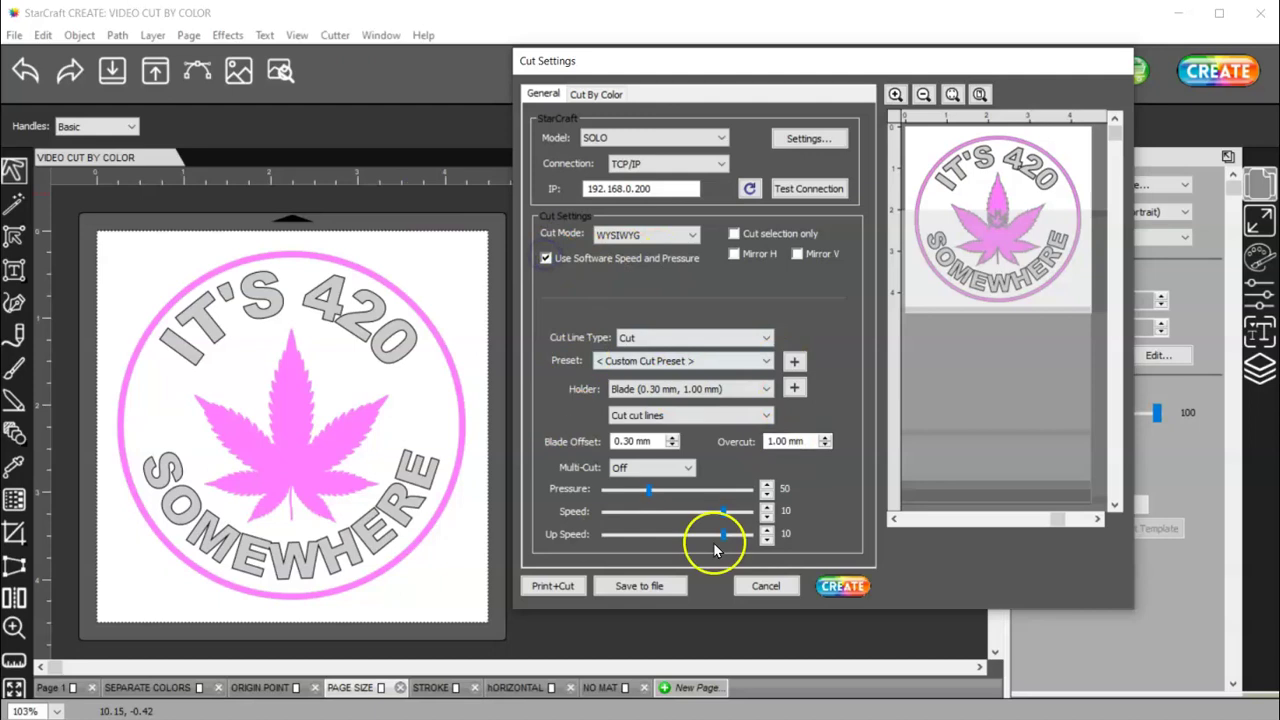
pyautogui.click(546, 258)
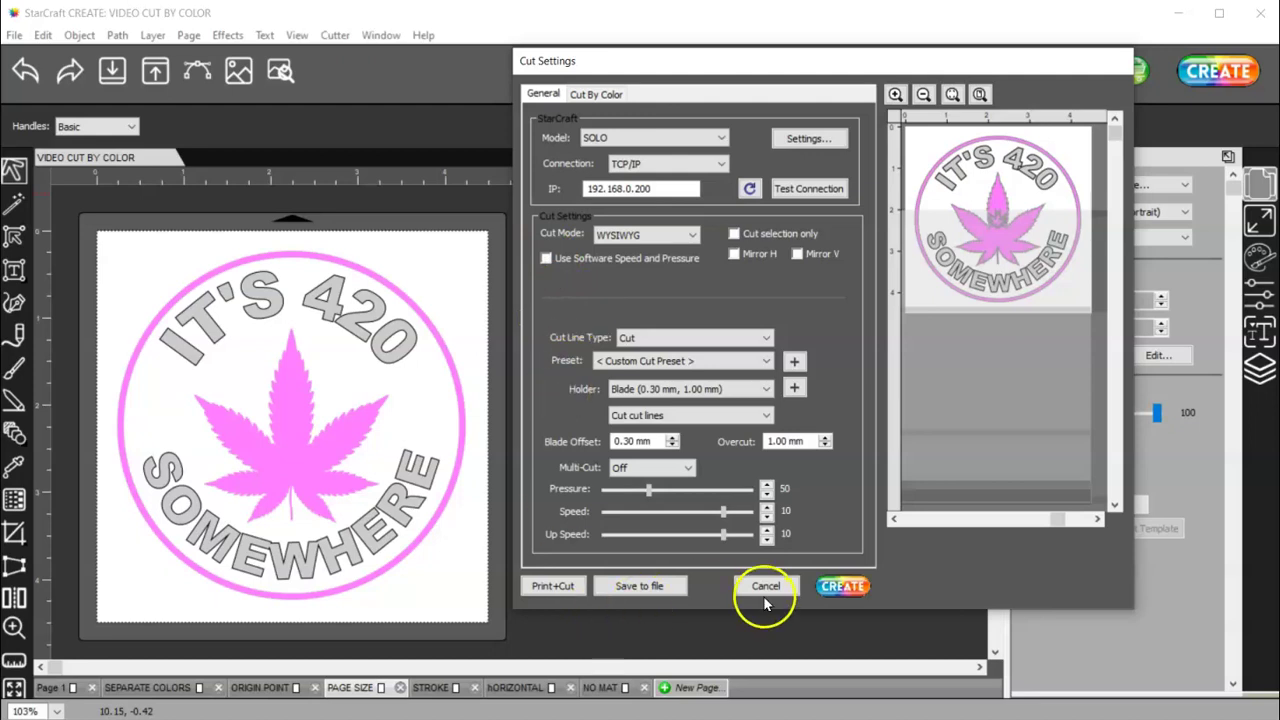
pyautogui.click(767, 586)
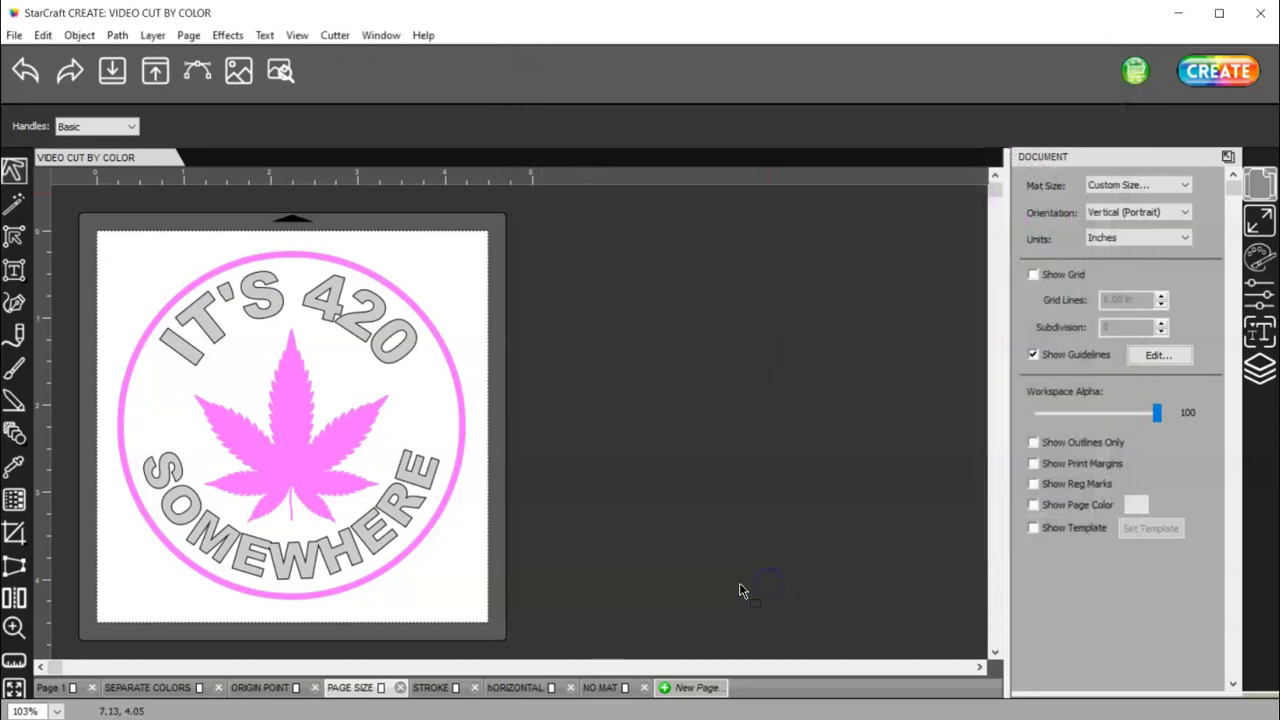
# Open the STROKE page and set its mat size to the SOLO MAT 12X19 preset
pyautogui.click(449, 688)
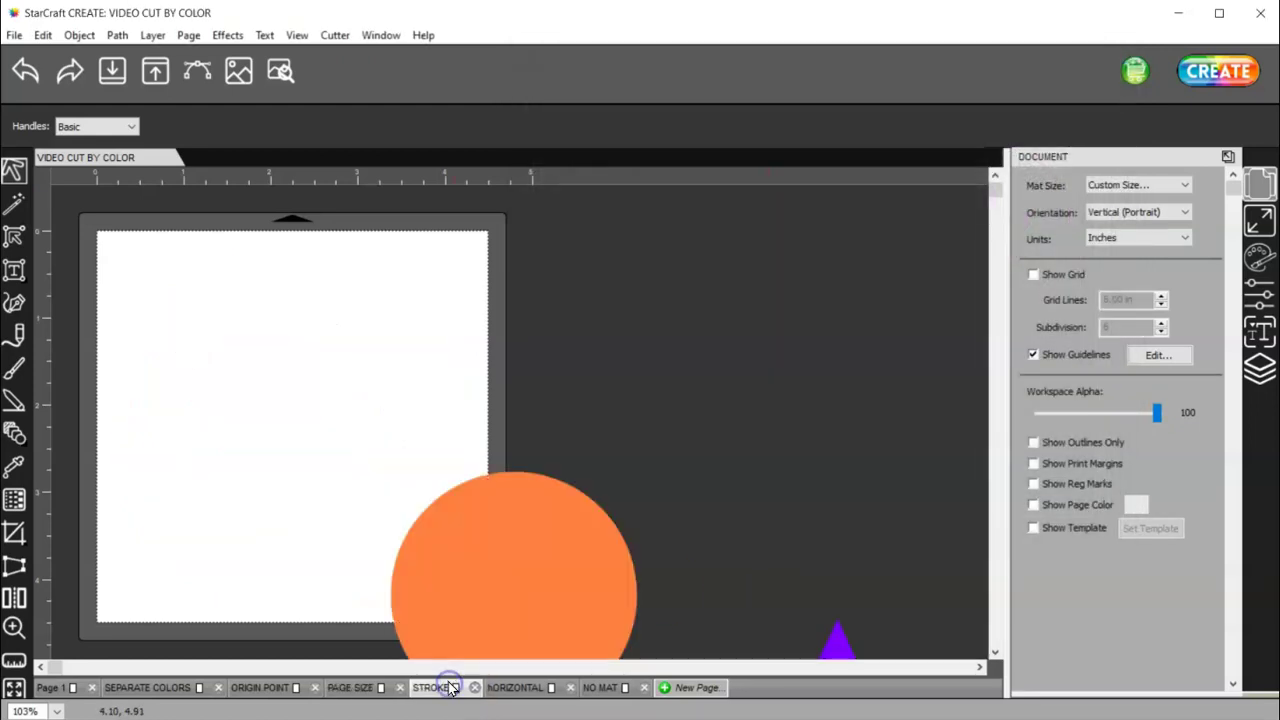
pyautogui.click(1155, 211)
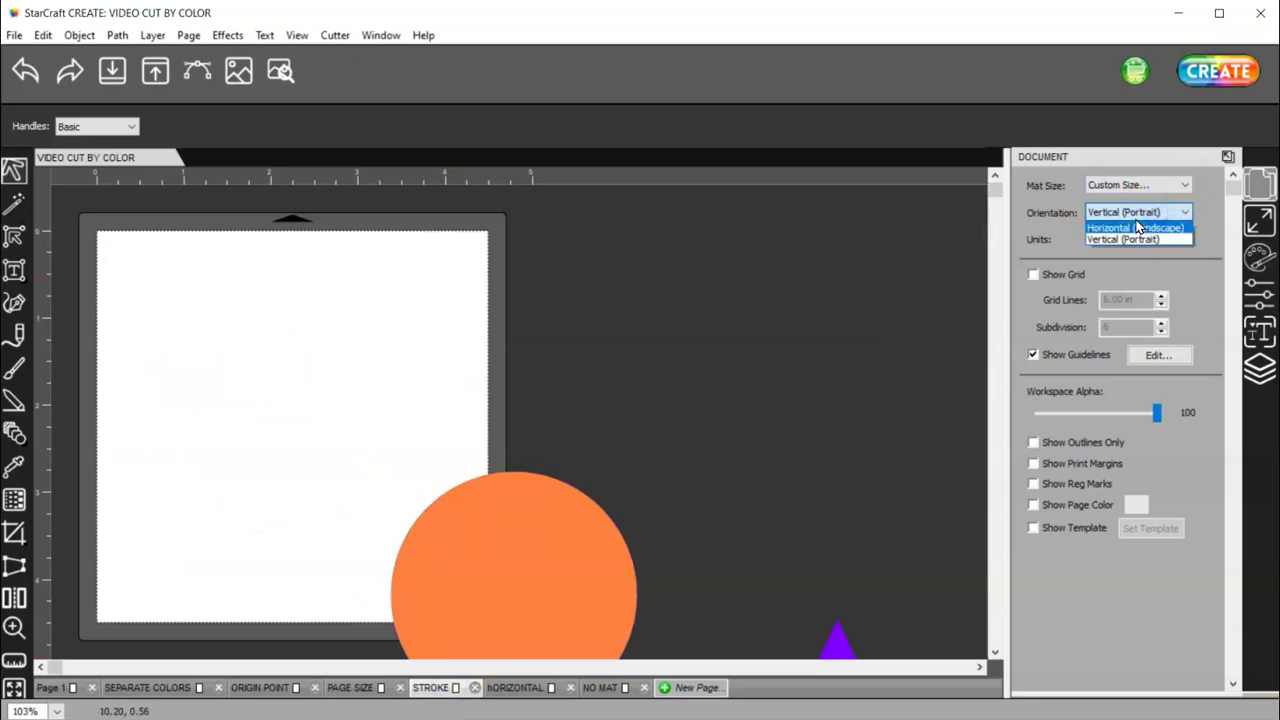
pyautogui.click(1137, 227)
pyautogui.click(1117, 186)
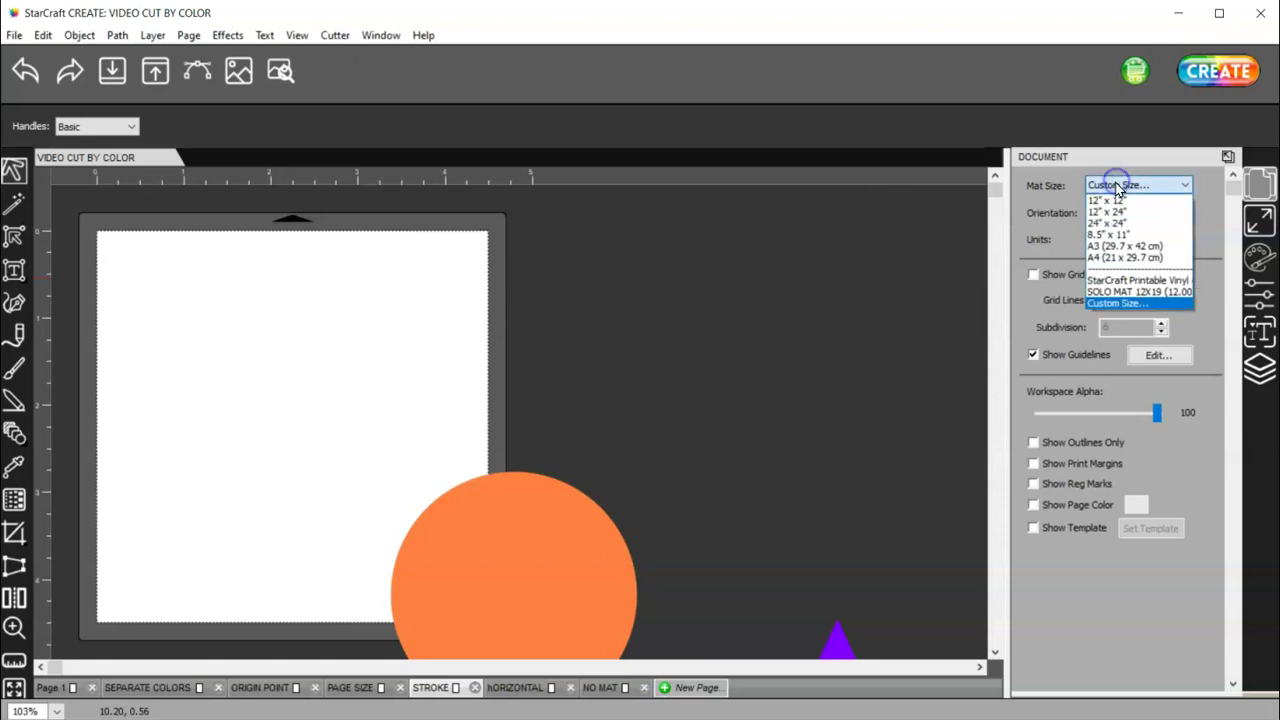
pyautogui.click(1138, 292)
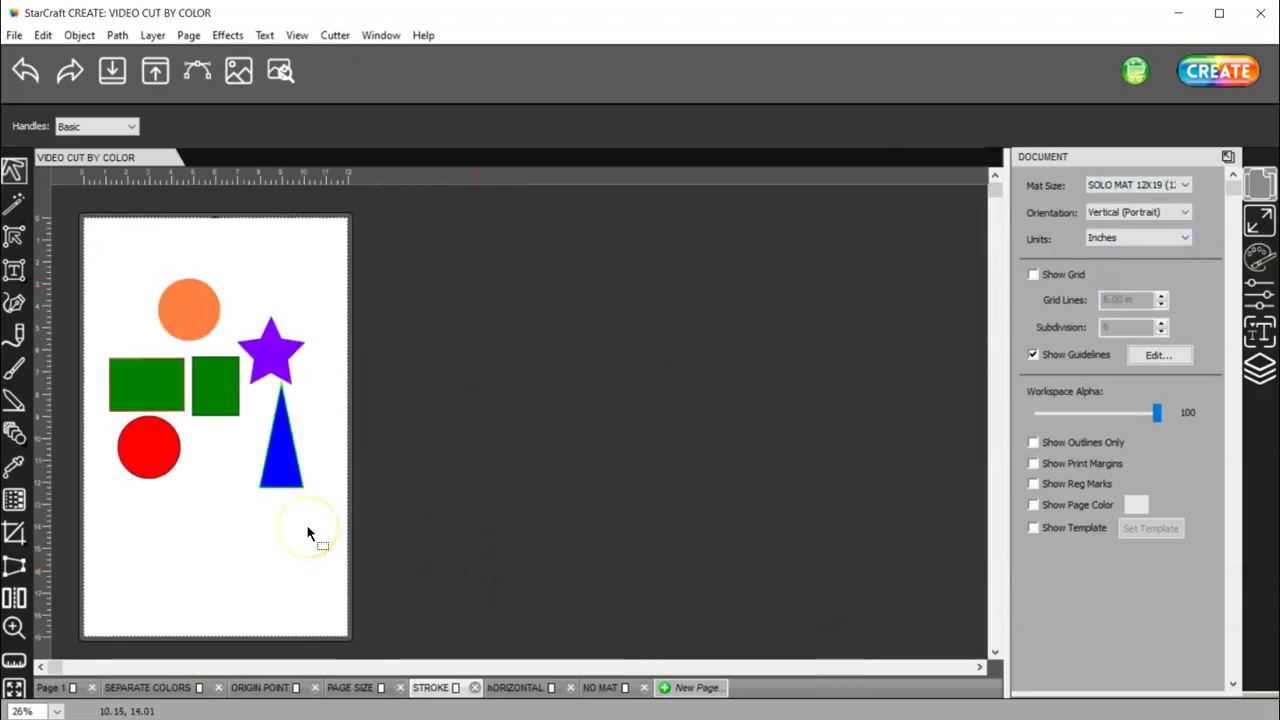
# Preview the STROKE page in the cut settings, close them without cutting, and shift the orange circle slightly toward the star
pyautogui.click(1195, 77)
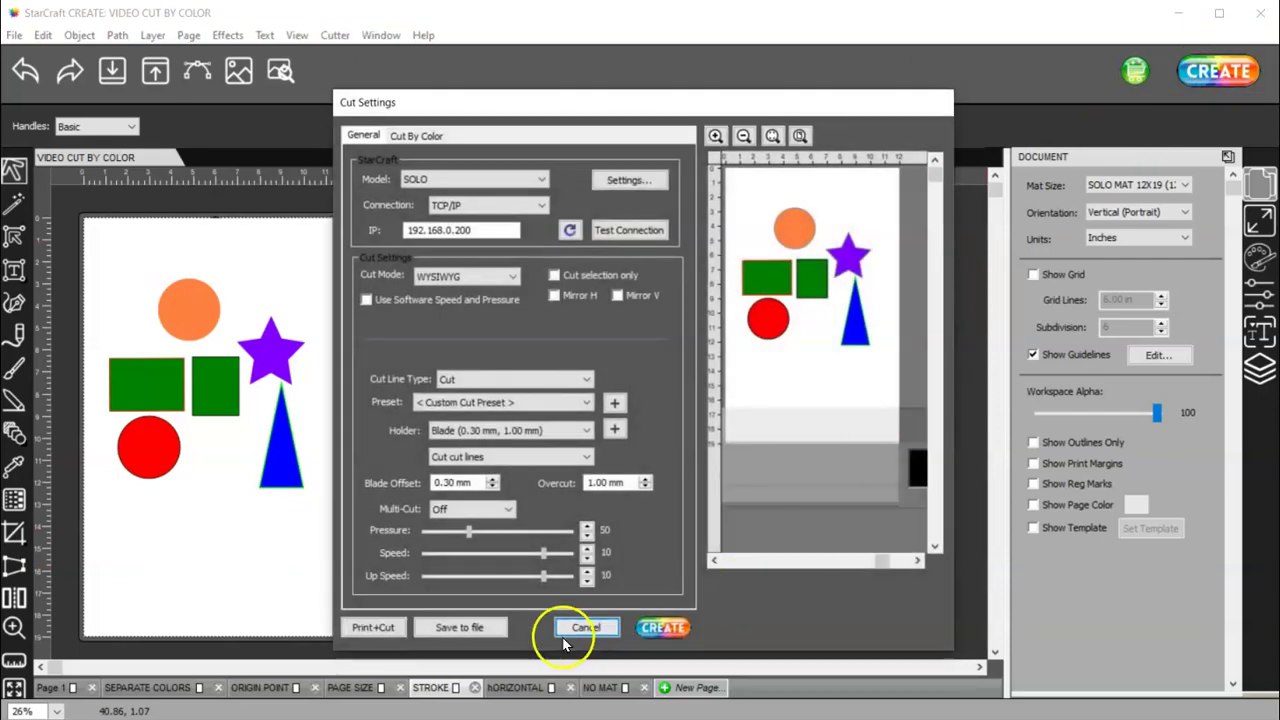
pyautogui.click(580, 630)
pyautogui.moveTo(189, 309); pyautogui.dragTo(209, 310)
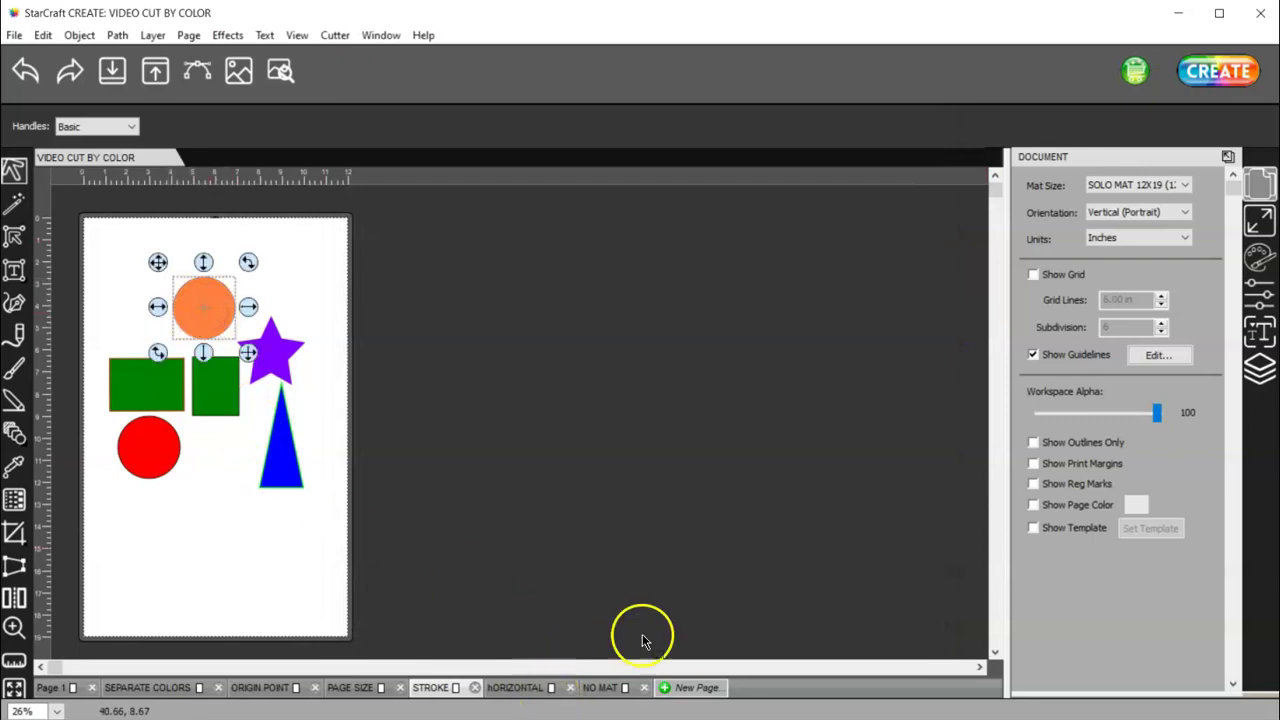
# Reopen the cut settings and set Cut By Color to separate the shapes by stroke color
pyautogui.click(1224, 70)
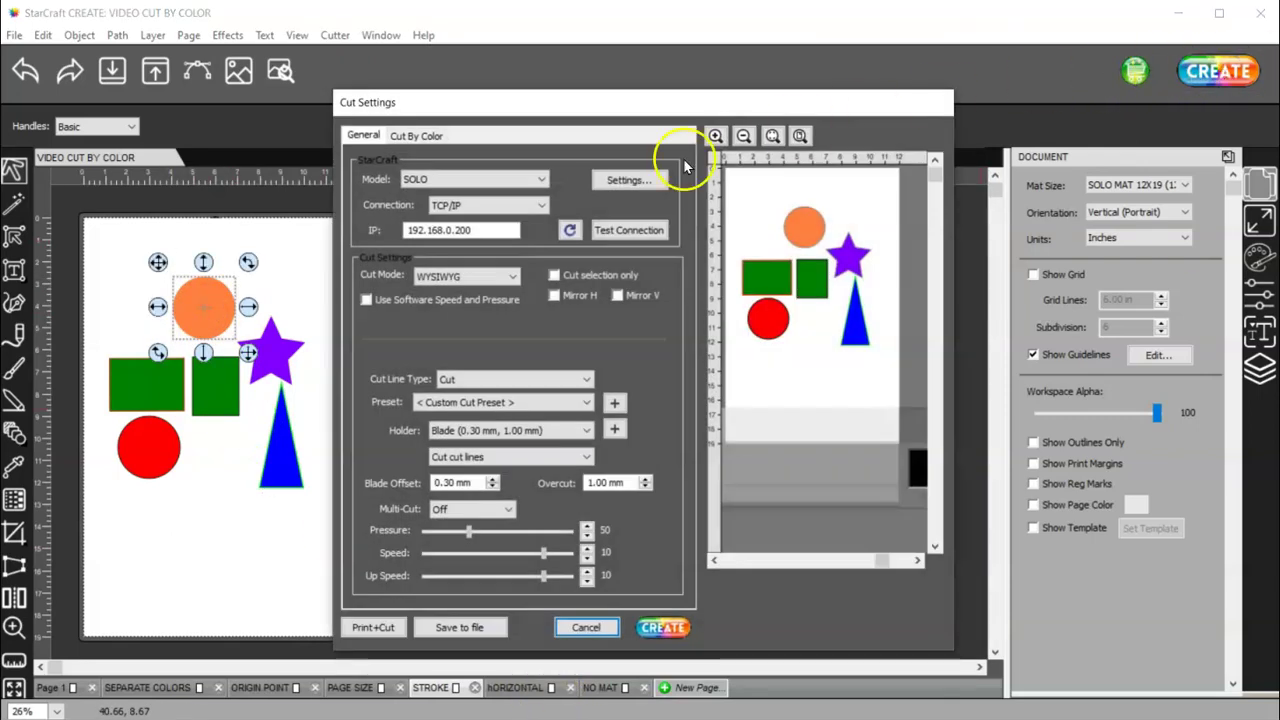
pyautogui.click(416, 135)
pyautogui.click(418, 163)
pyautogui.click(420, 191)
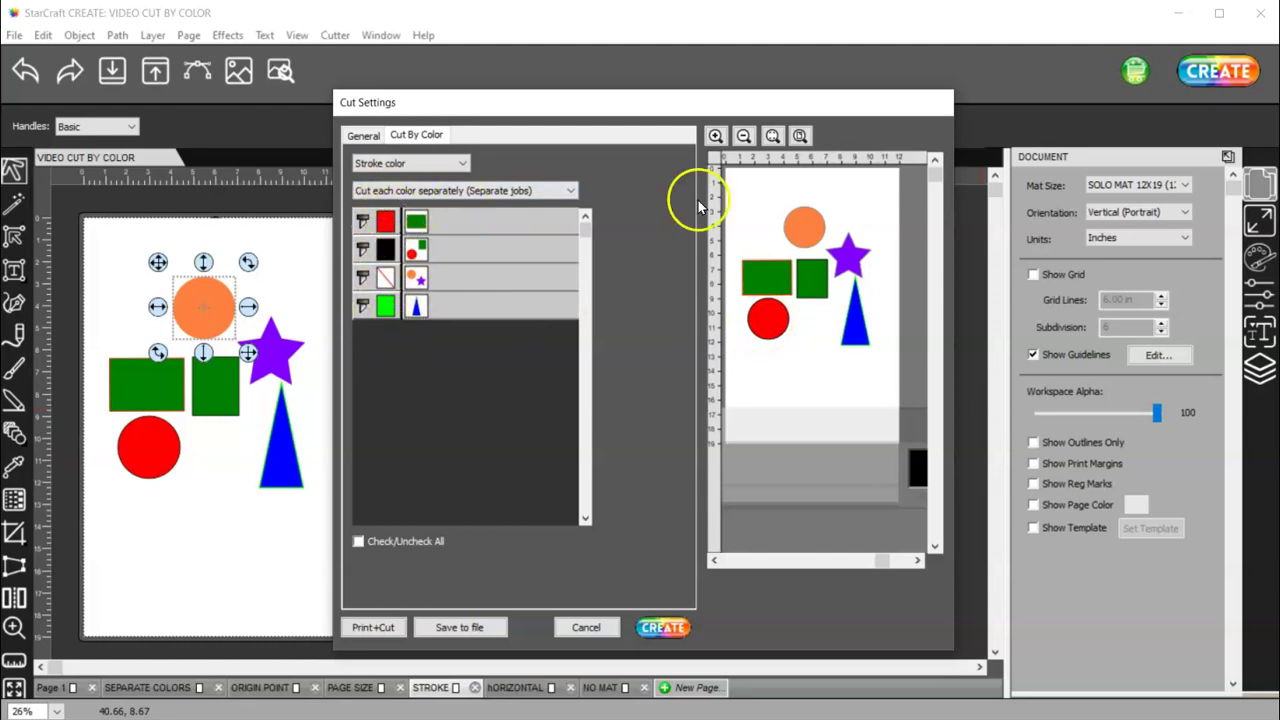
# Exclude the black stroke color from the cut and re-enable it, then move it below the no-stroke entry in the cutting order
pyautogui.click(365, 248)
pyautogui.click(365, 248)
pyautogui.moveTo(490, 248); pyautogui.dragTo(500, 289)
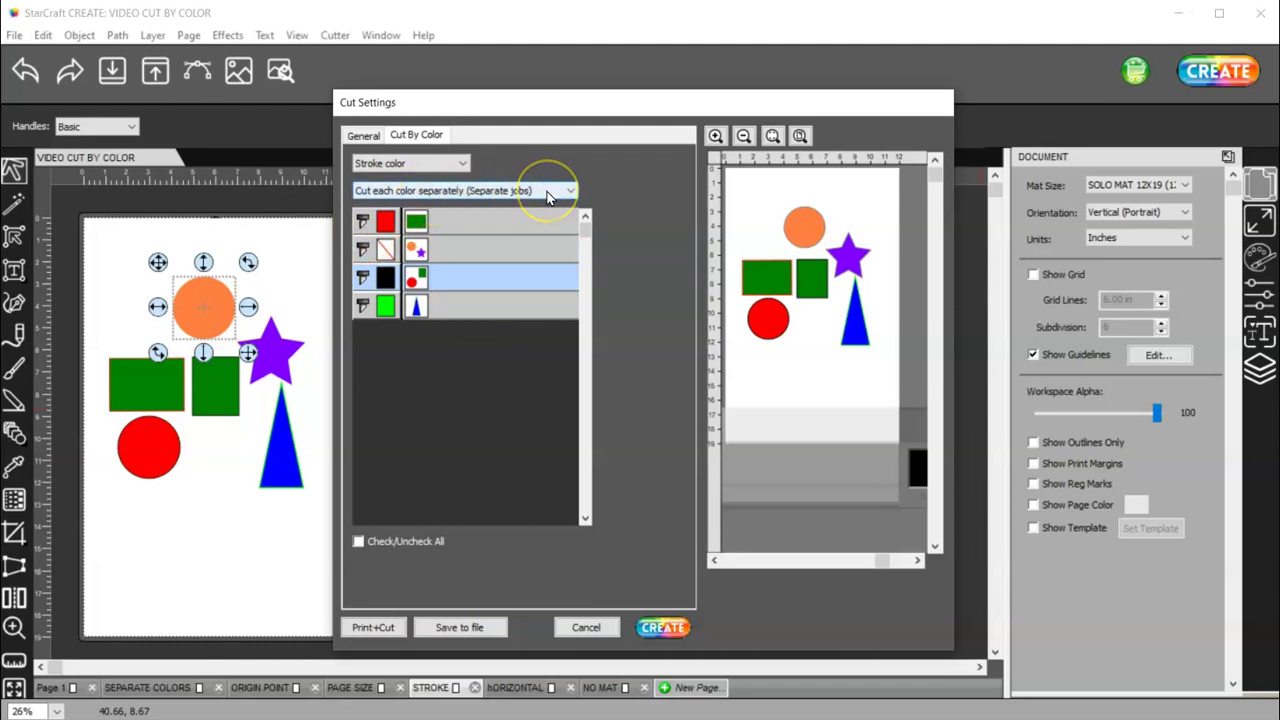
# Switch the stroke color cutting to Cut all colors (Single job), then return it to Cut each color separately (Separate jobs)
pyautogui.click(535, 192)
pyautogui.click(519, 217)
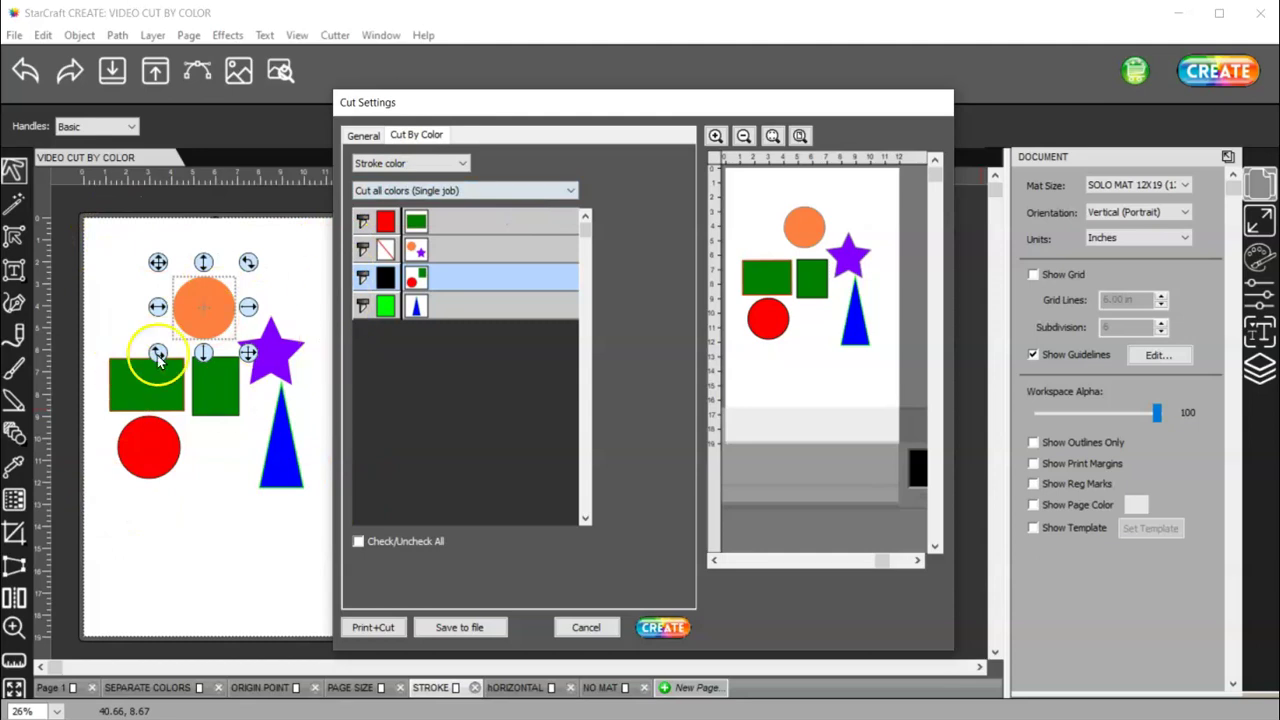
pyautogui.click(509, 190)
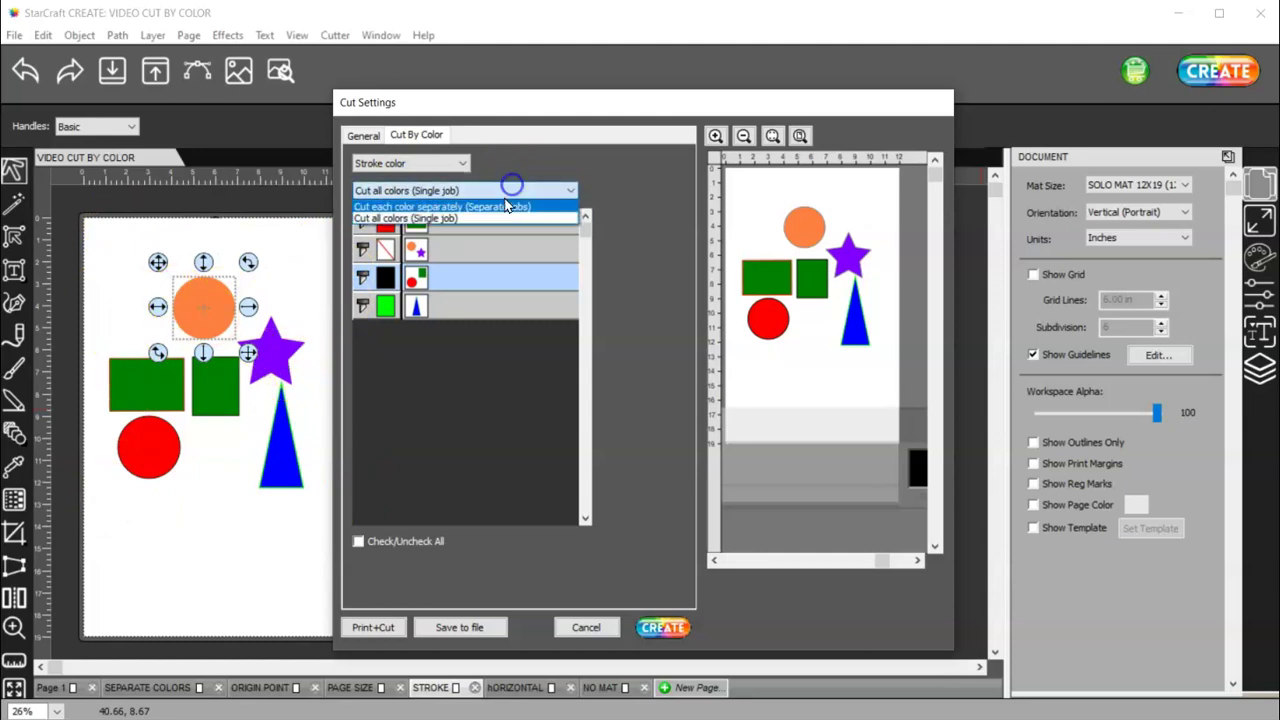
pyautogui.click(503, 206)
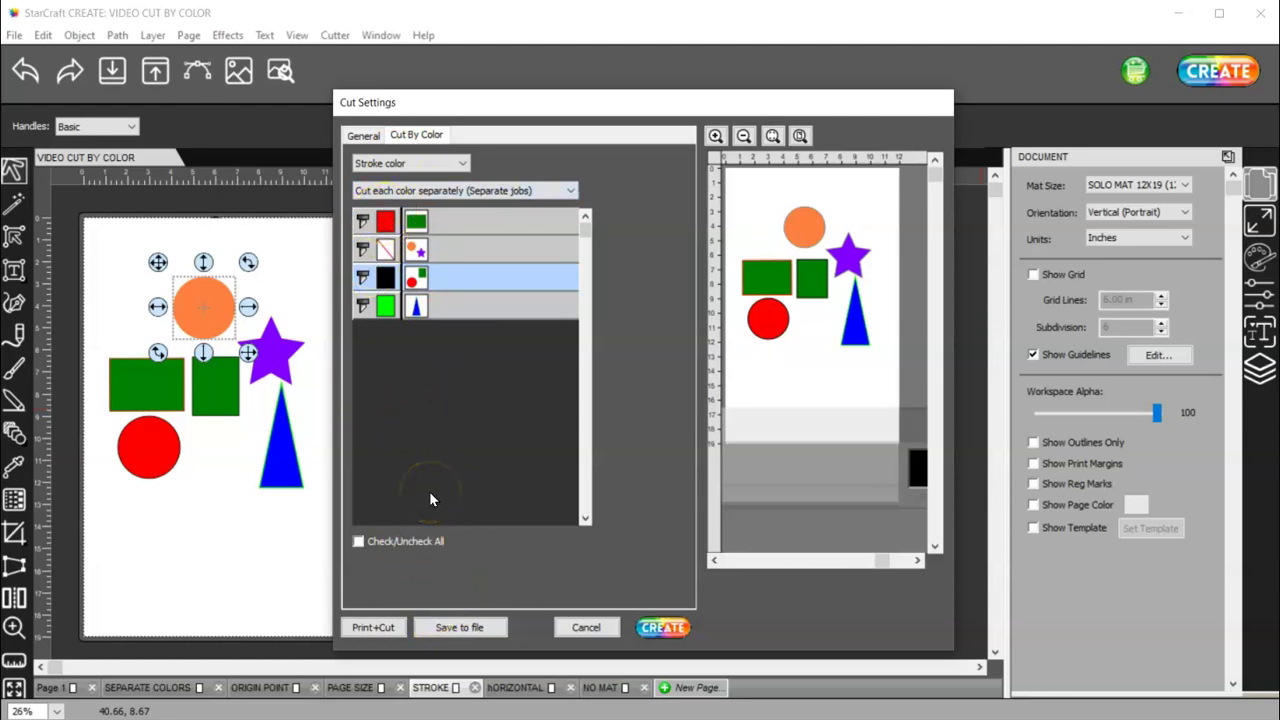
# Close the cut settings without cutting and set the HORIZONTAL page's orientation to Horizontal (Landscape), rotating its objects to match
pyautogui.click(587, 627)
pyautogui.click(517, 687)
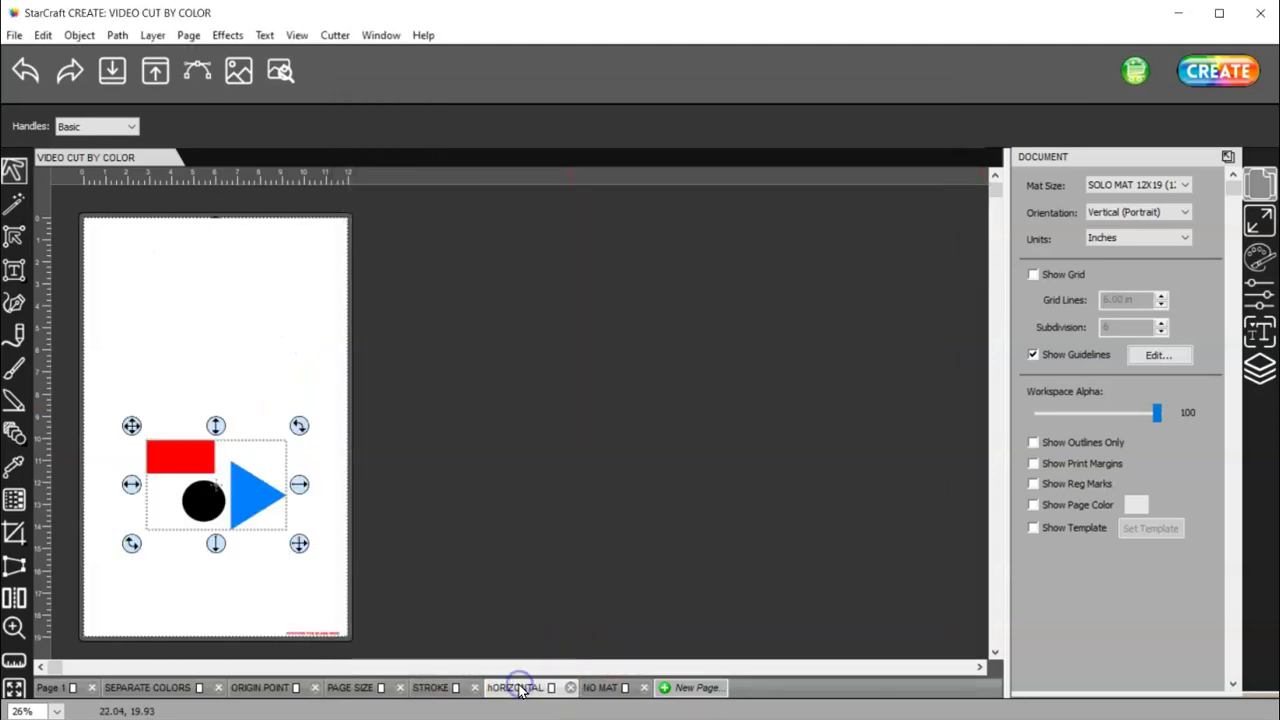
pyautogui.click(1110, 212)
pyautogui.click(1118, 228)
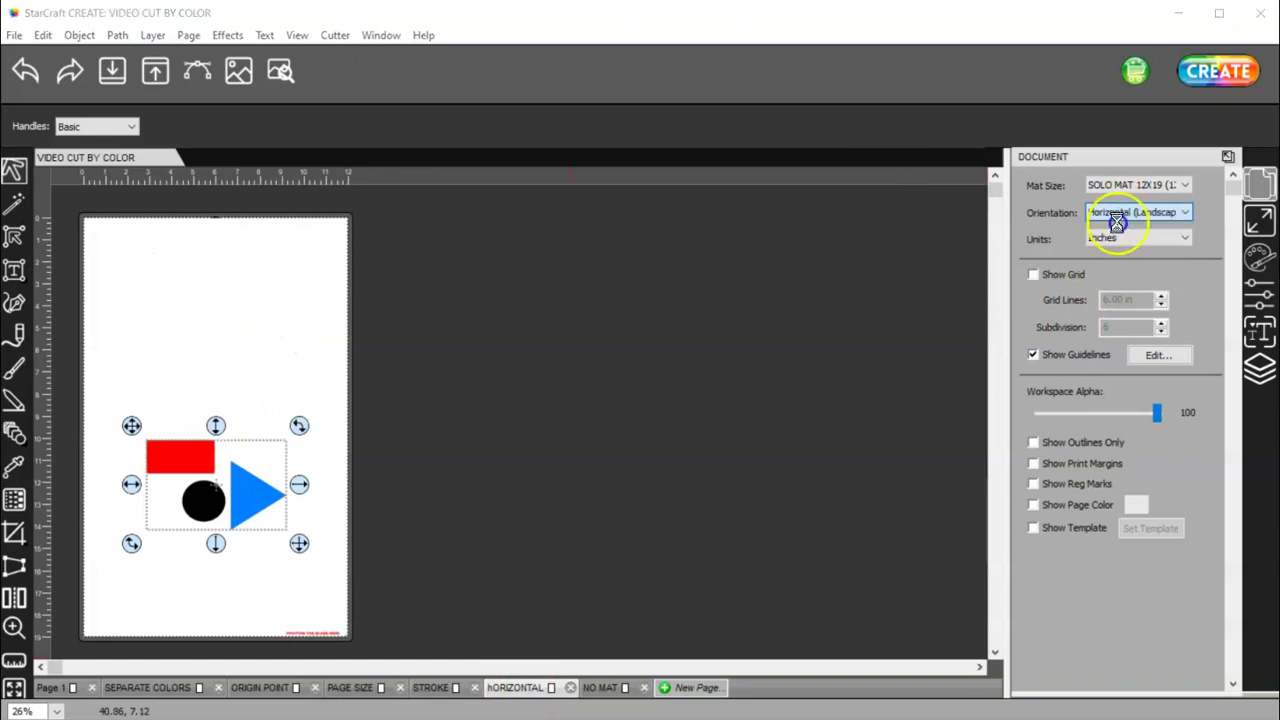
pyautogui.click(694, 446)
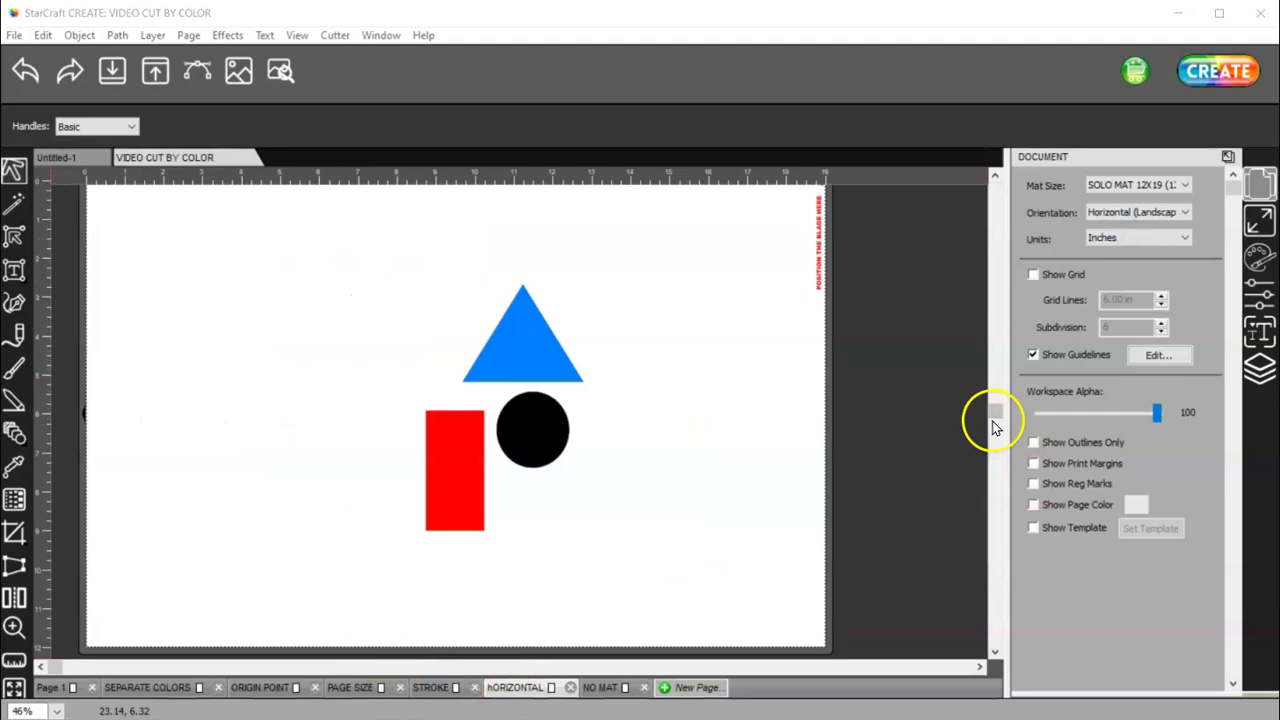
pyautogui.moveTo(995, 410); pyautogui.dragTo(994, 307)
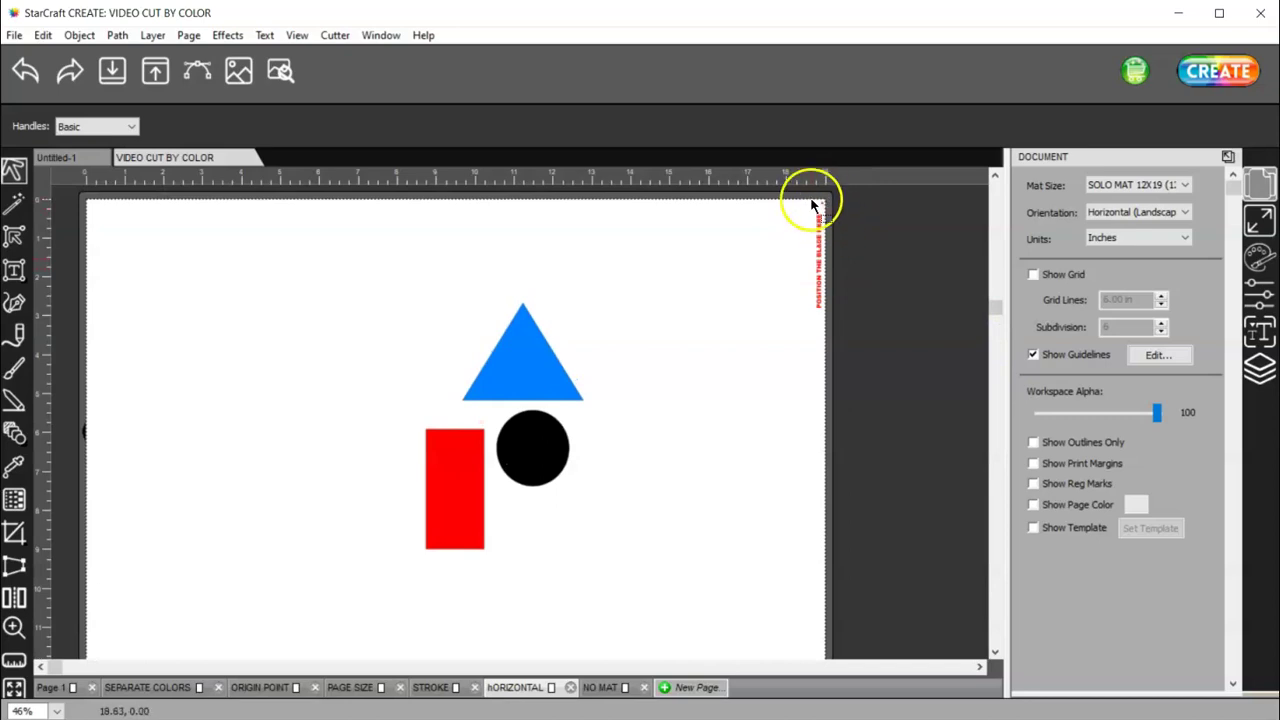
# Preview the landscape page in the cut settings with the WYSIWYG cut mode, and close them without cutting
pyautogui.click(1238, 68)
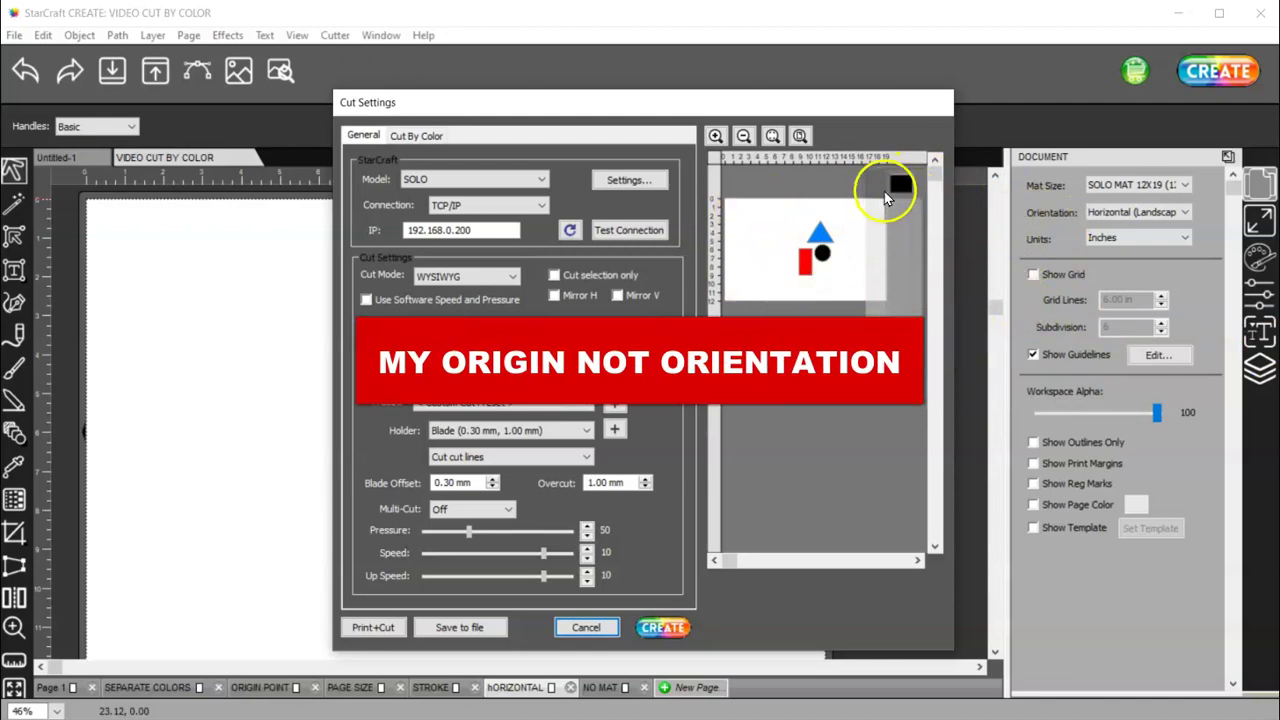
pyautogui.click(472, 274)
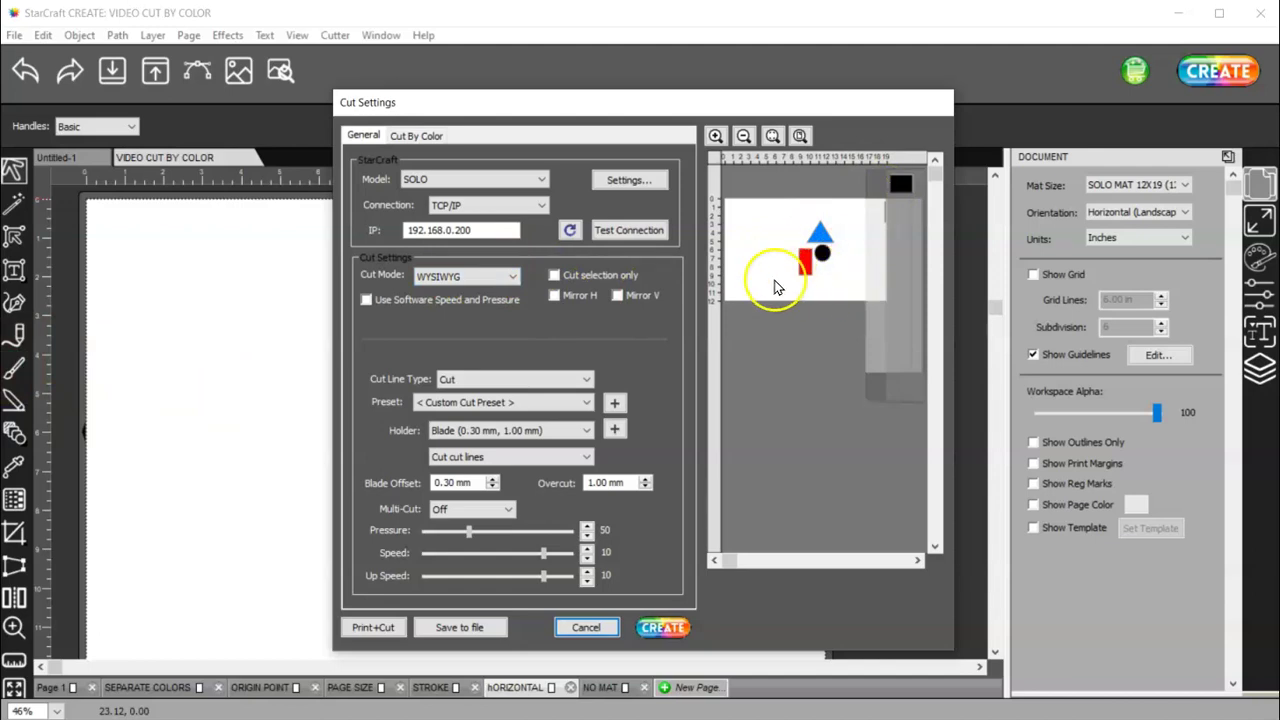
pyautogui.click(587, 628)
# Delete the red "POSITION THE BLADE HERE" text from the page, and set the Cut Mode to Origin Point in the cut settings
pyautogui.click(803, 263)
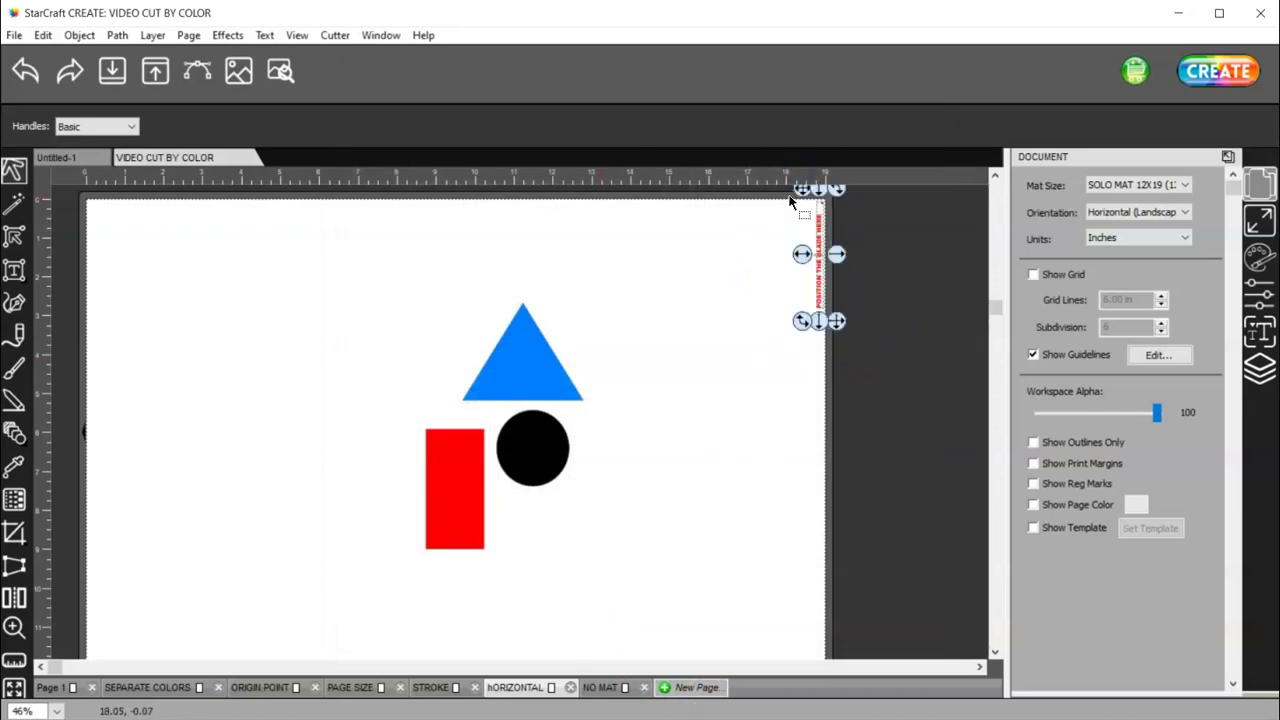
pyautogui.click(749, 229)
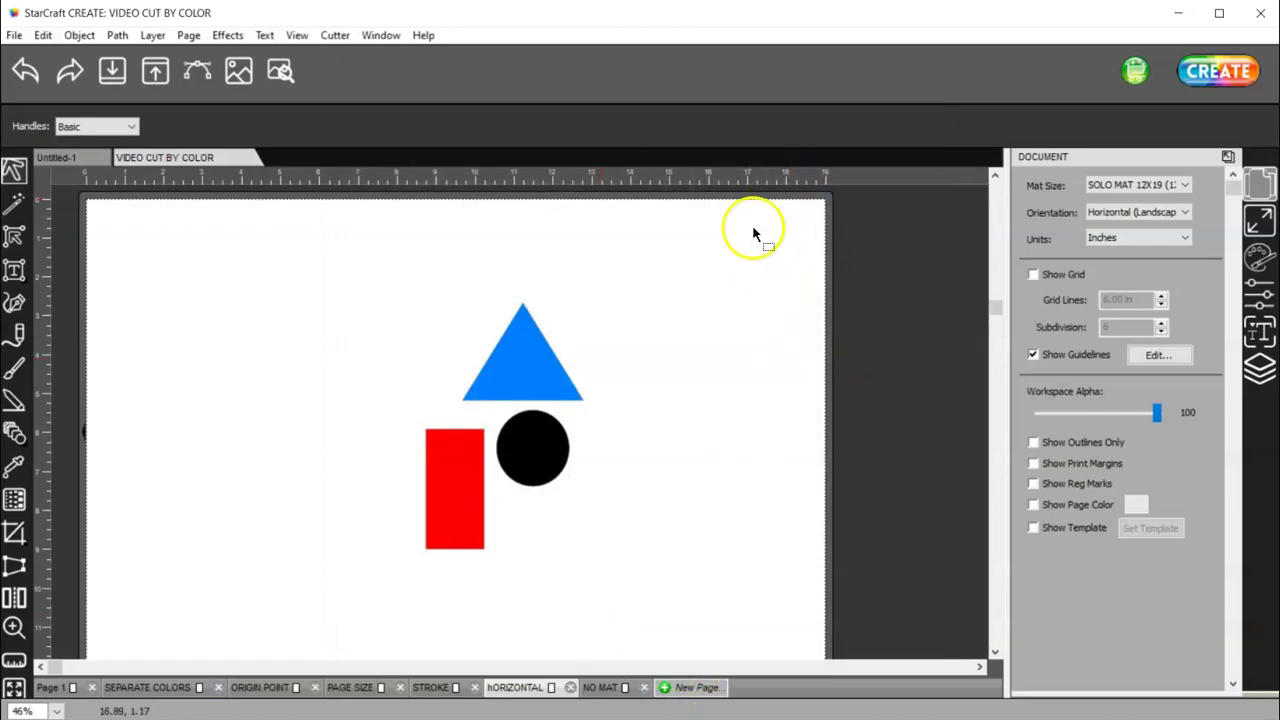
pyautogui.click(1213, 72)
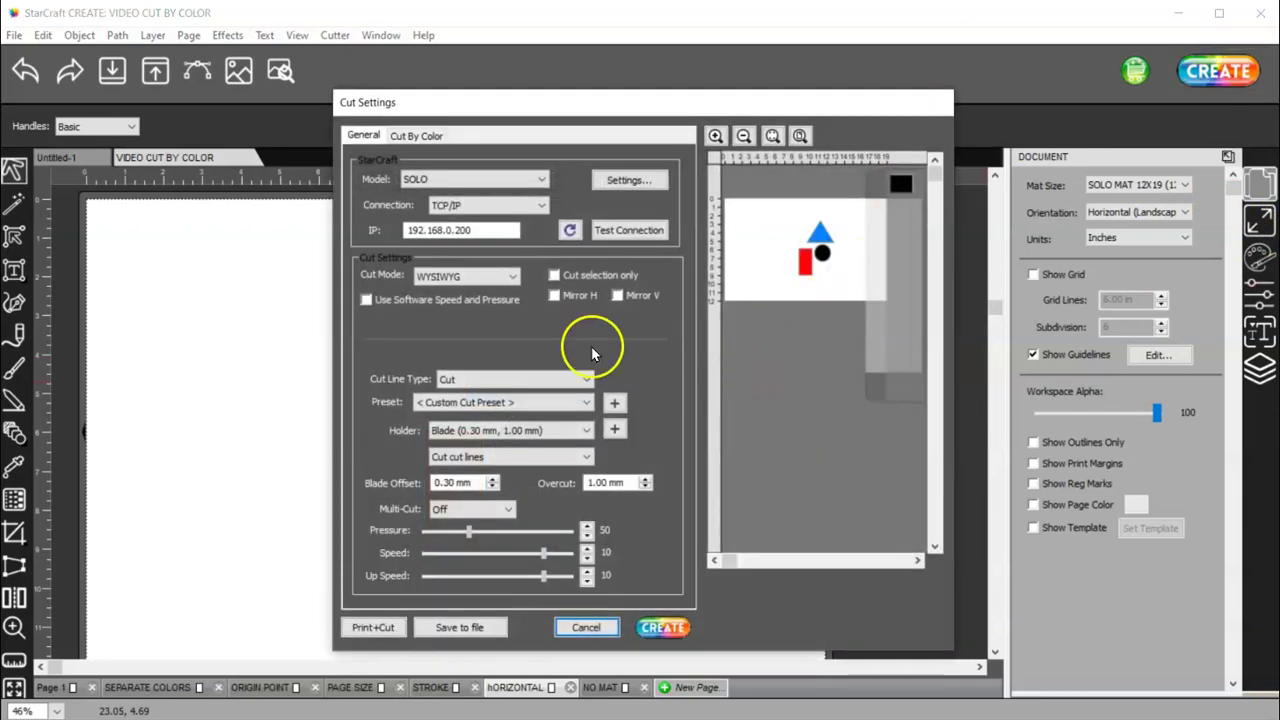
pyautogui.click(486, 276)
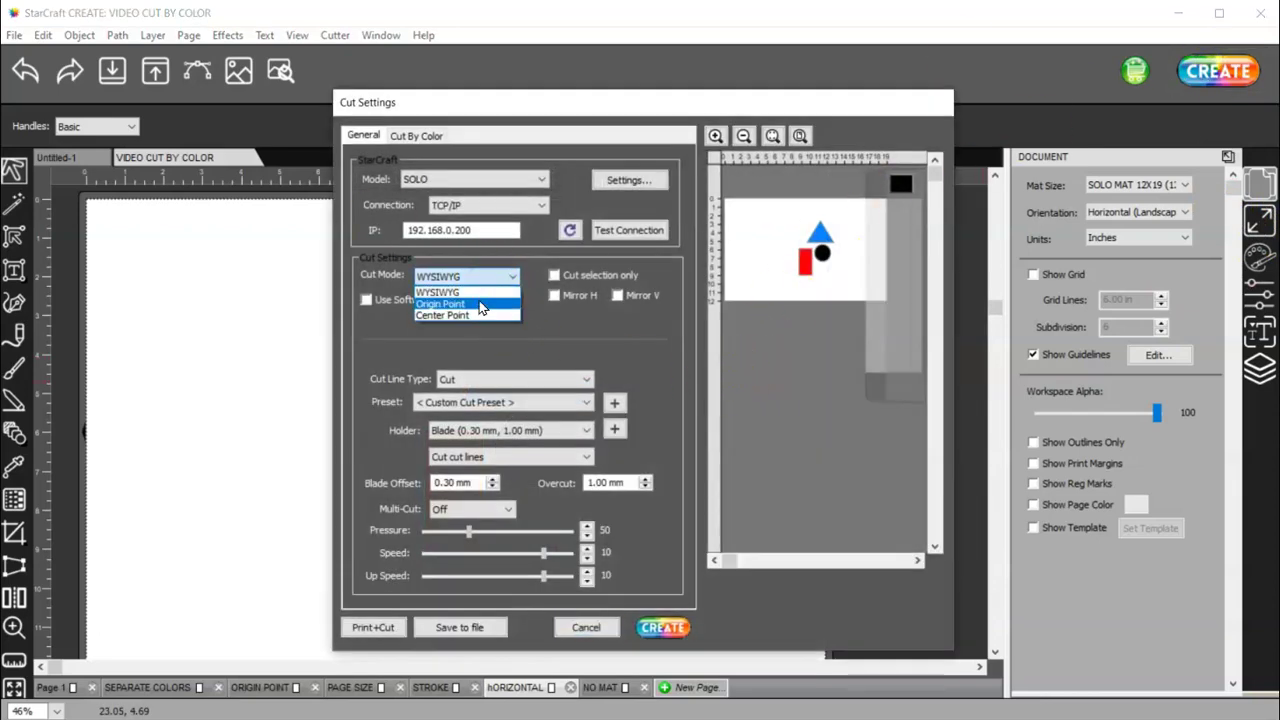
pyautogui.click(482, 305)
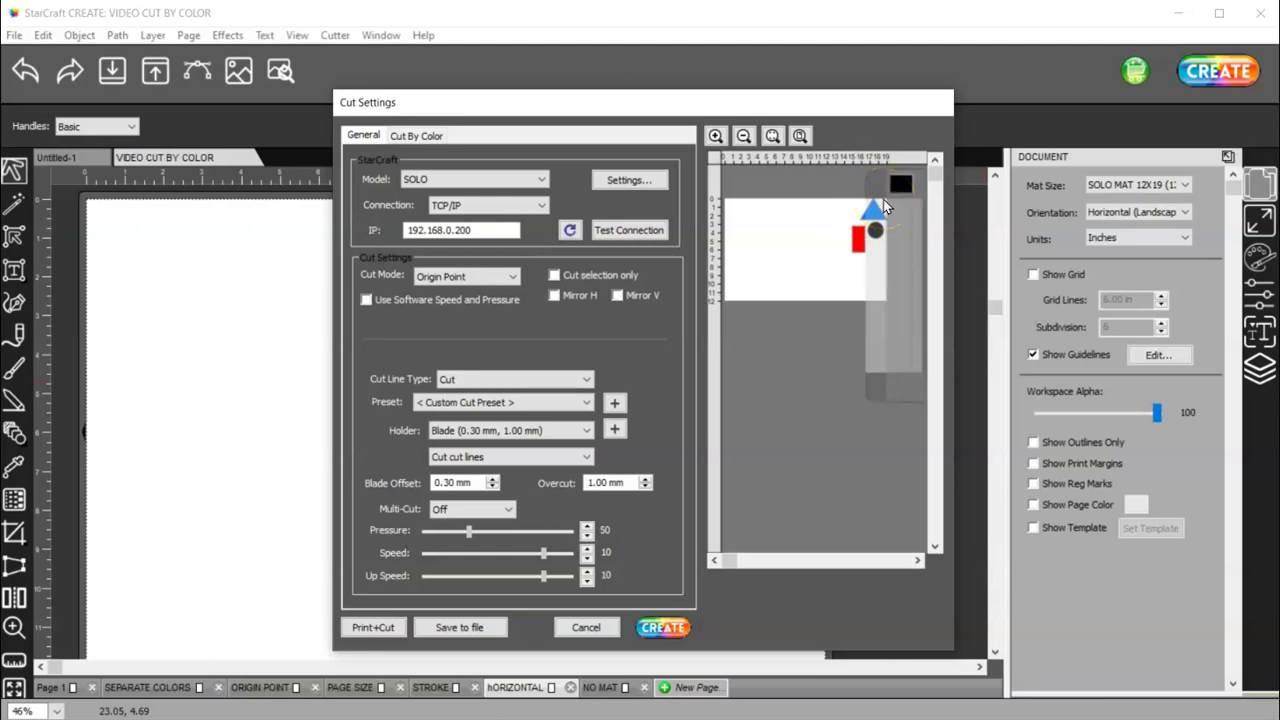
# Review the Cut By Color job modes, keeping separate jobs, then exclude the no-stroke entry from the cut and re-enable it
pyautogui.click(416, 135)
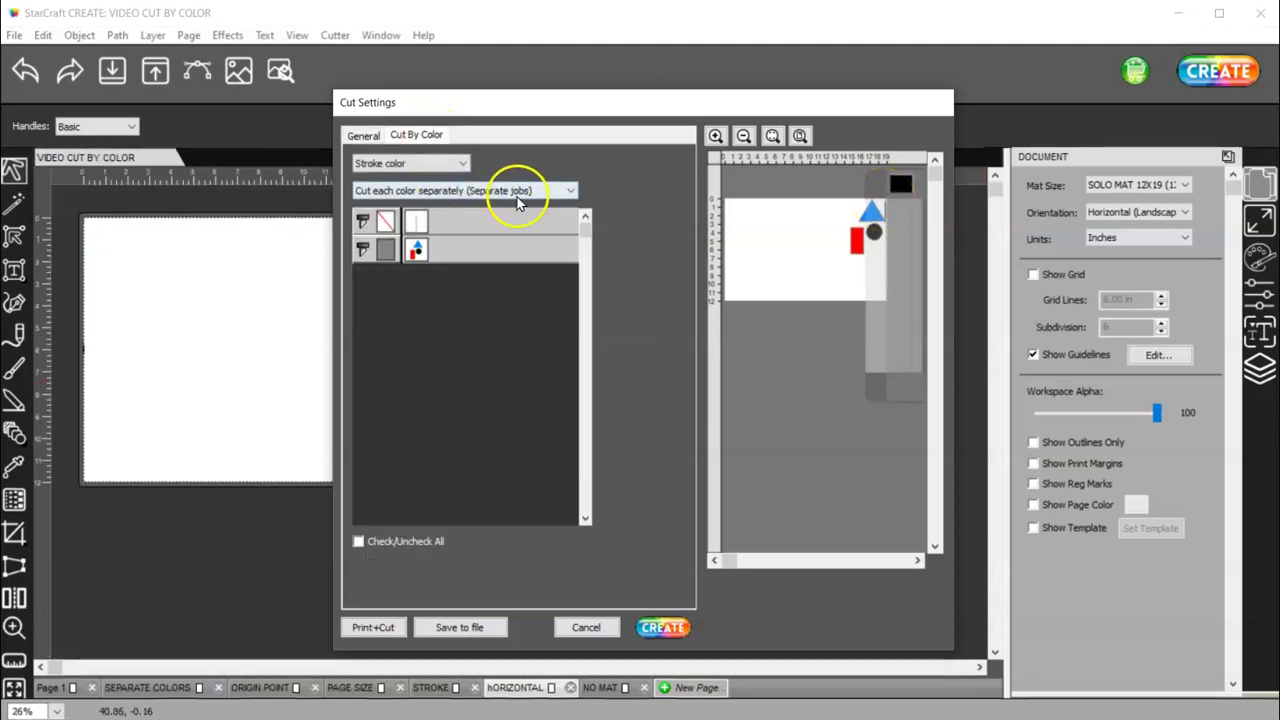
pyautogui.click(466, 190)
pyautogui.click(468, 191)
pyautogui.click(360, 223)
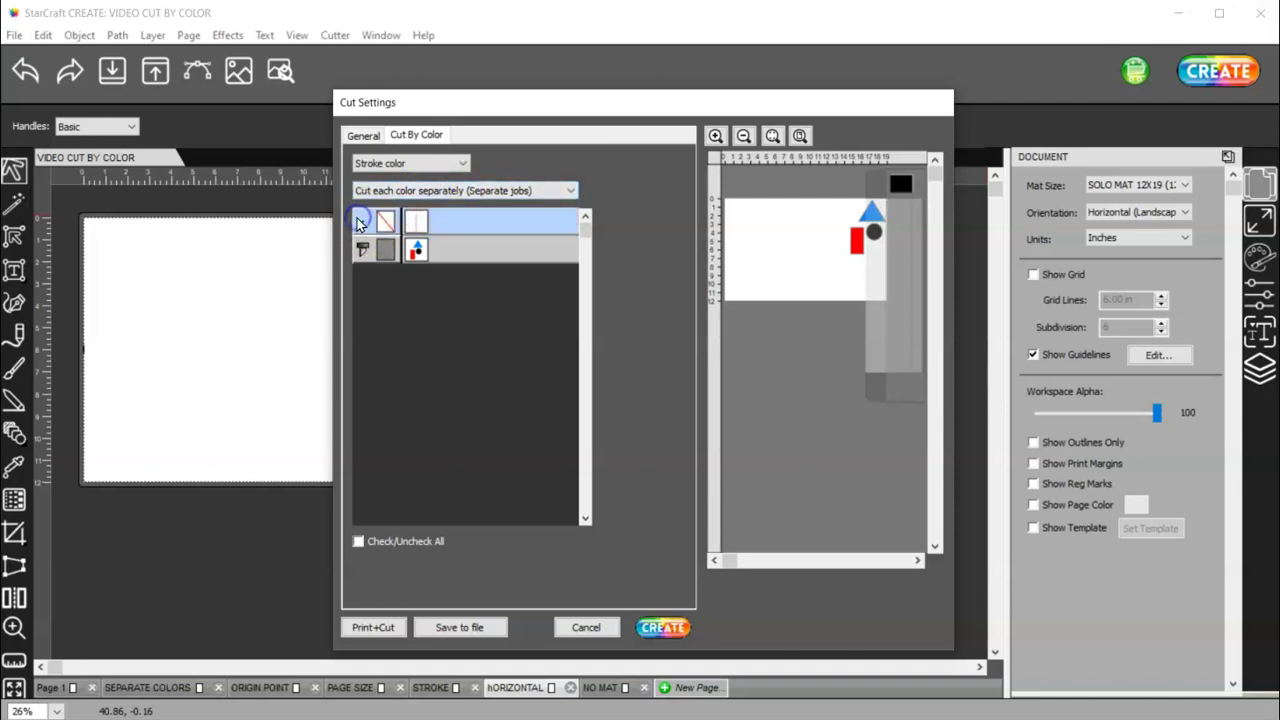
pyautogui.click(362, 222)
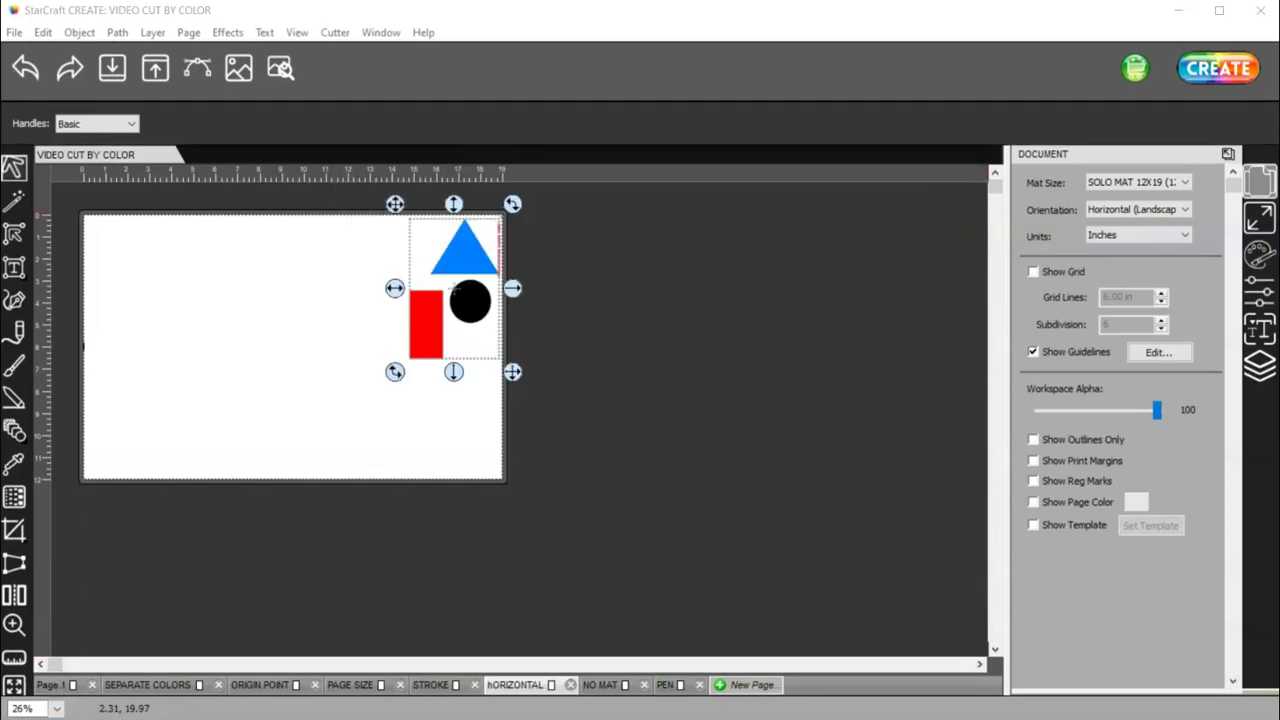
# Set the NO MAT page's orientation to Vertical (Portrait), adjusting the duck artwork to match the new orientation
pyautogui.click(621, 686)
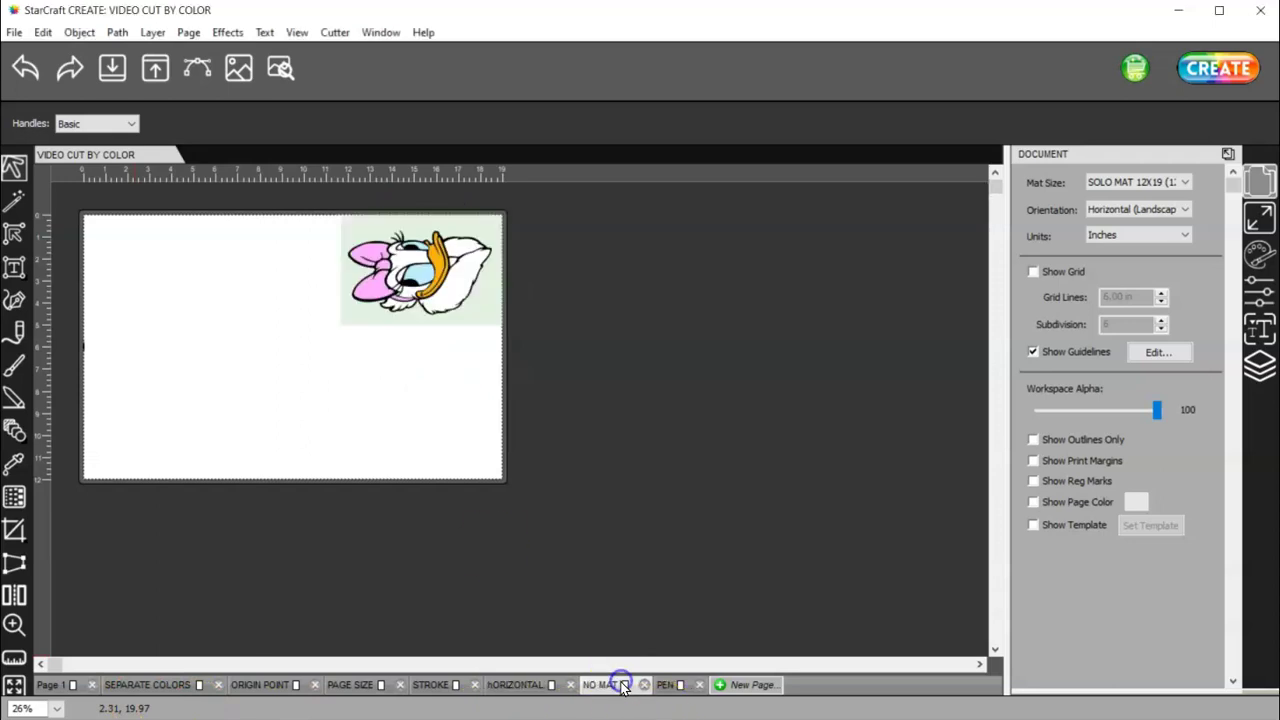
pyautogui.click(1140, 210)
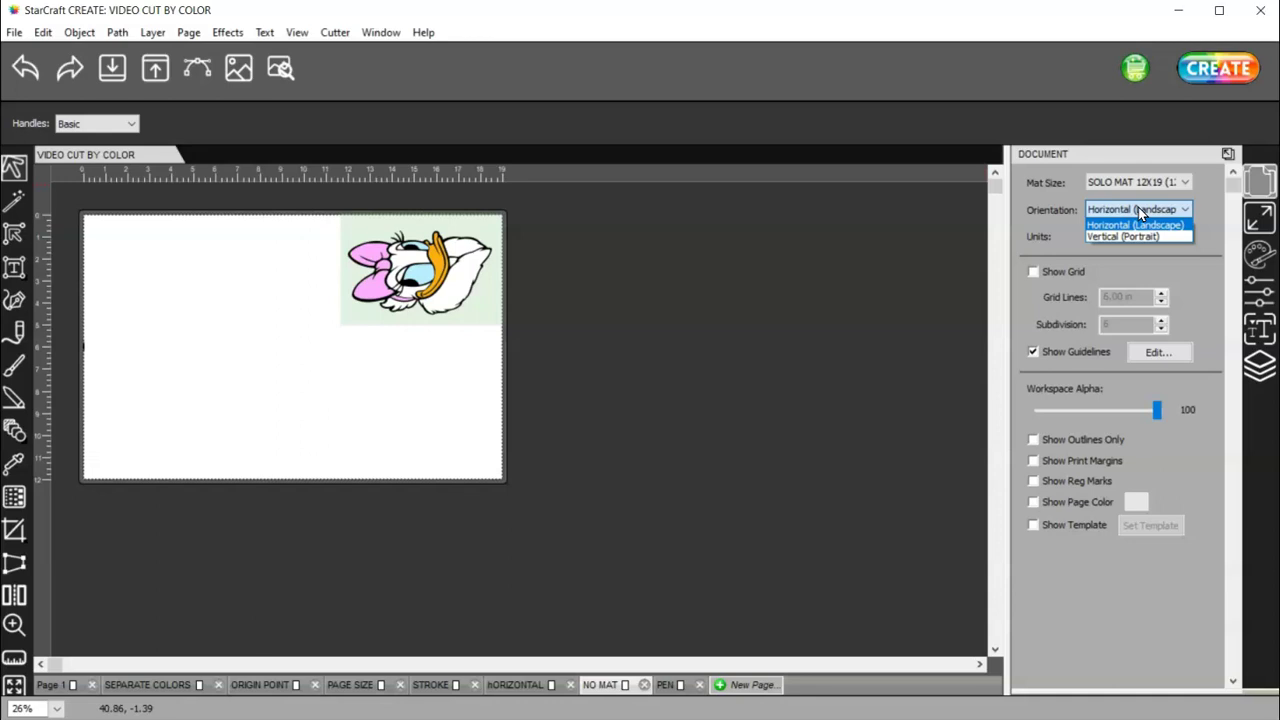
pyautogui.click(1138, 236)
pyautogui.click(1138, 236)
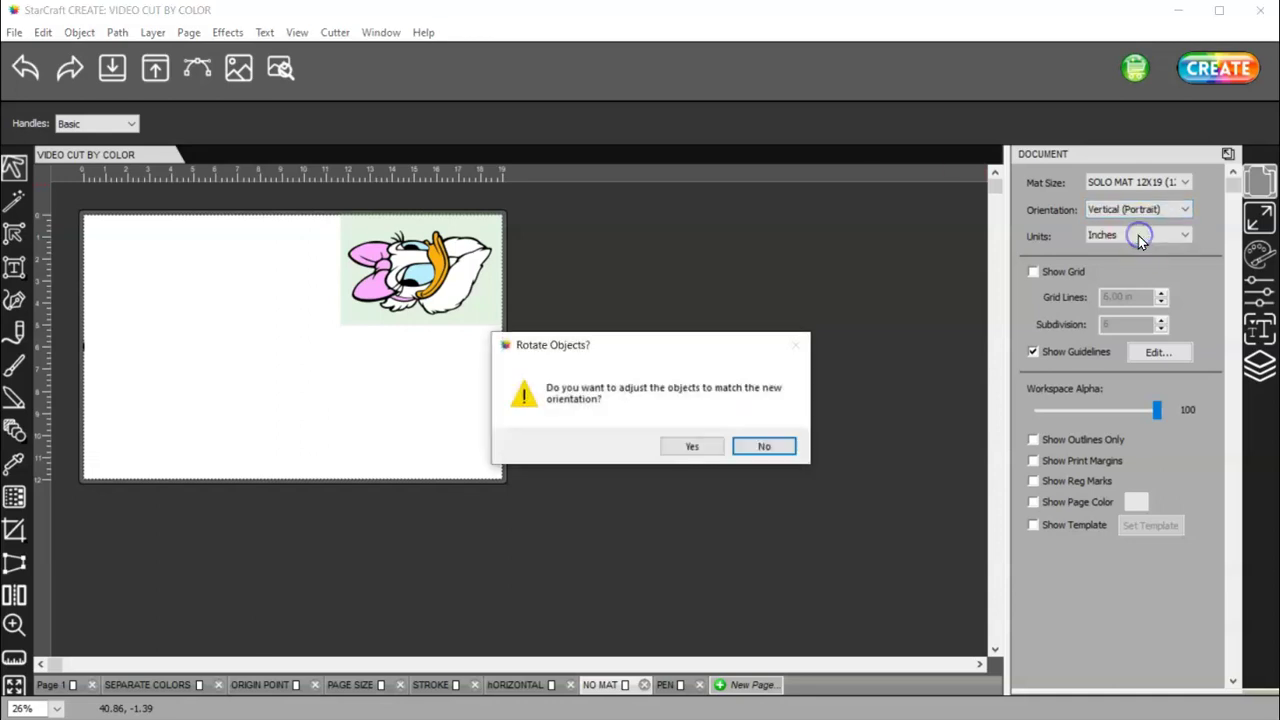
pyautogui.click(696, 446)
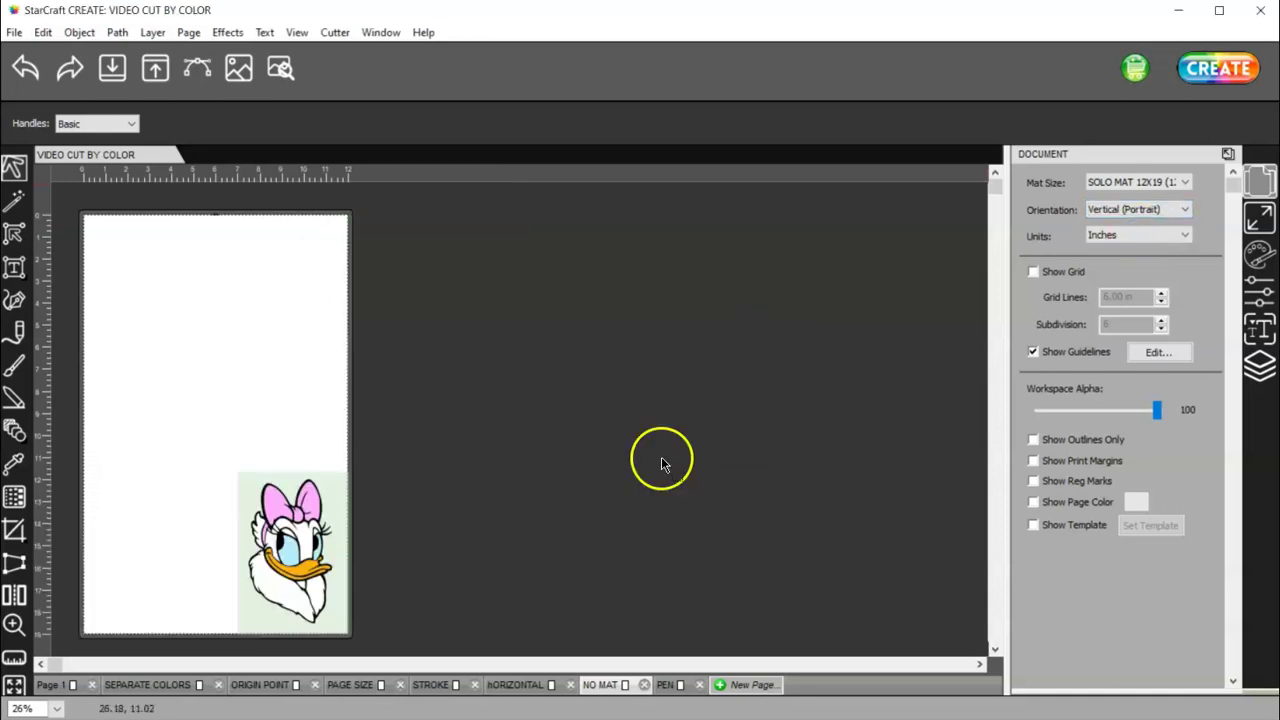
# Select the duck artwork with its green background and start its color-separated cut jobs from the cut settings
pyautogui.click(332, 485)
pyautogui.click(332, 485)
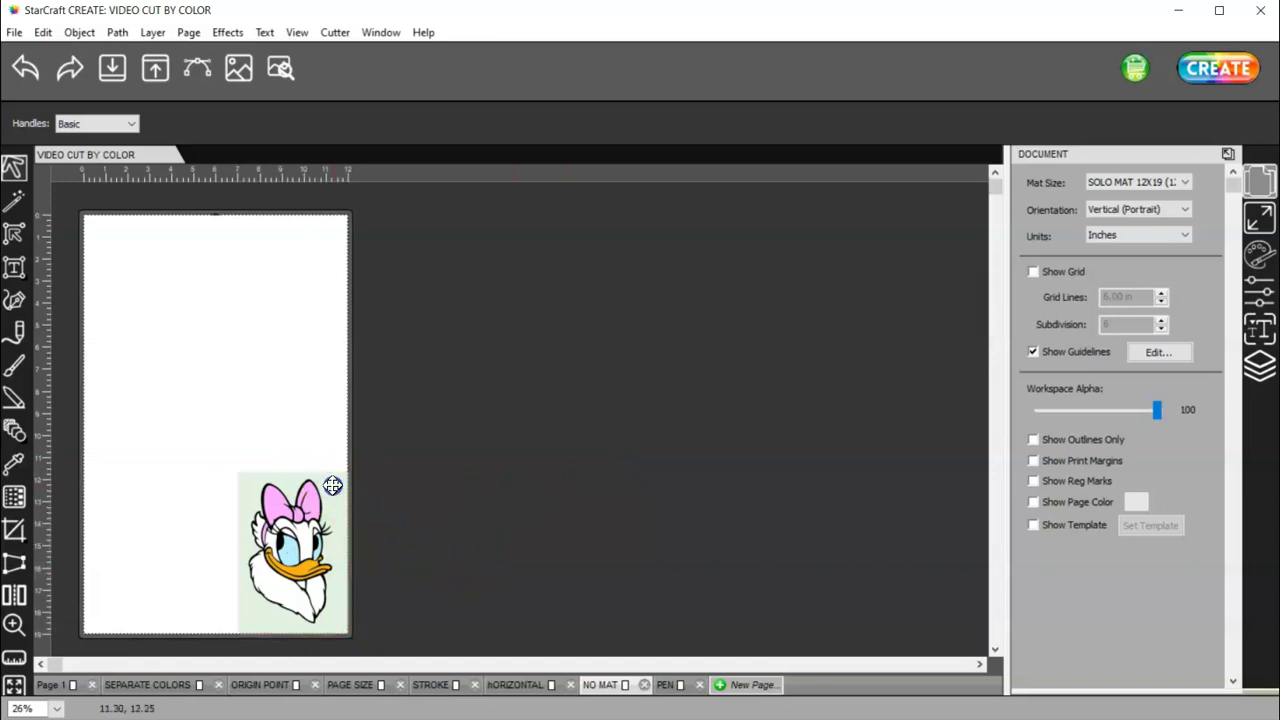
pyautogui.click(332, 485)
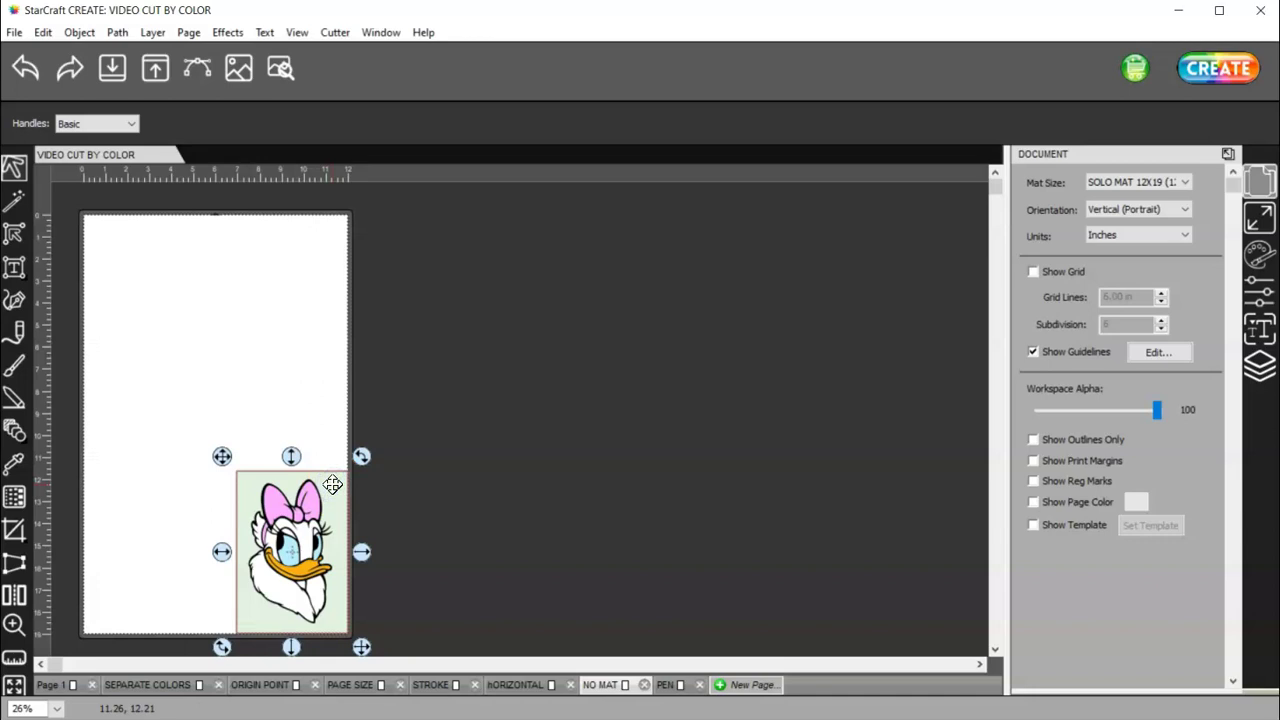
pyautogui.click(332, 485)
pyautogui.click(272, 506)
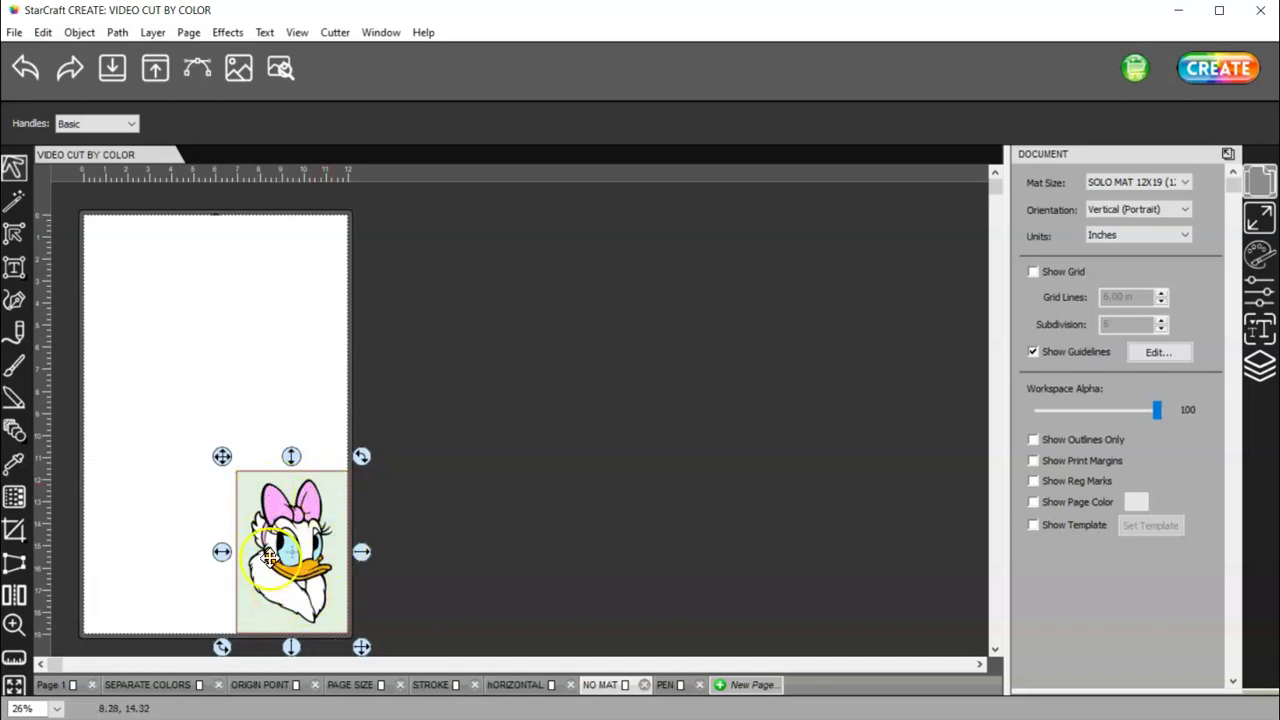
pyautogui.click(1220, 70)
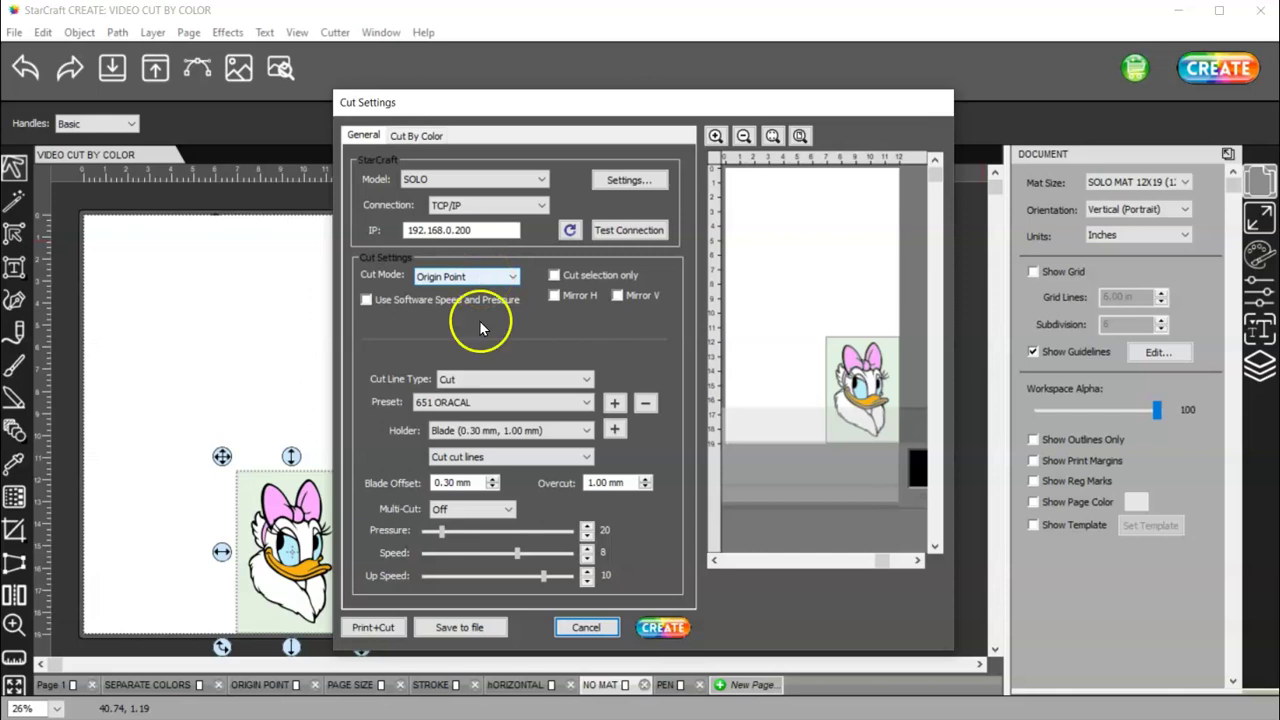
pyautogui.click(663, 627)
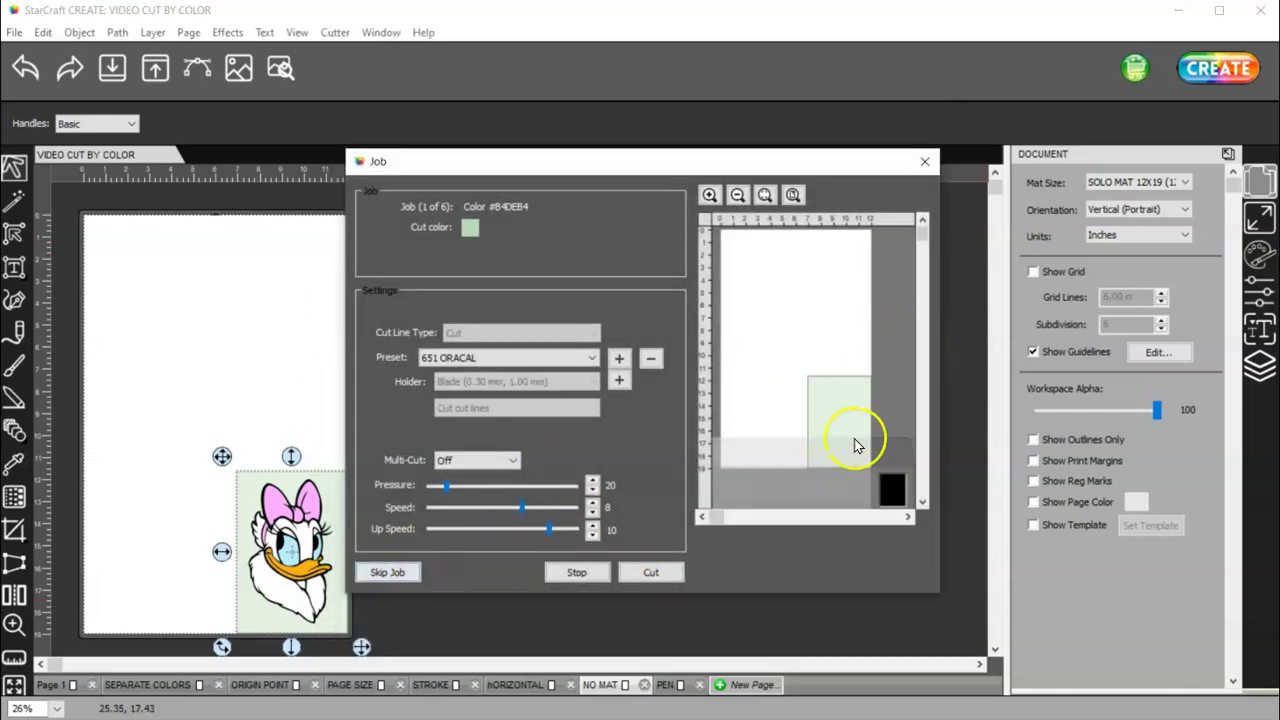
# Skip through all six color jobs of the duck artwork, previewing each color's position without cutting
pyautogui.click(390, 573)
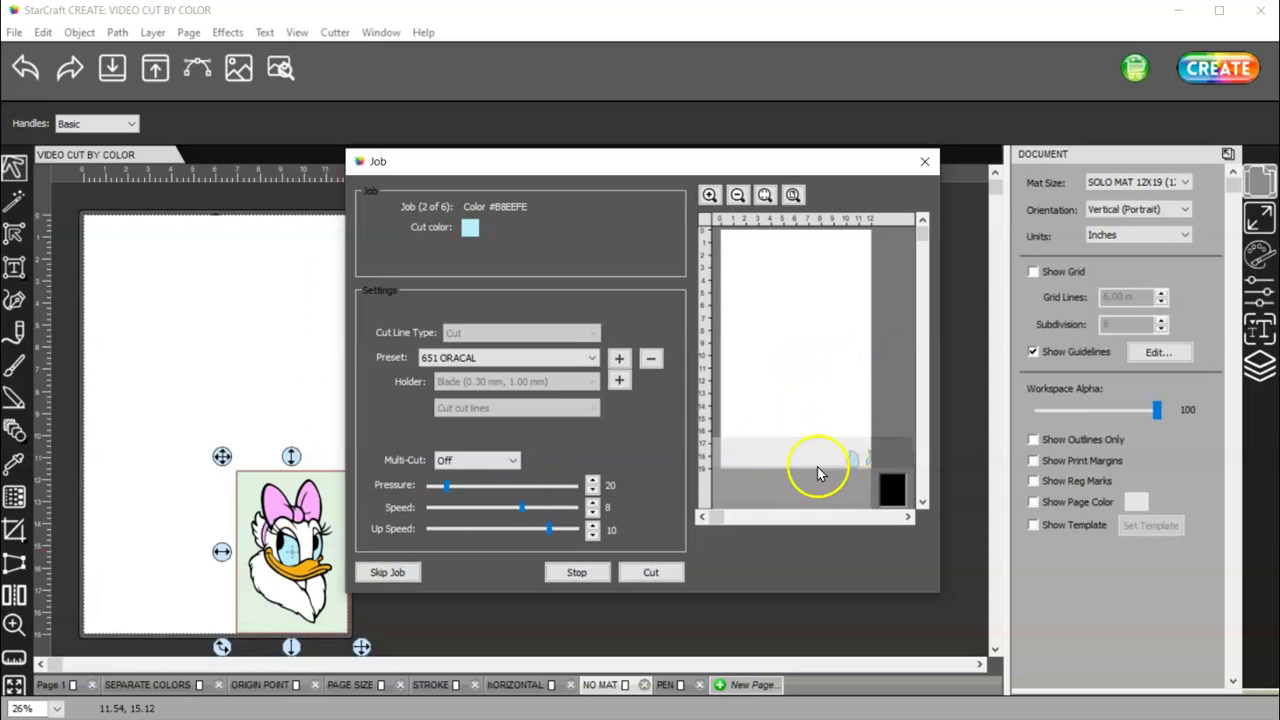
pyautogui.click(390, 573)
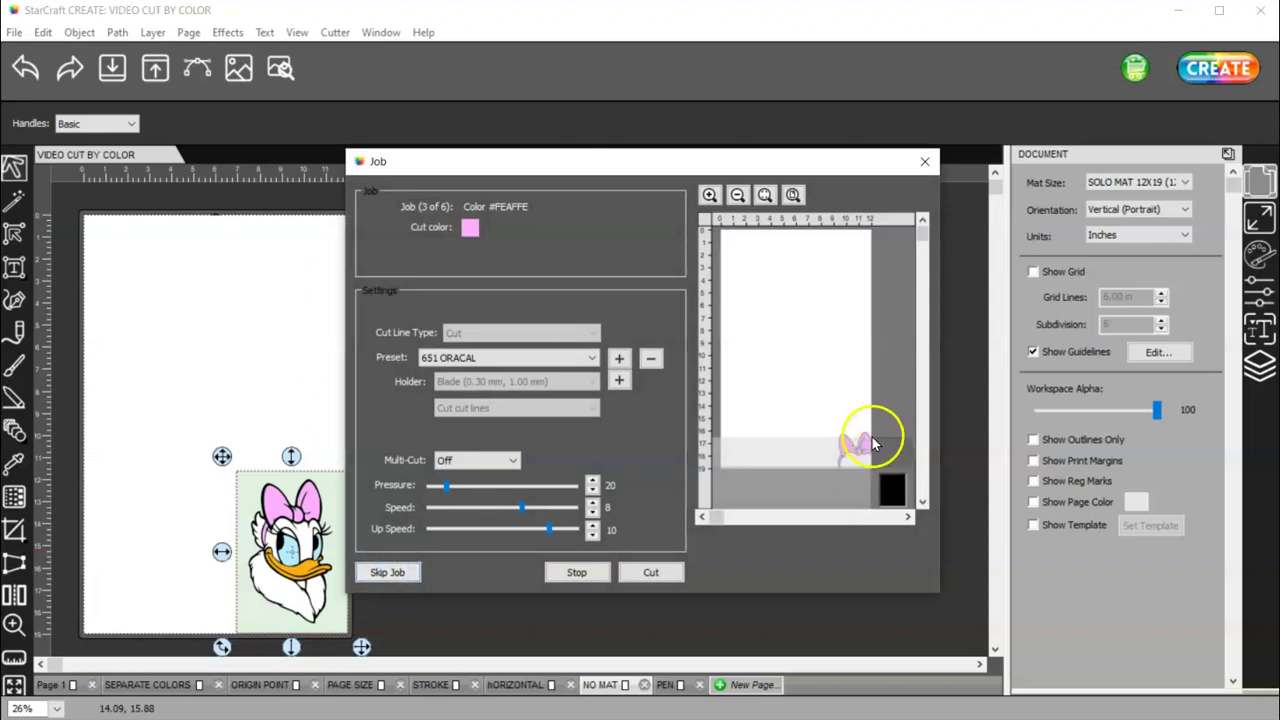
pyautogui.click(390, 573)
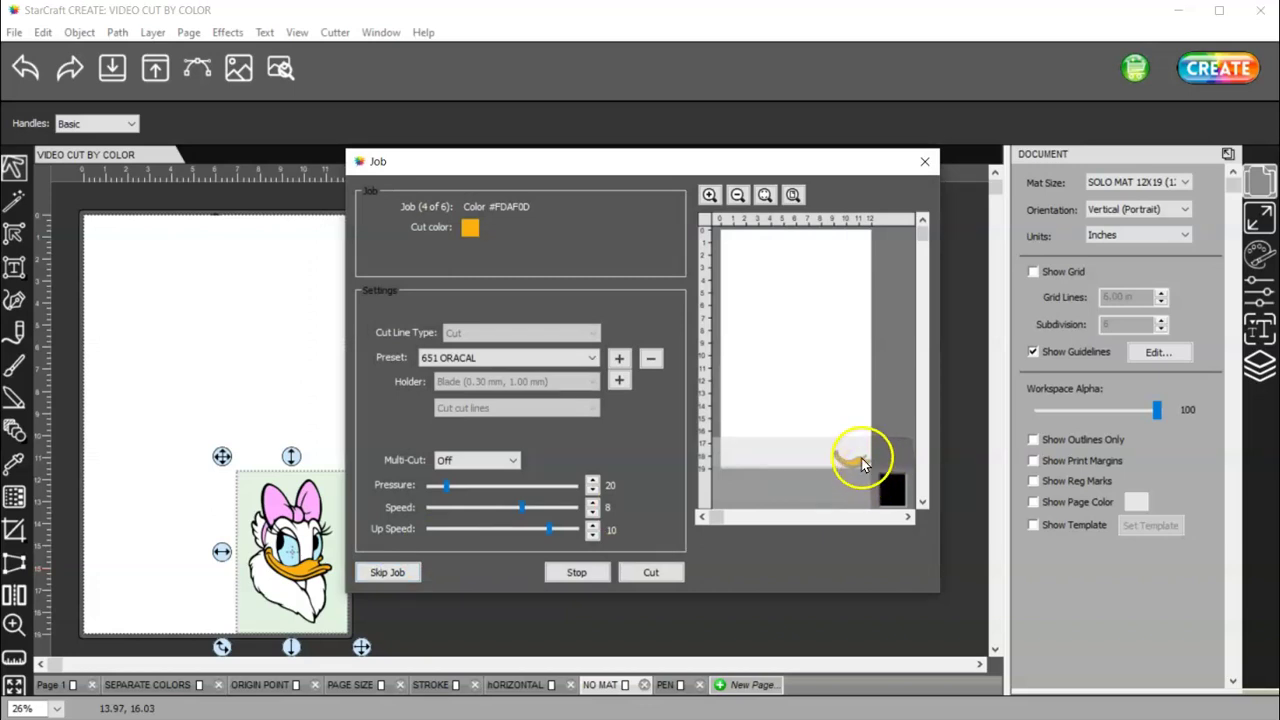
pyautogui.click(398, 573)
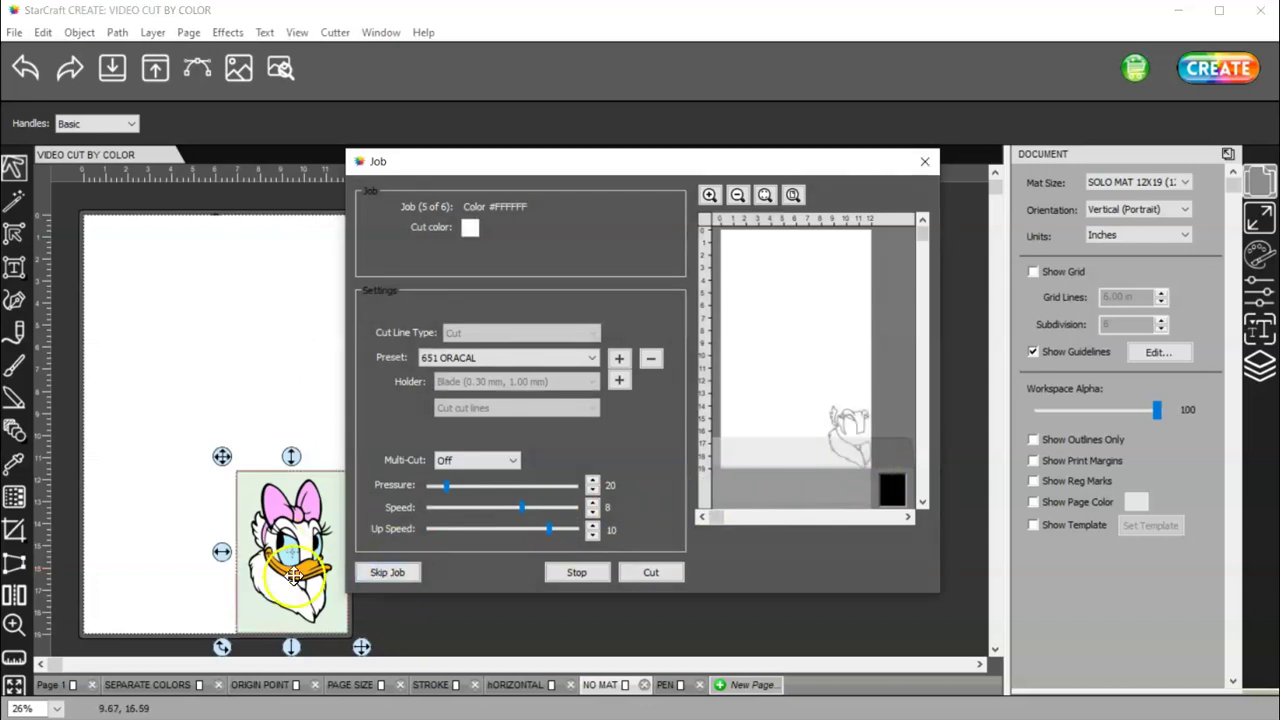
pyautogui.click(392, 575)
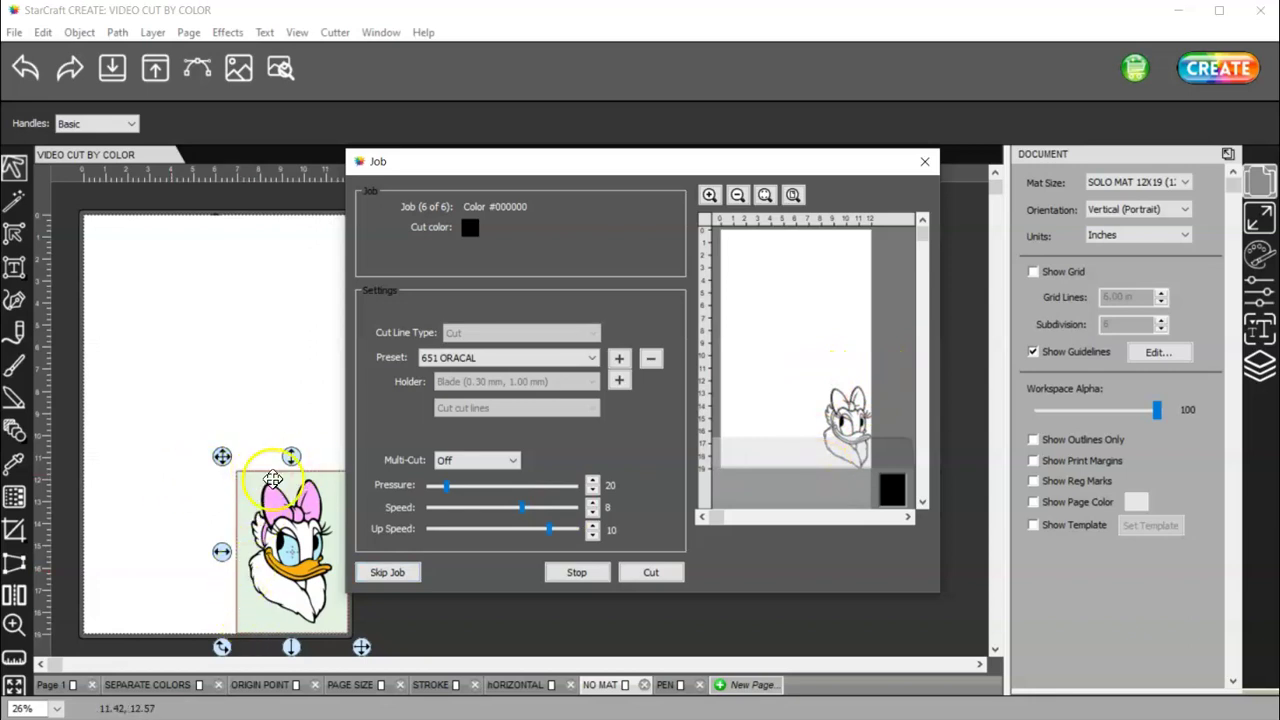
pyautogui.click(386, 573)
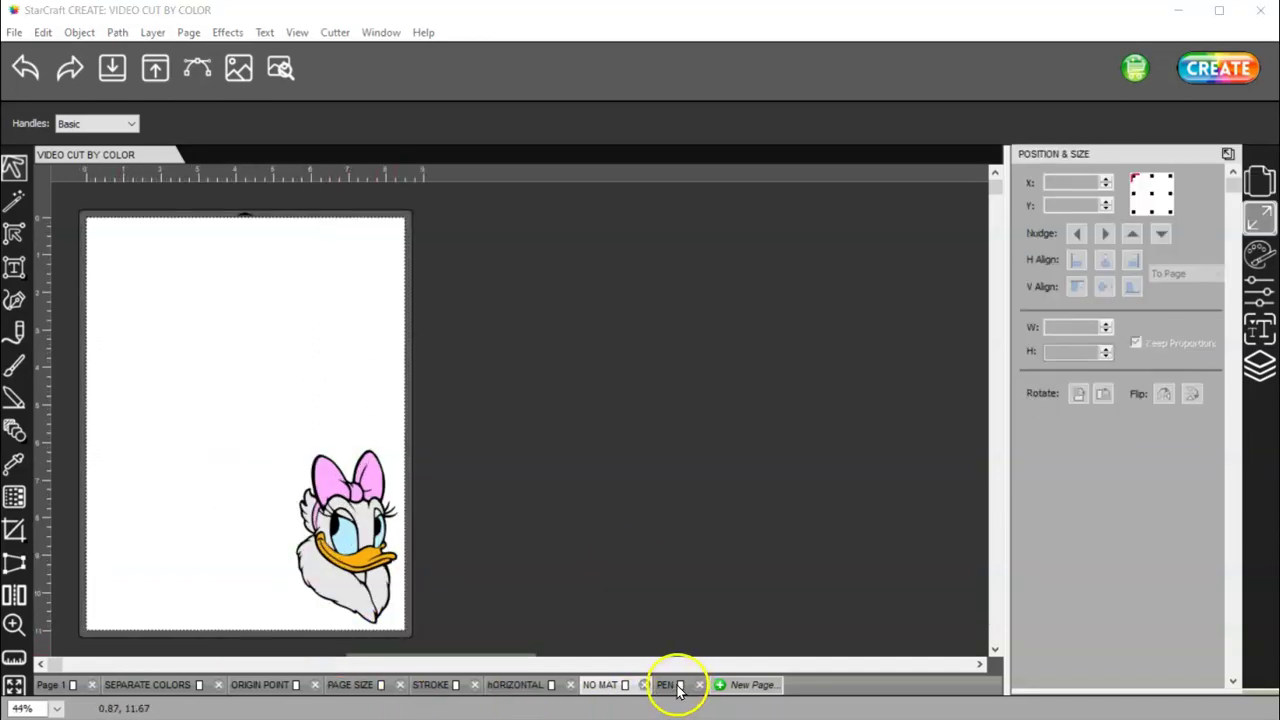
# Open the PEN page with the circle and square outlines and show its document settings
pyautogui.click(672, 685)
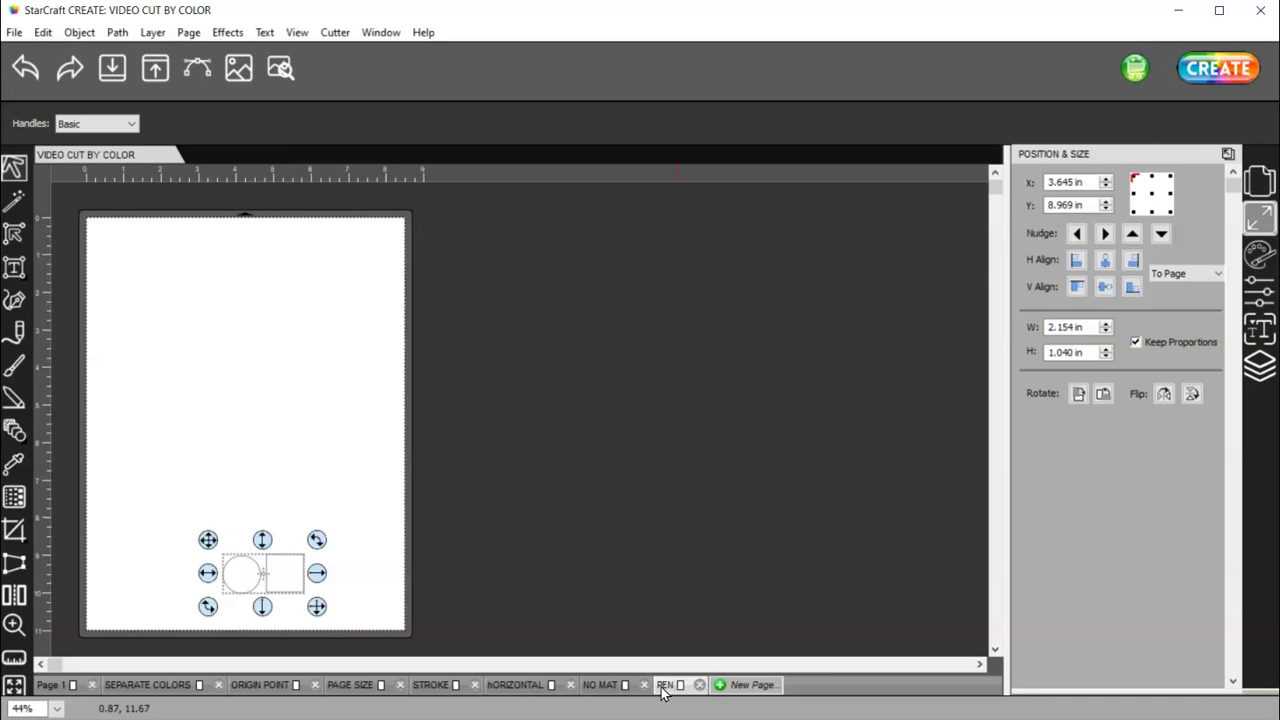
pyautogui.click(631, 694)
pyautogui.click(1260, 178)
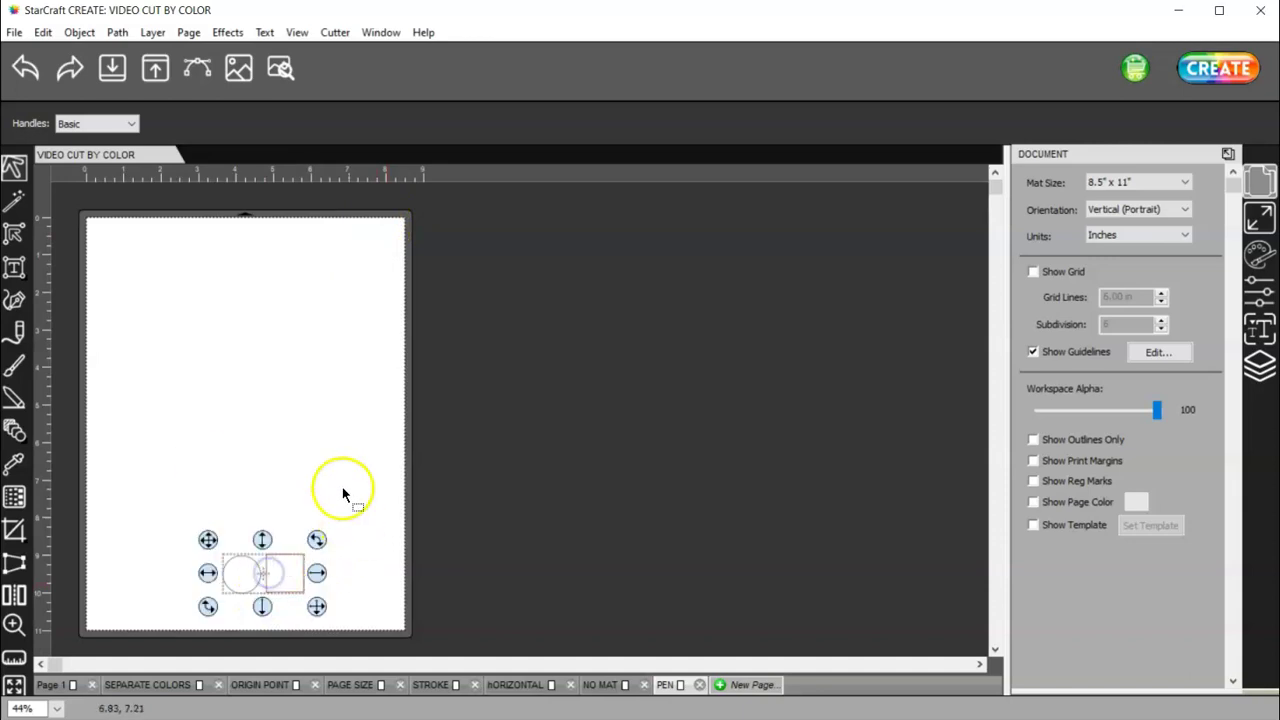
# Switch the stroke type of the circle and square outlines from Pen Color to Color and back to Pen Color
pyautogui.click(1256, 255)
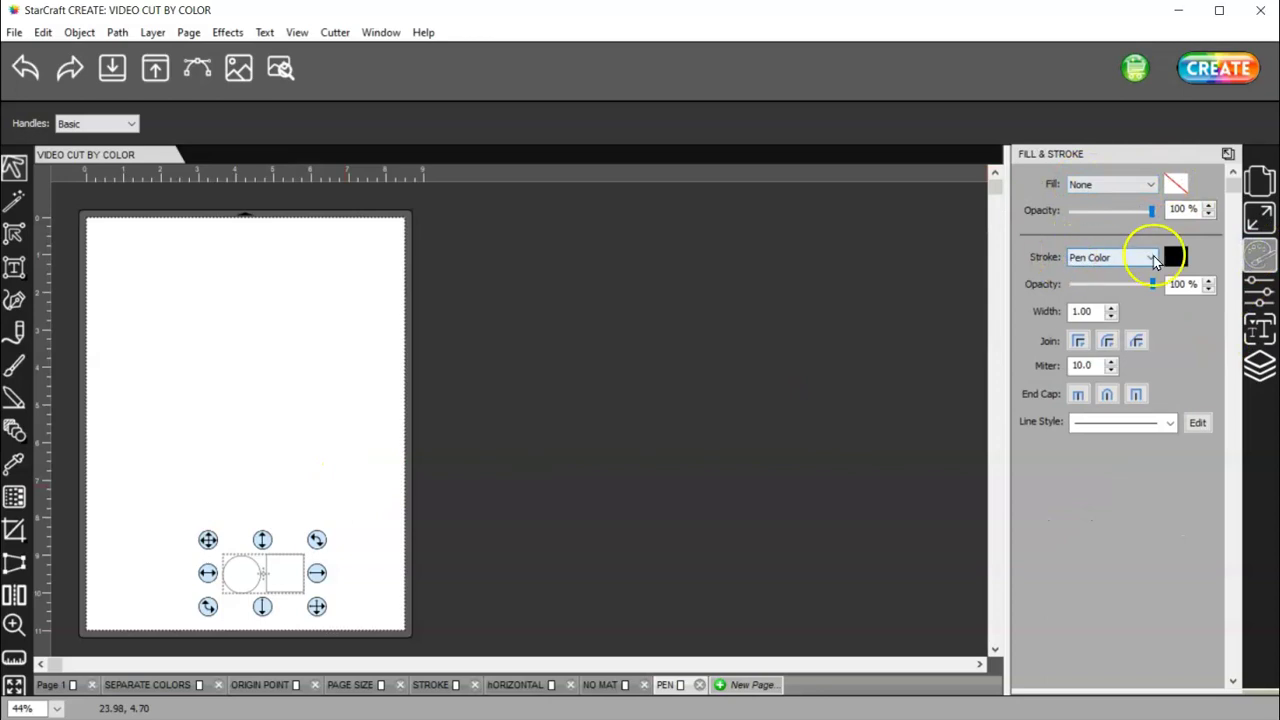
pyautogui.click(1112, 259)
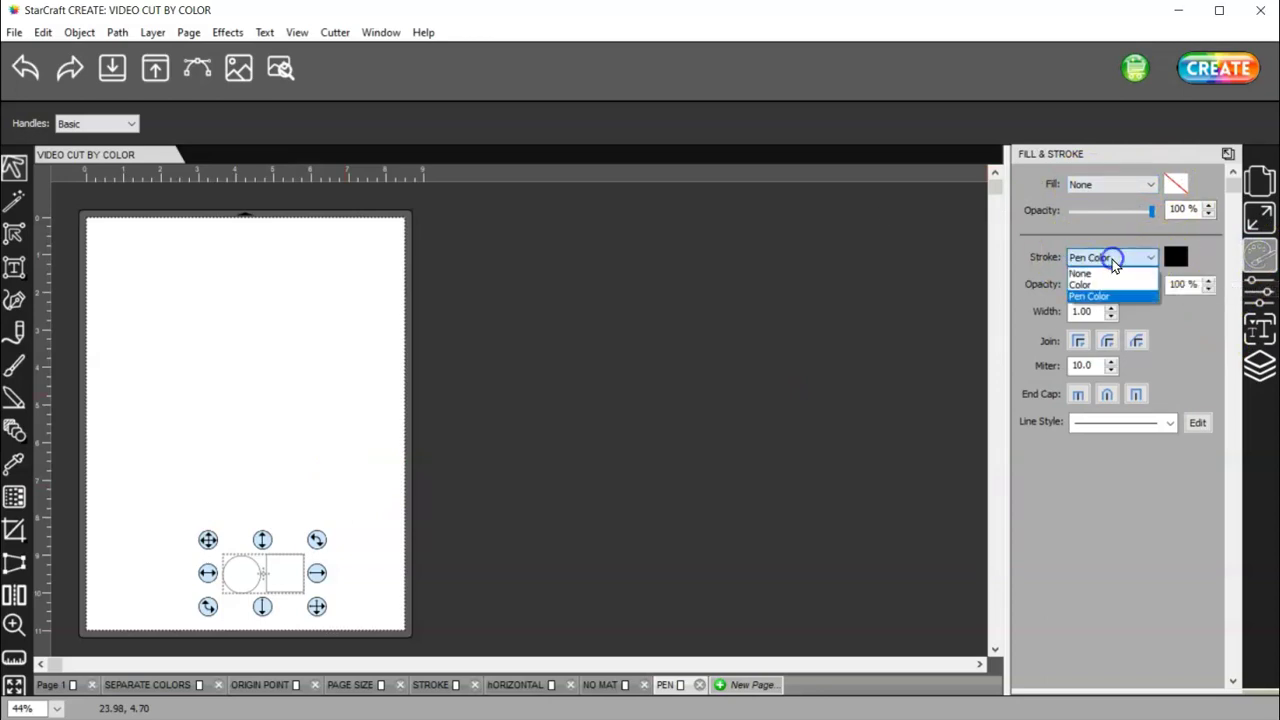
pyautogui.click(1112, 294)
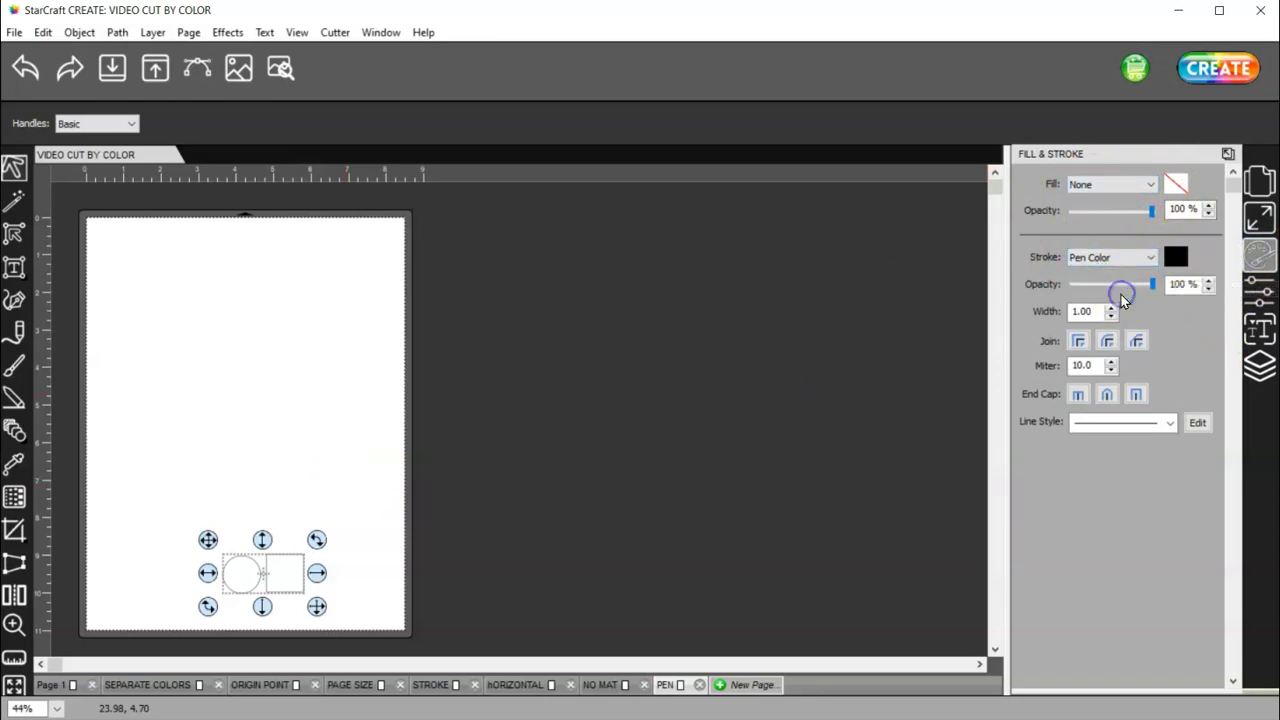
pyautogui.click(1116, 259)
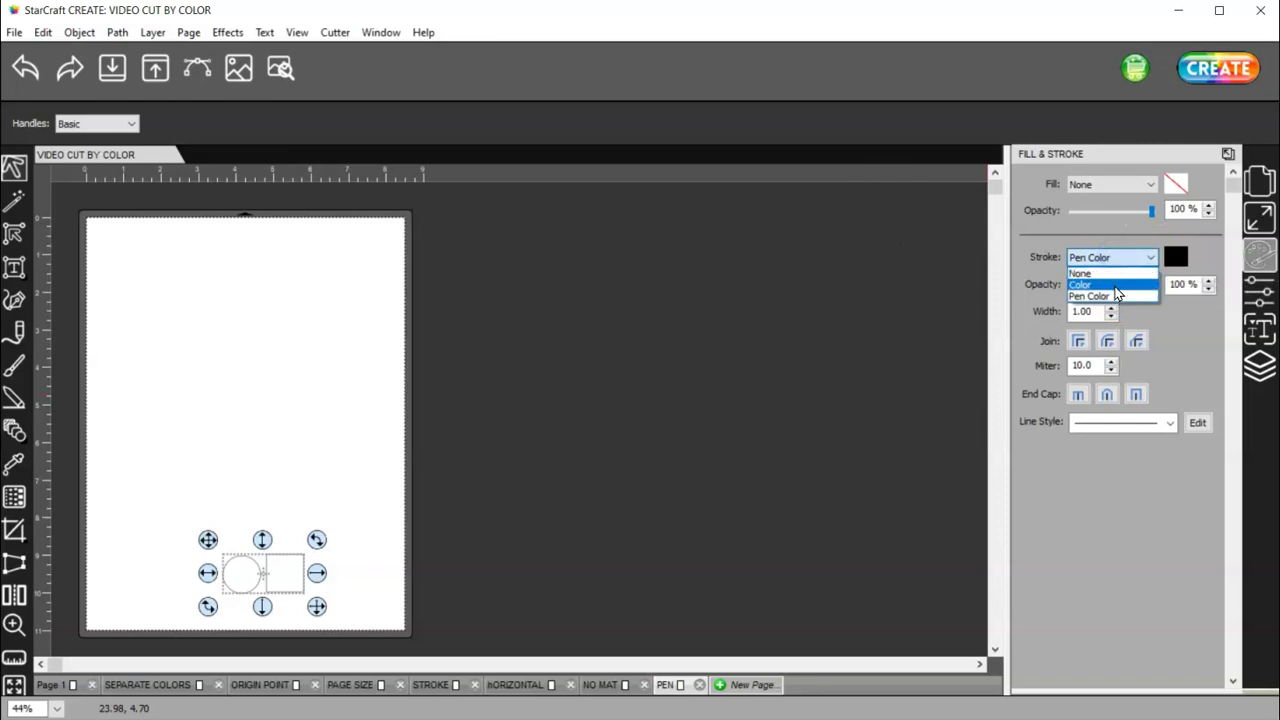
pyautogui.click(1114, 285)
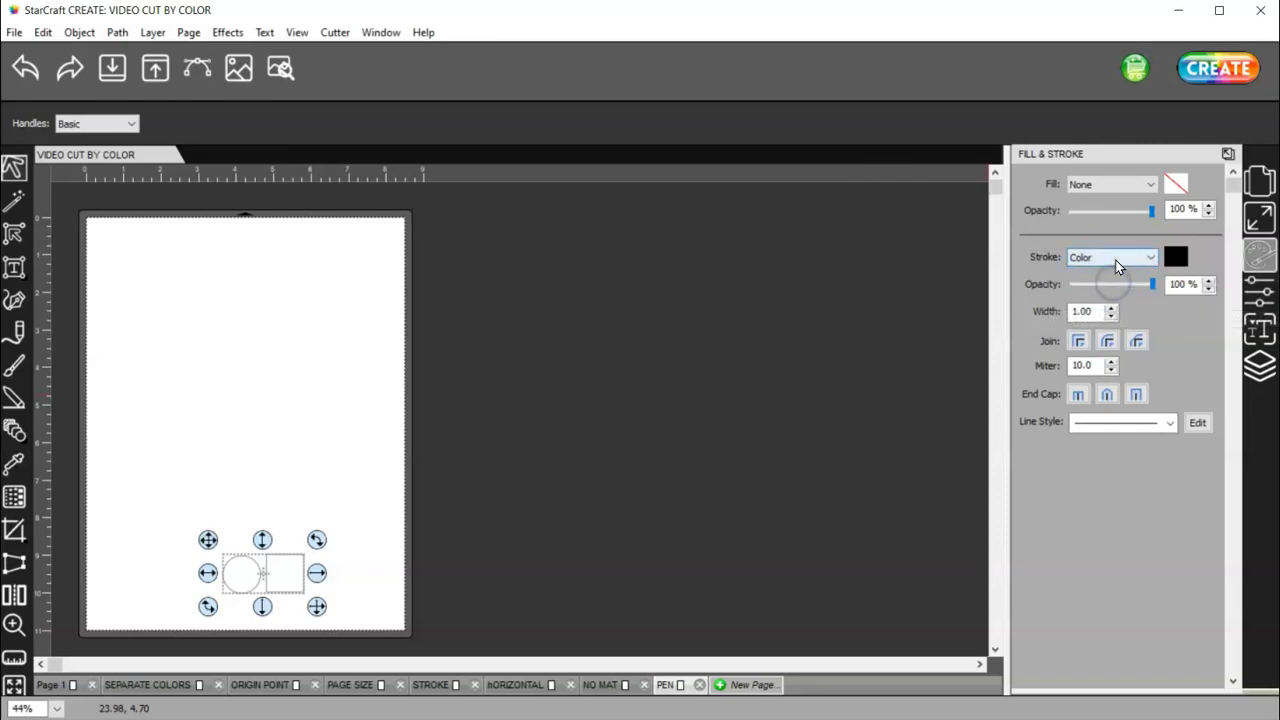
pyautogui.click(1140, 258)
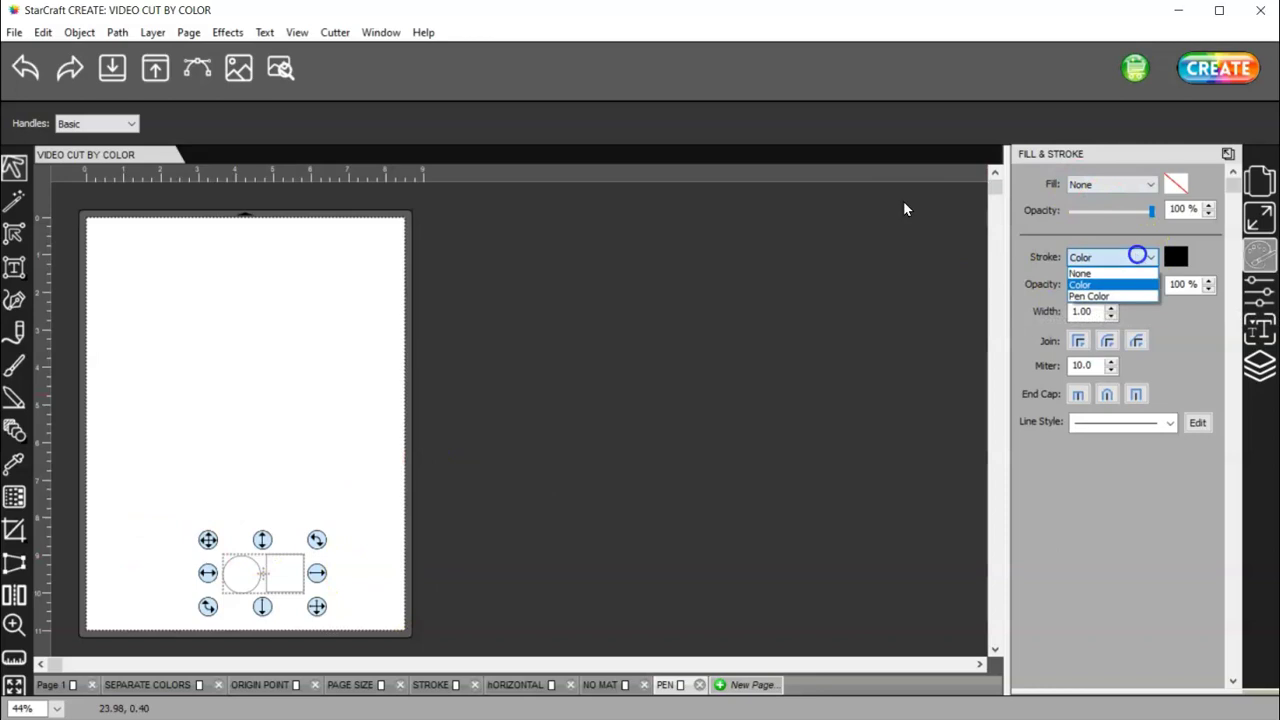
pyautogui.click(1109, 297)
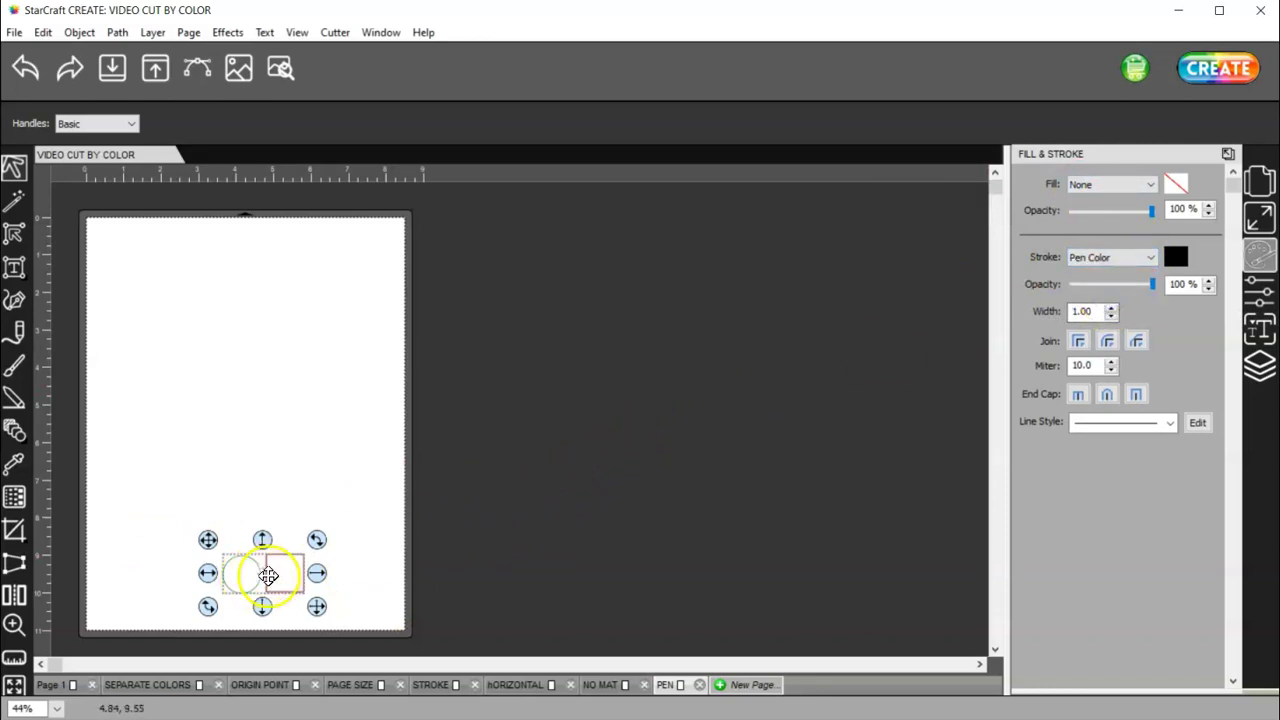
# Move the circle and square outlines together toward the lower-right corner of the PEN page
pyautogui.moveTo(264, 570); pyautogui.dragTo(341, 579)
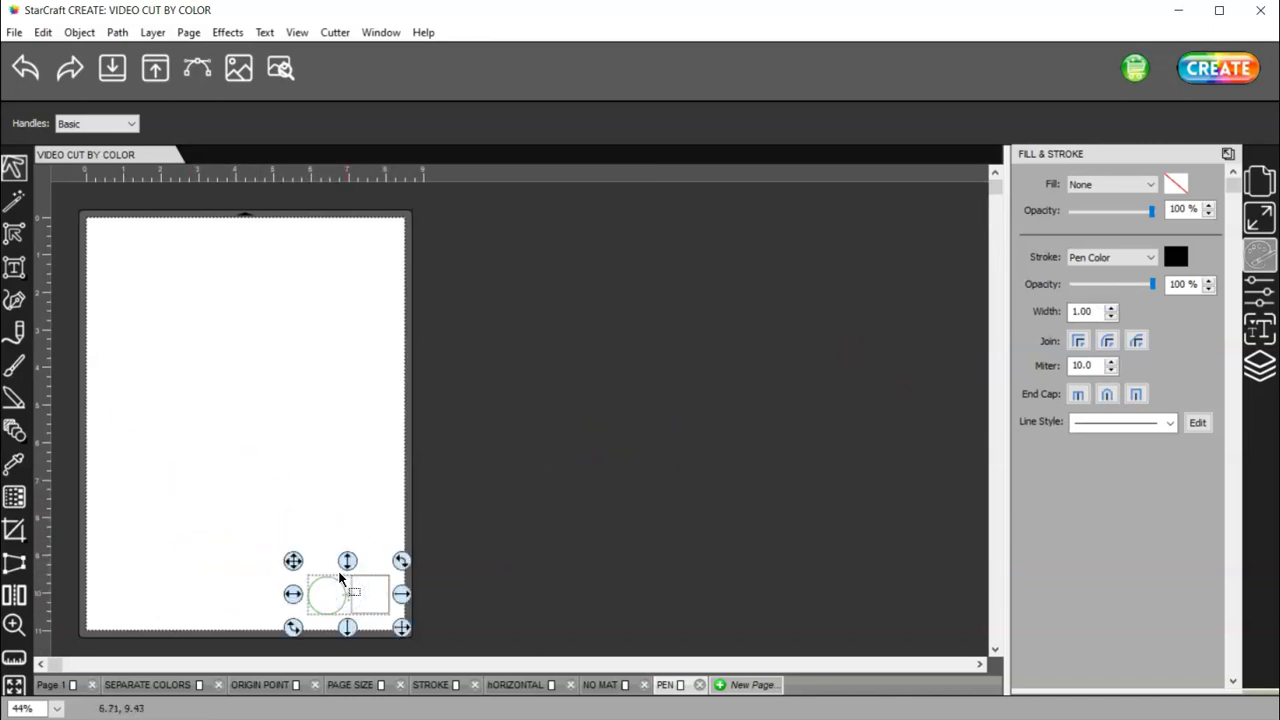
pyautogui.moveTo(354, 591); pyautogui.dragTo(328, 558)
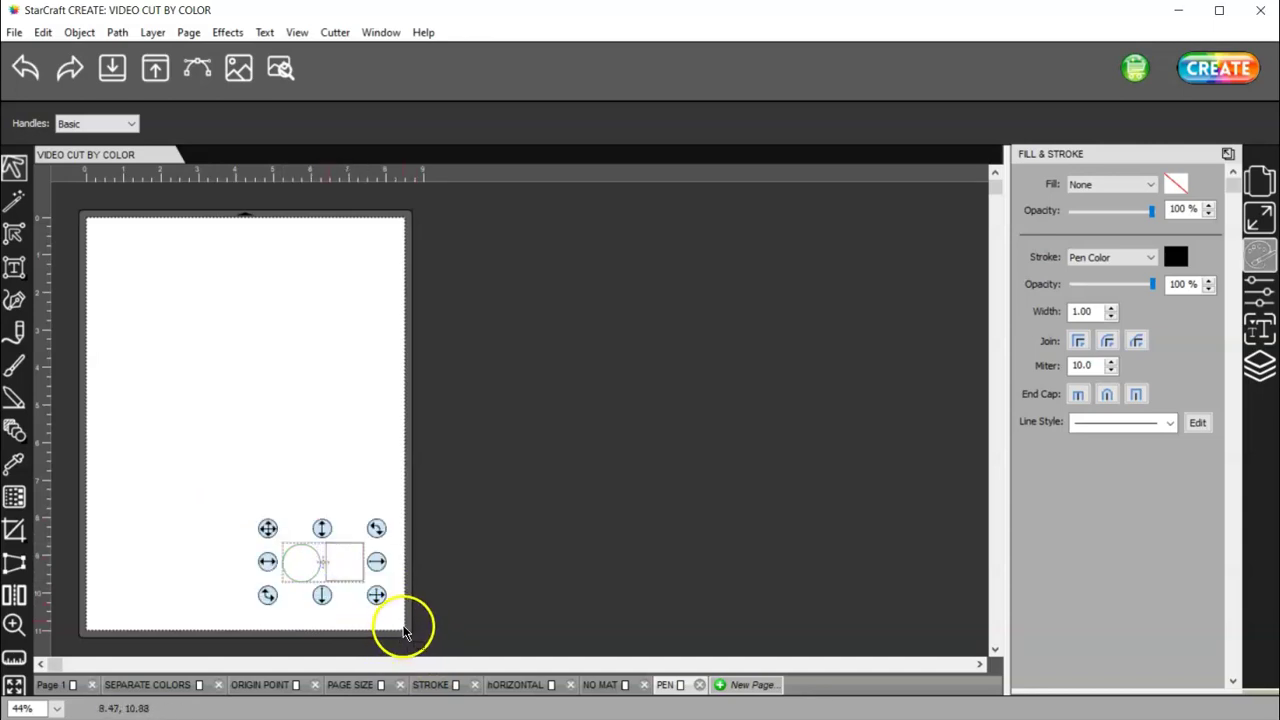
# Open the cut settings for the PEN page and use the WYSIWYG cut mode with the Draw (Pen) cut line type
pyautogui.click(1218, 68)
pyautogui.click(541, 207)
pyautogui.click(466, 278)
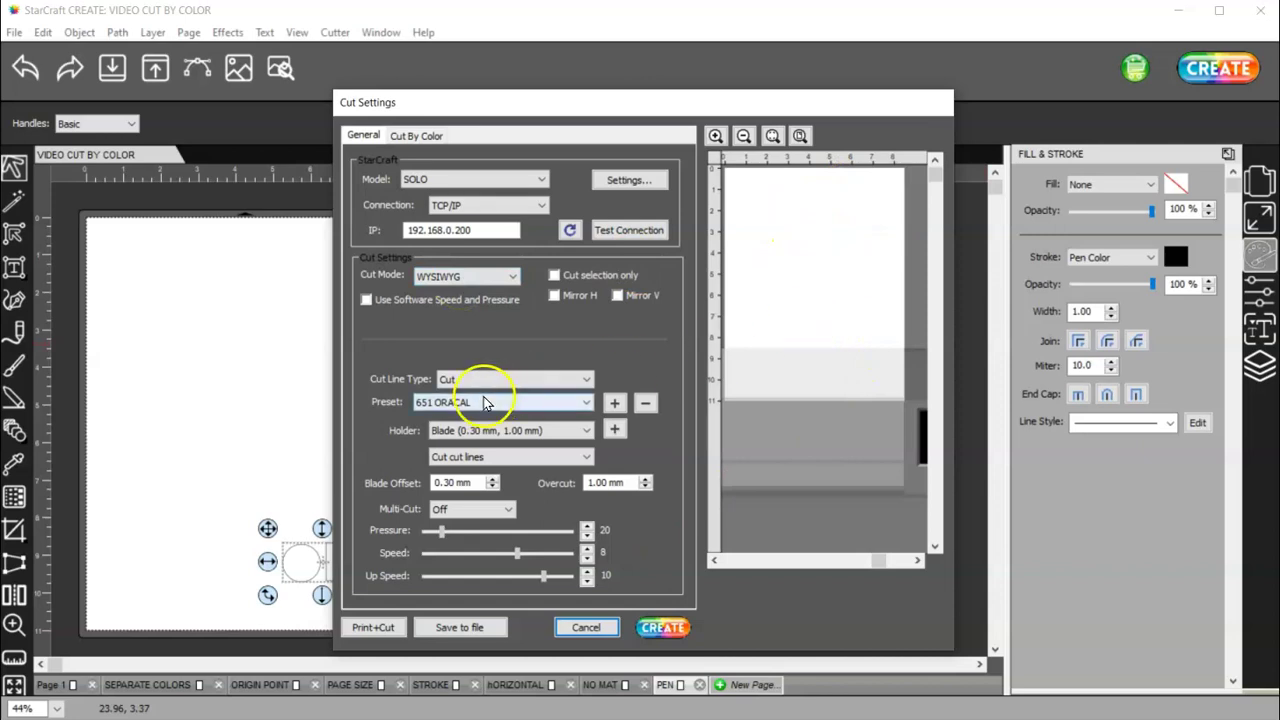
pyautogui.click(520, 379)
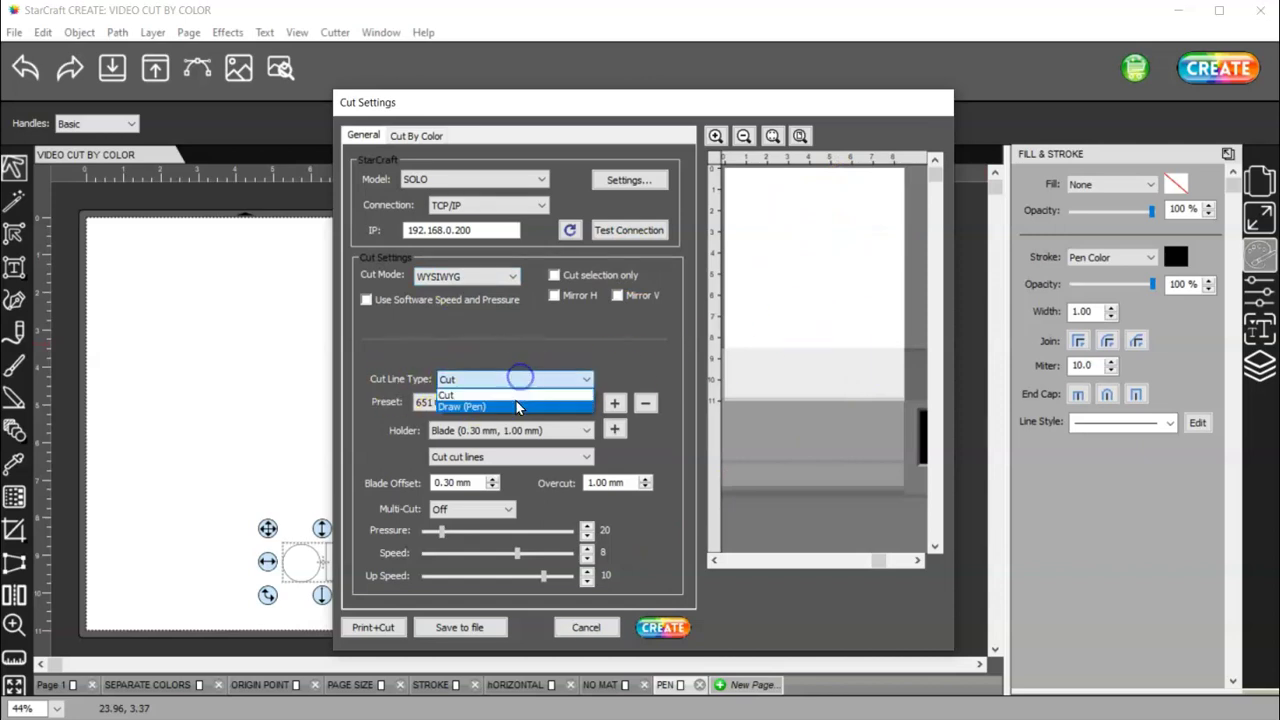
pyautogui.click(518, 407)
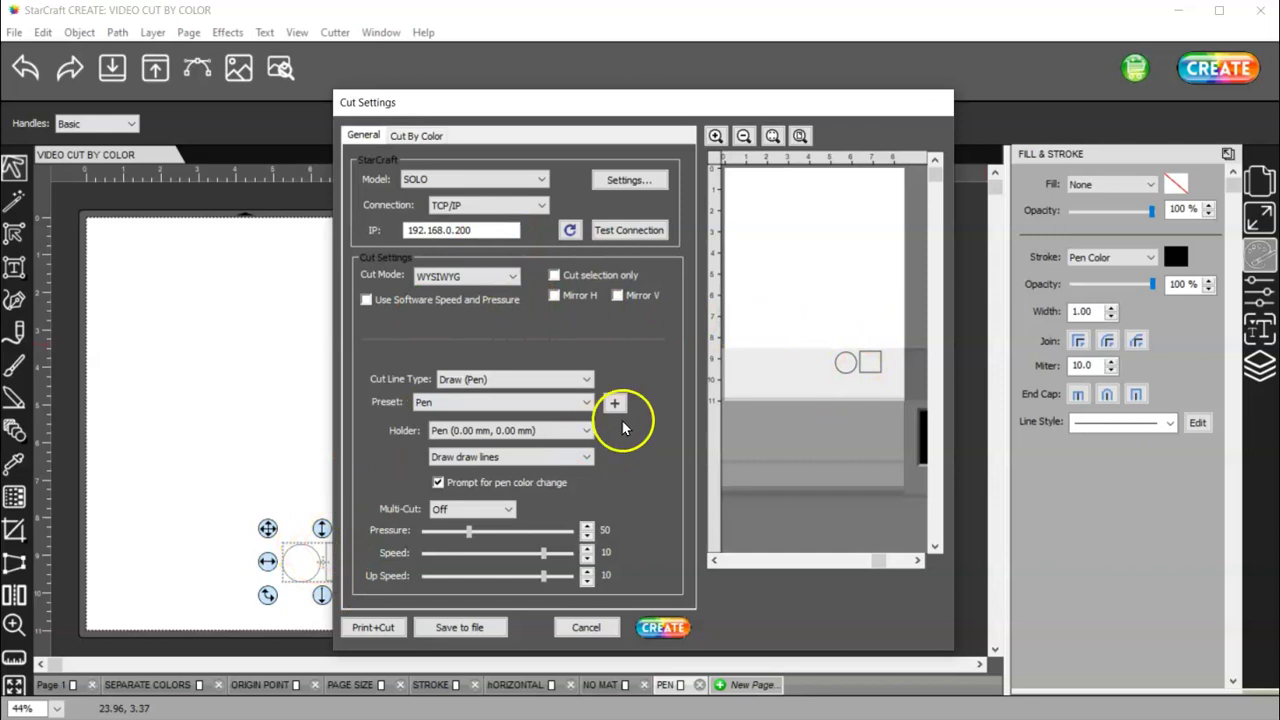
# Change the cut mode to Origin Point to preview the pen shapes' placement, and close the cut settings
pyautogui.click(480, 276)
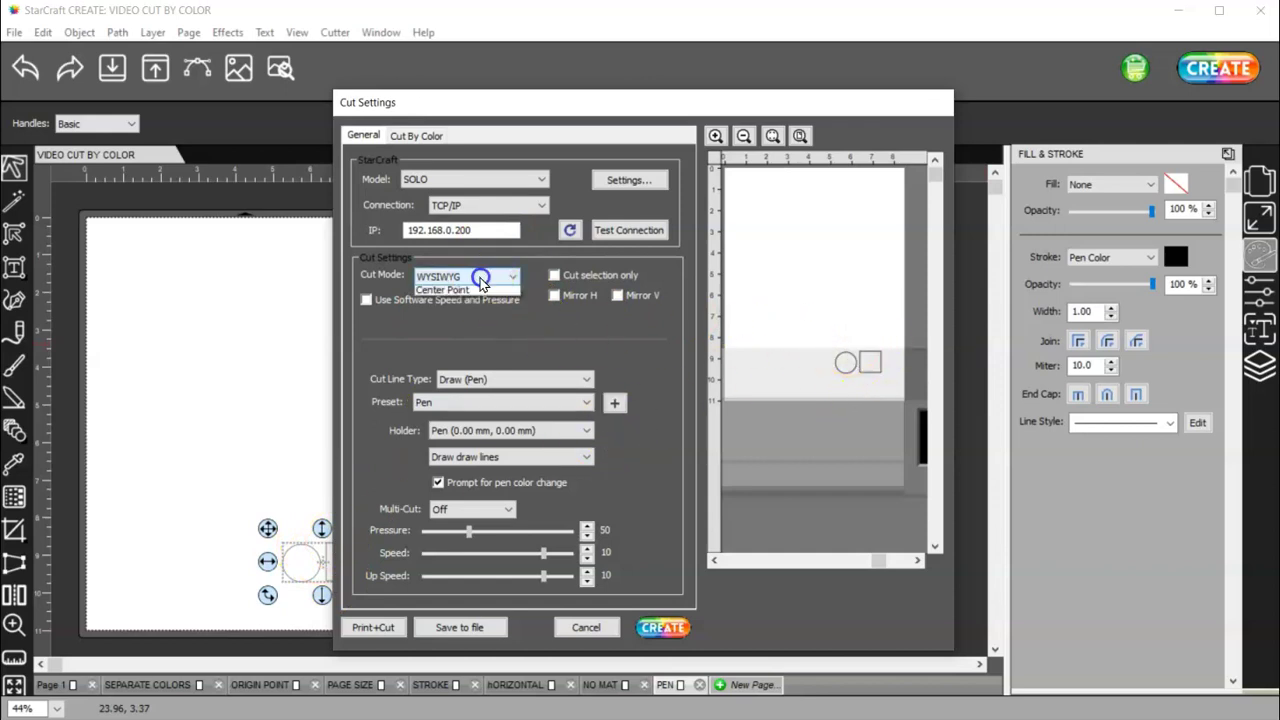
pyautogui.click(478, 305)
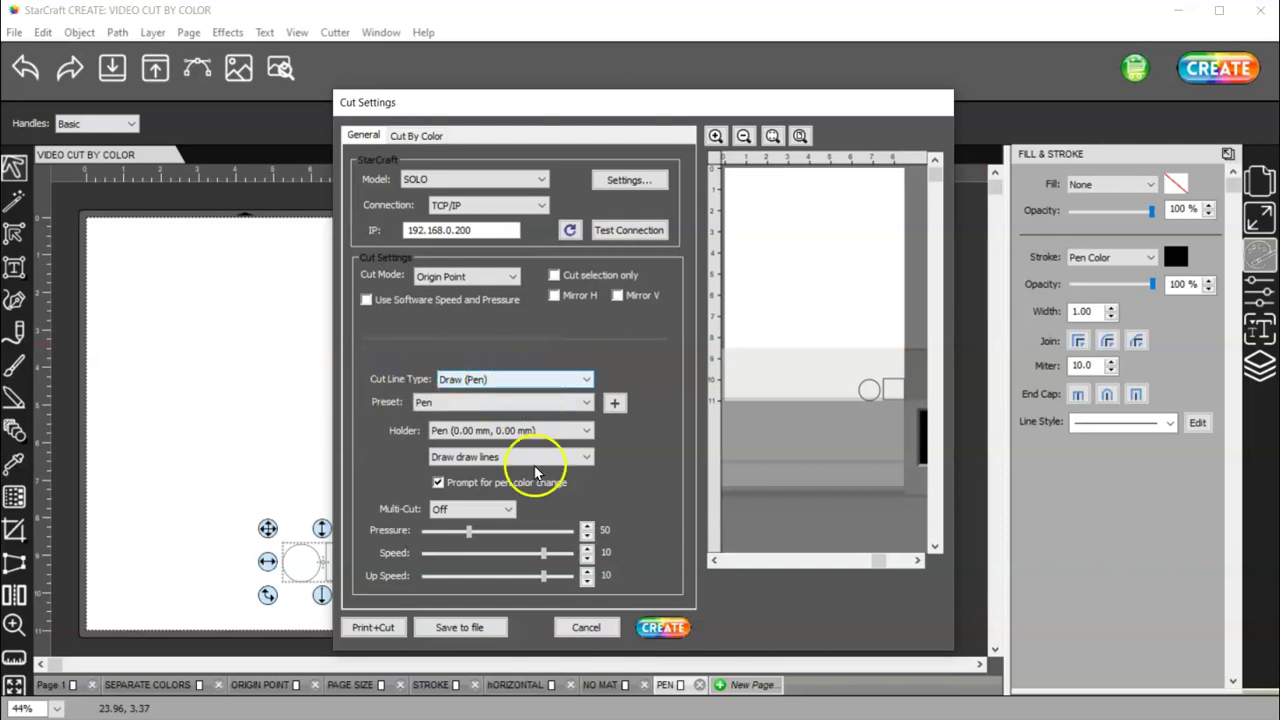
pyautogui.click(586, 627)
# Select the circle and square outlines together and move them up into the lower-left part of the page
pyautogui.click(252, 449)
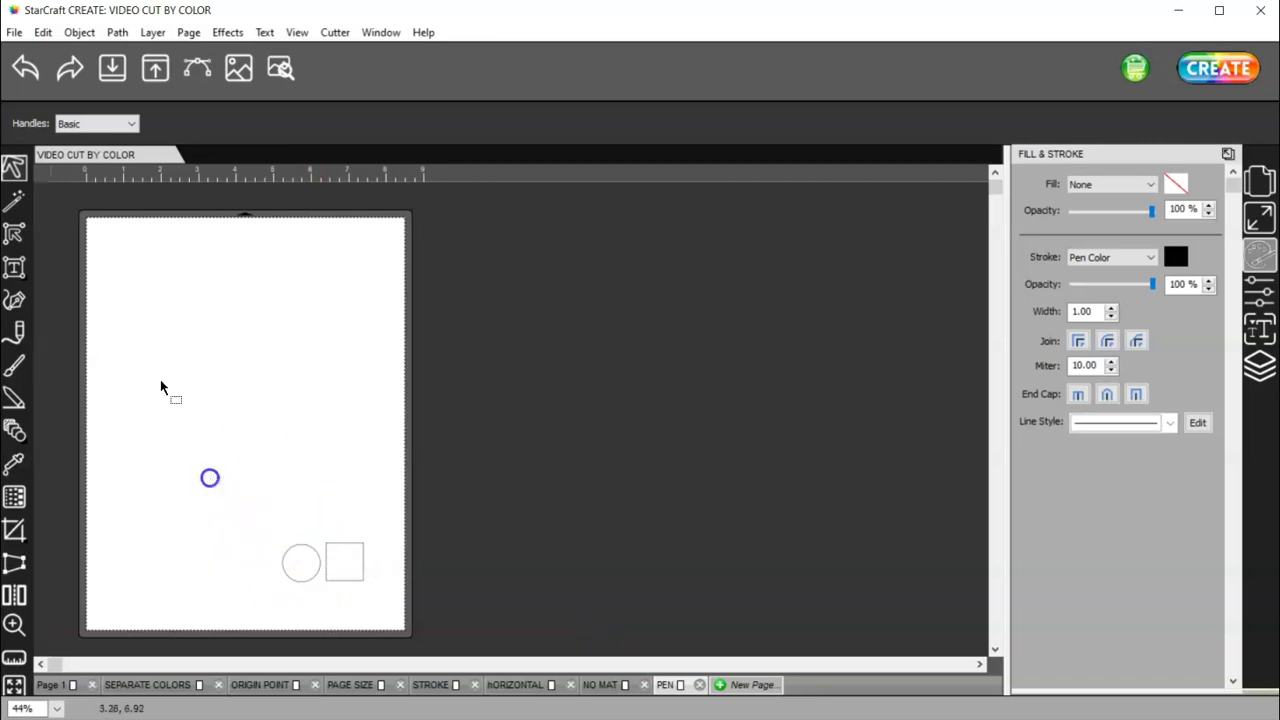
pyautogui.moveTo(251, 497); pyautogui.dragTo(458, 618)
pyautogui.moveTo(318, 567); pyautogui.dragTo(204, 499)
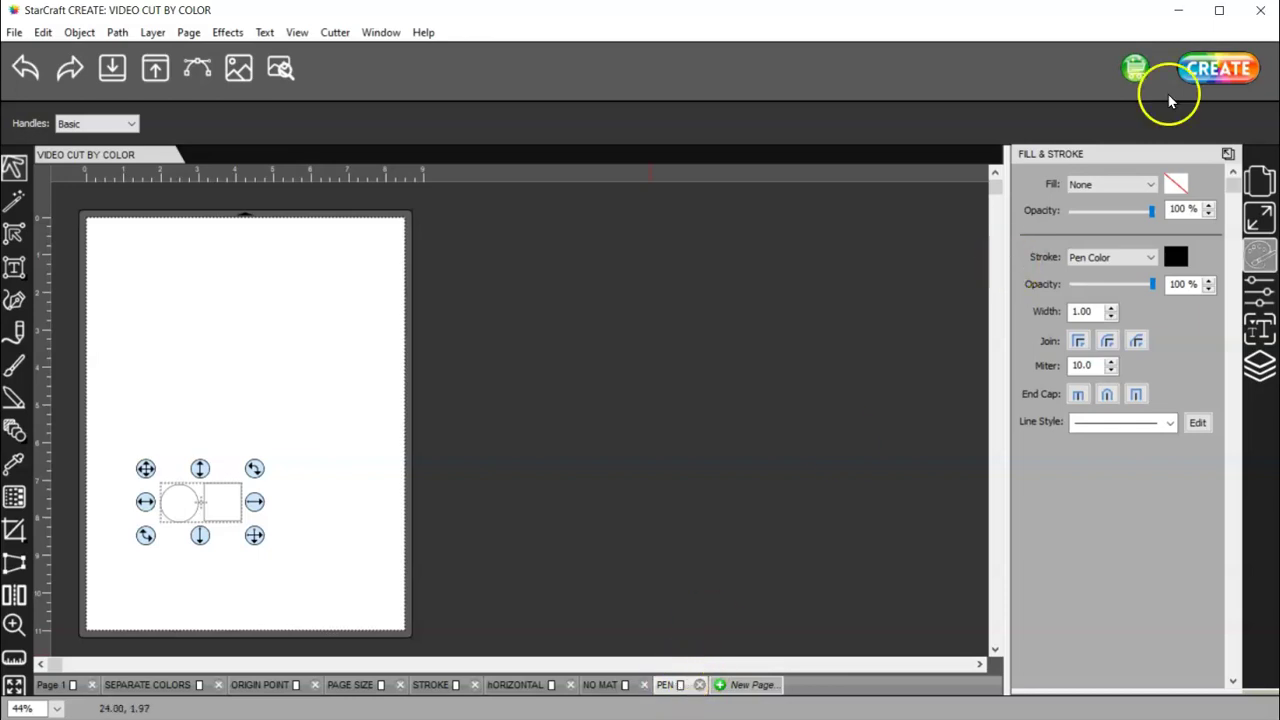
# Set the pen job's cut mode to WYSIWYG in the cut settings, and deselect the circle and square on the page
pyautogui.click(1218, 70)
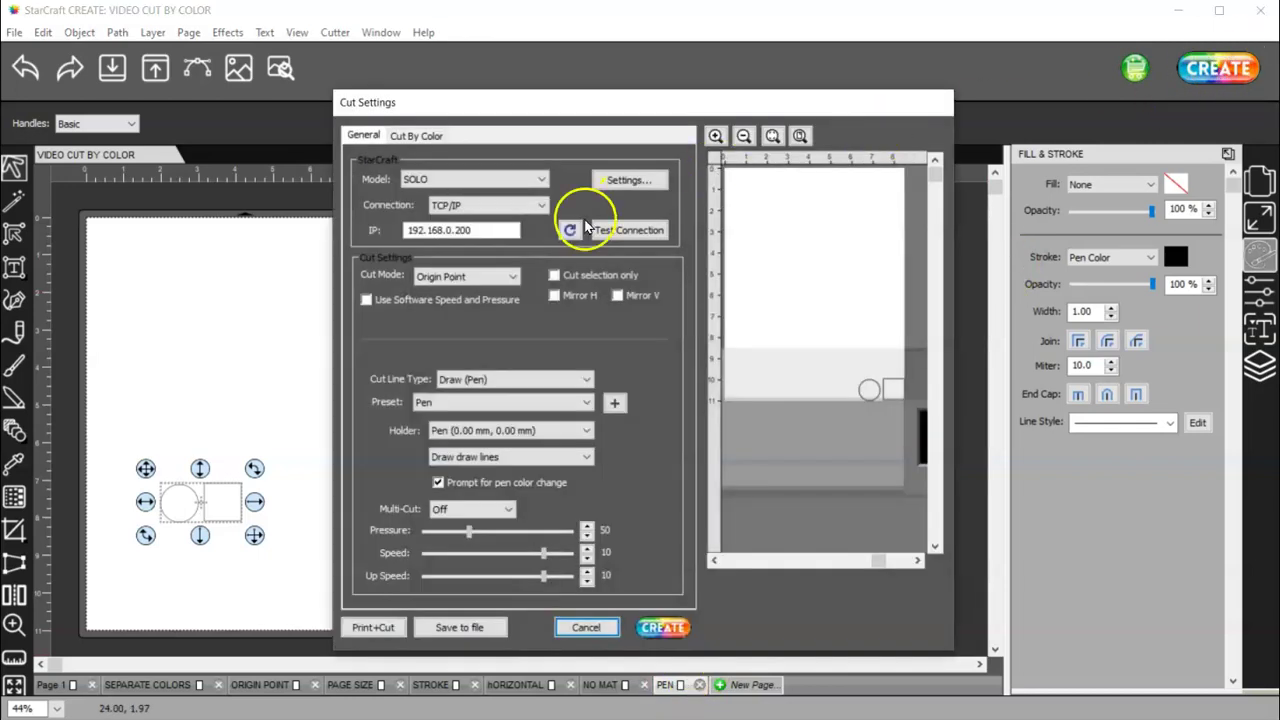
pyautogui.click(473, 276)
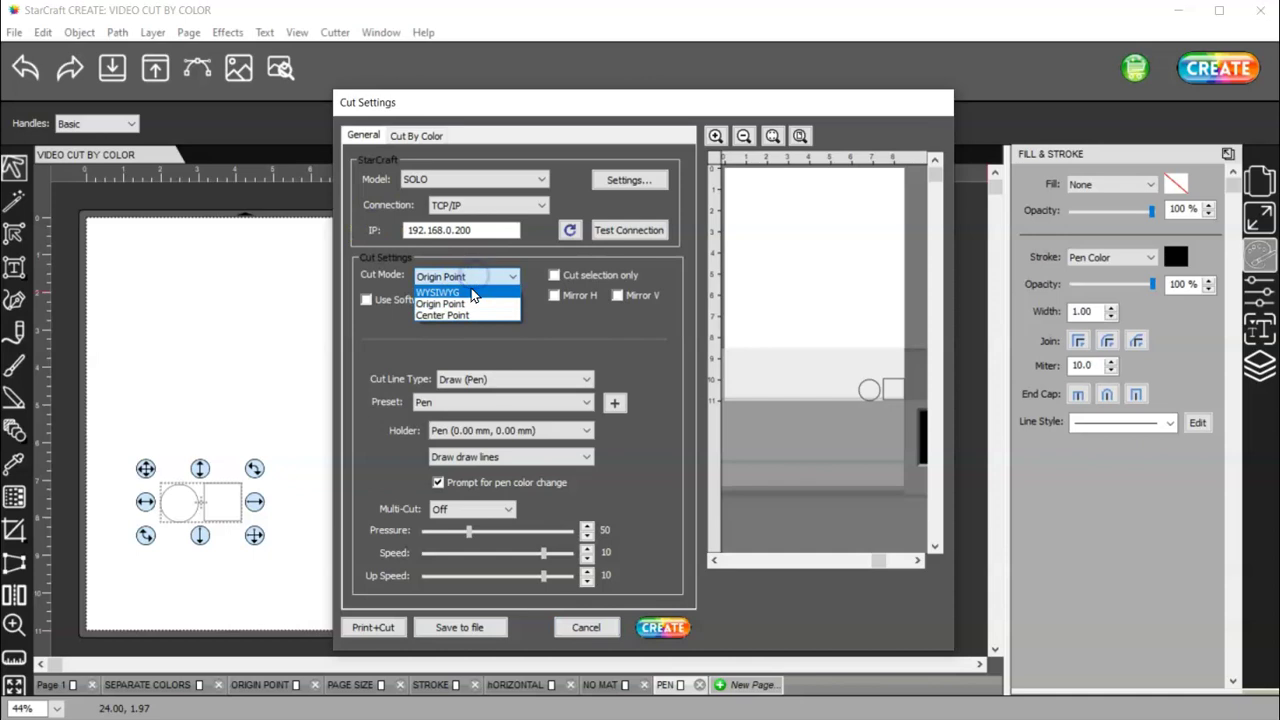
pyautogui.click(437, 292)
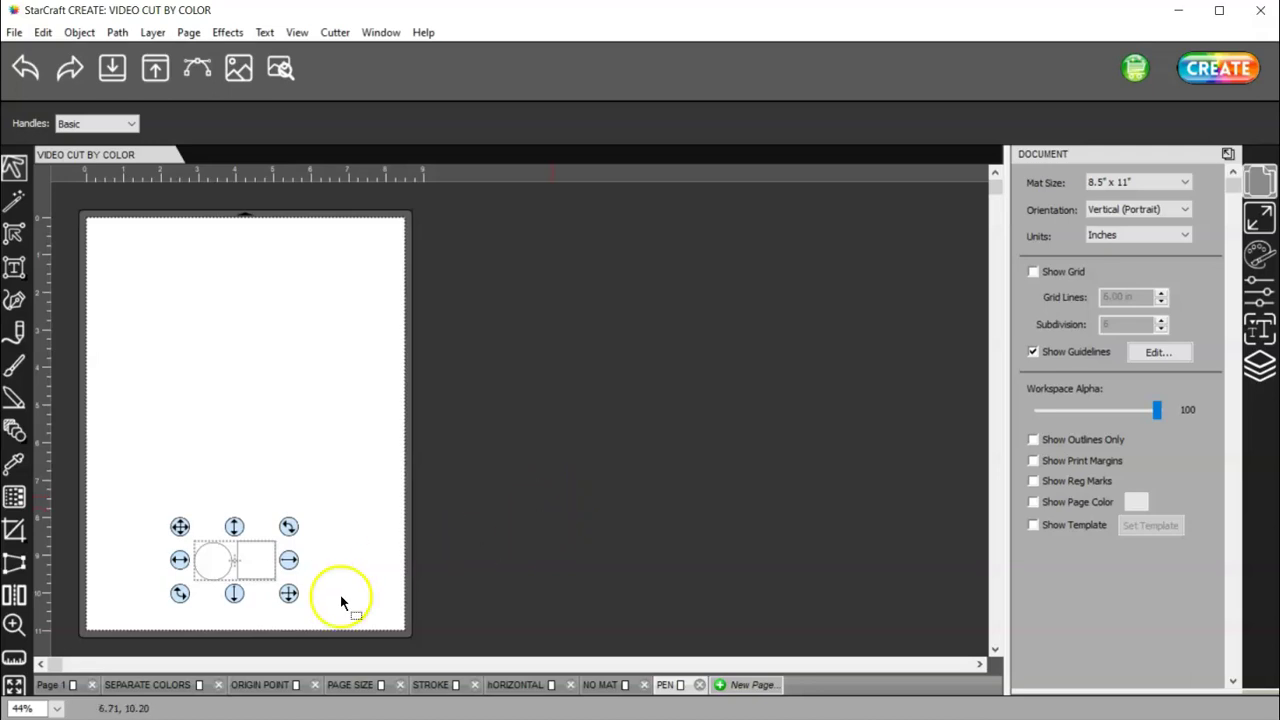
pyautogui.click(316, 561)
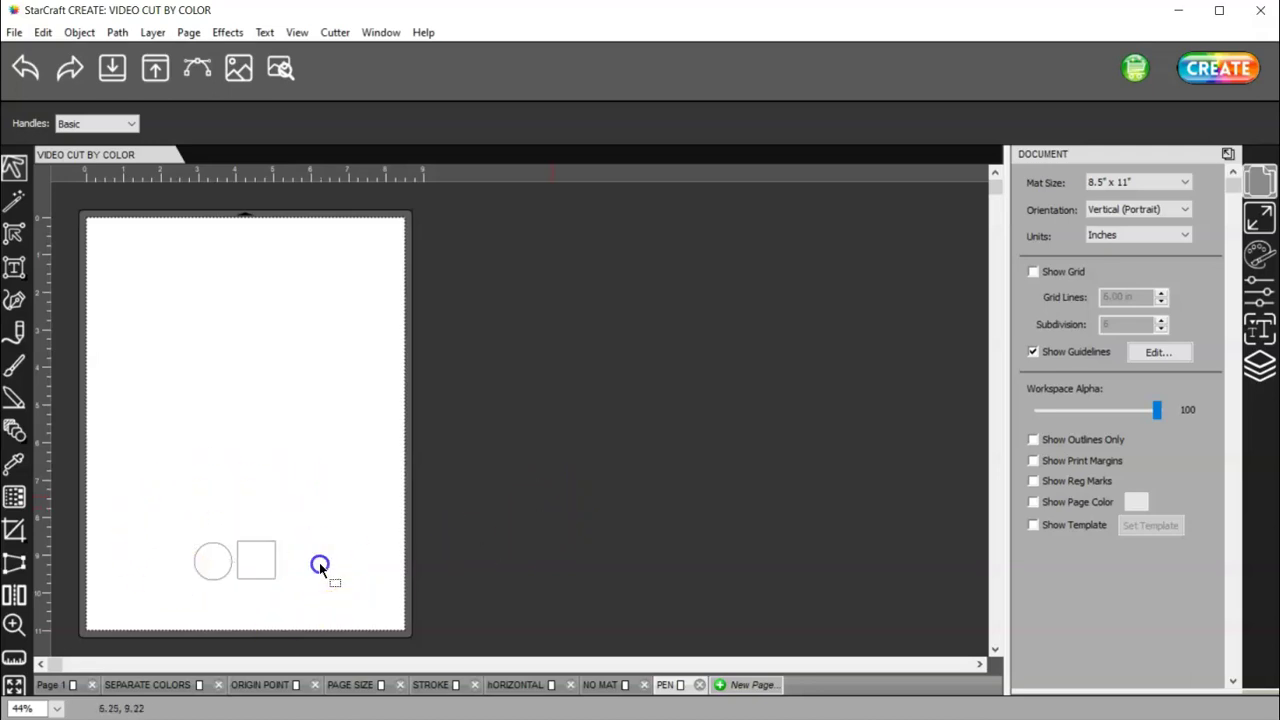